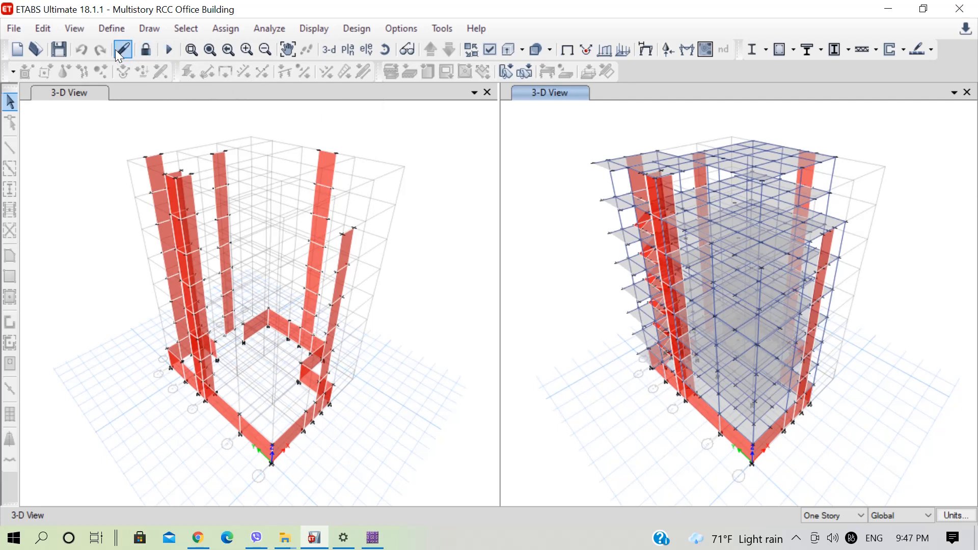
Run the concrete frame design check on the building and close the 3-D view that shows only the walls.
click(792, 52)
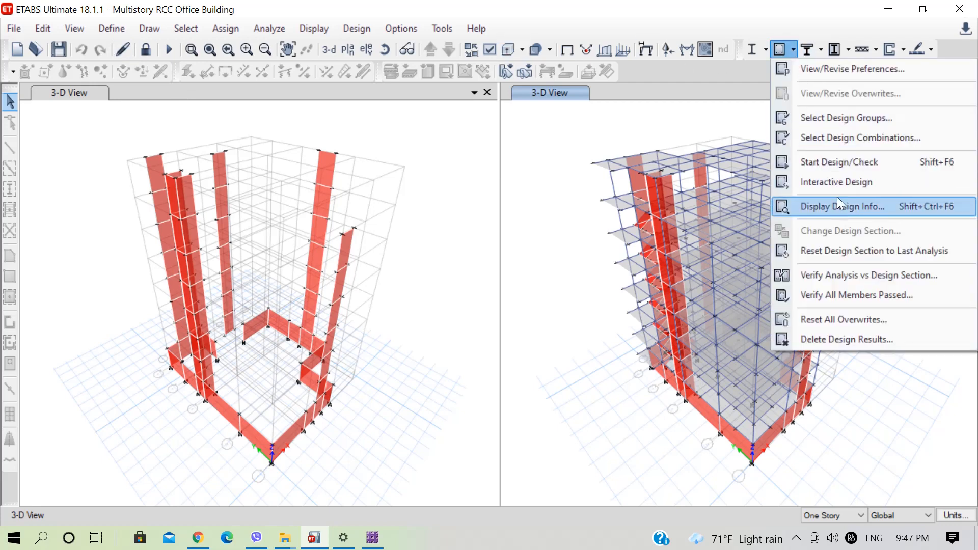
click(841, 164)
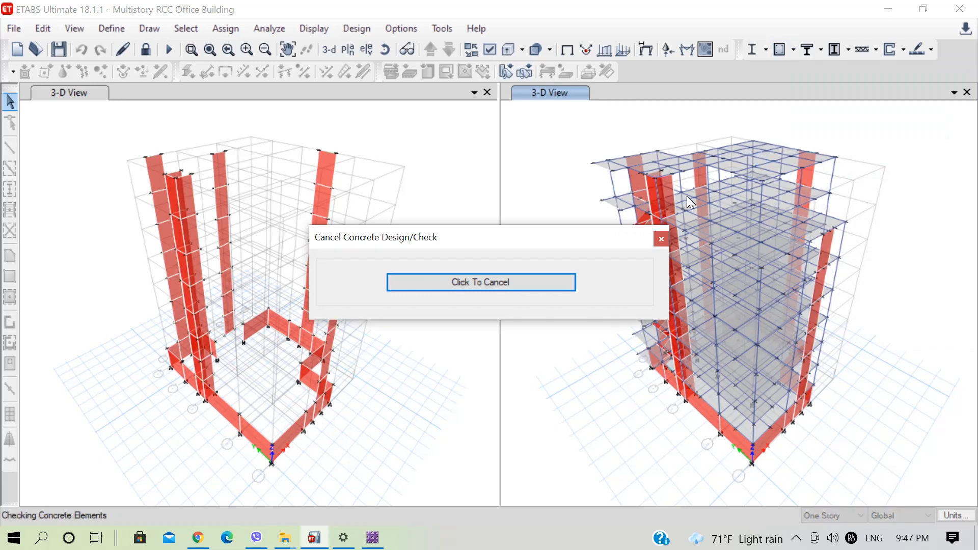
click(796, 538)
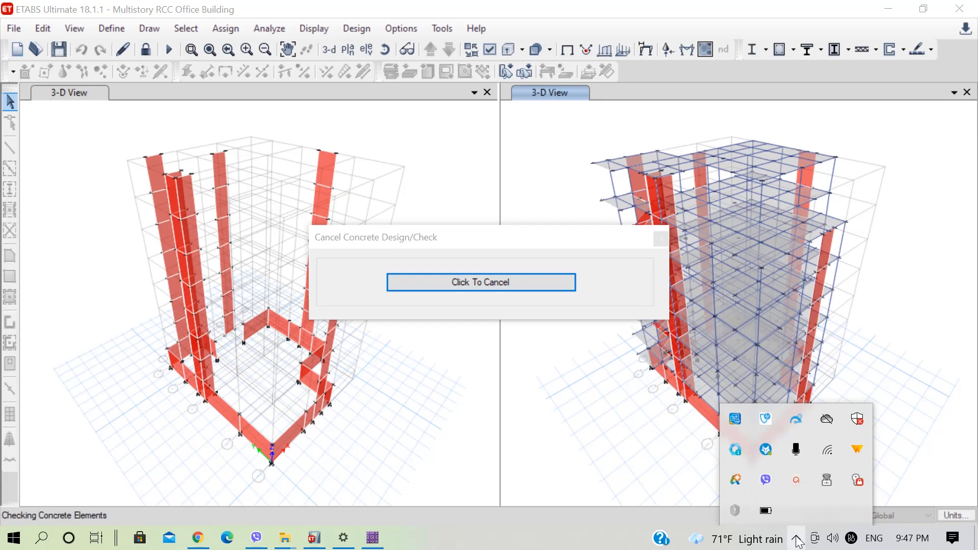
click(797, 541)
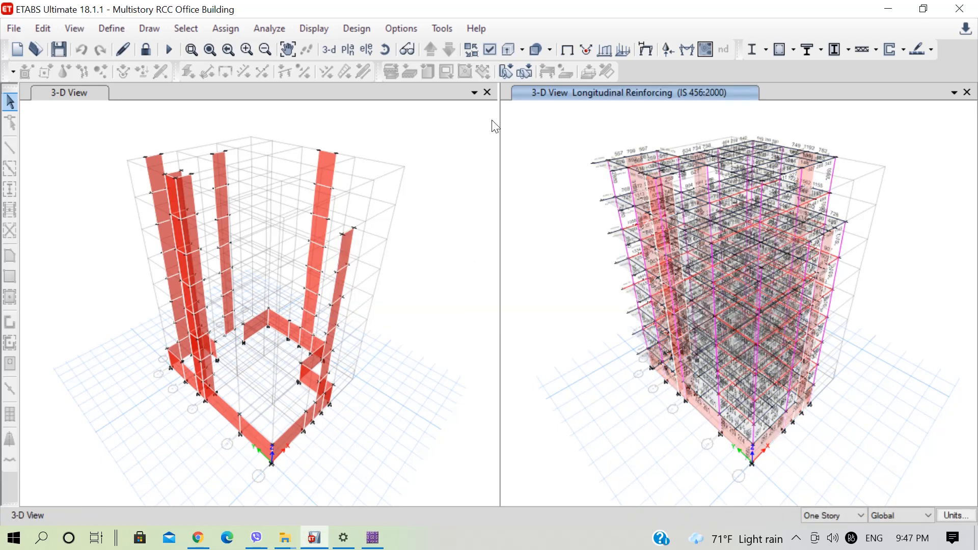
click(487, 92)
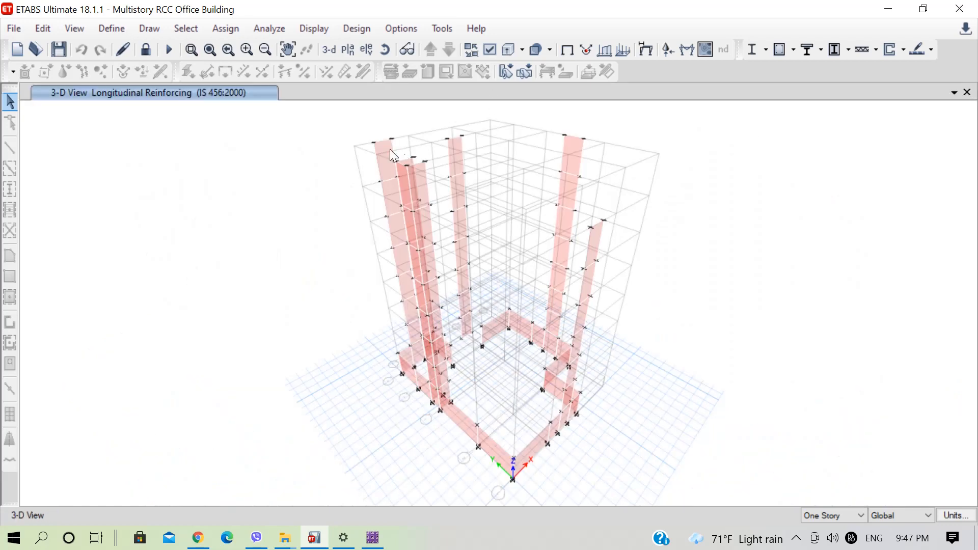
Set up a Story as SAFE V12 .f2k export for the Base story, including floor loads and loads from above.
click(16, 27)
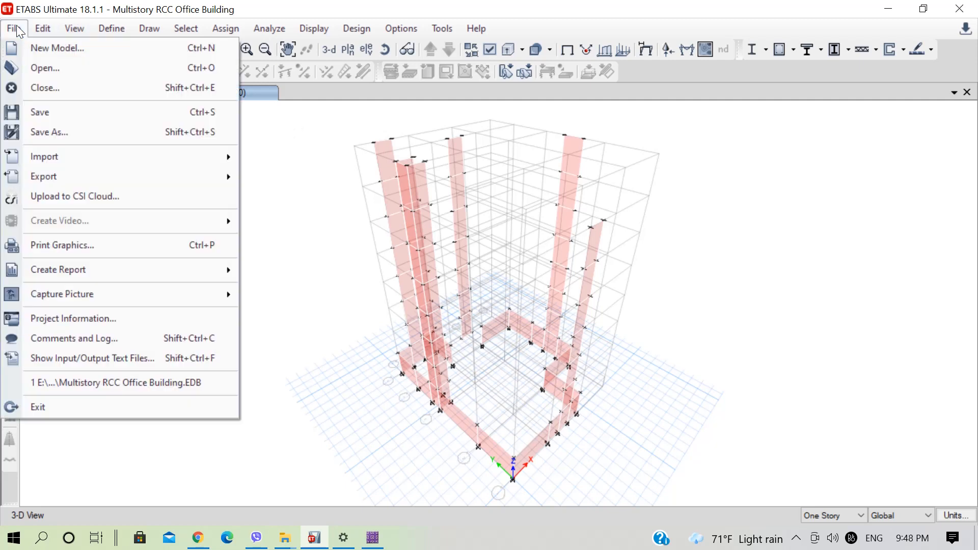
mouse_move(233, 179)
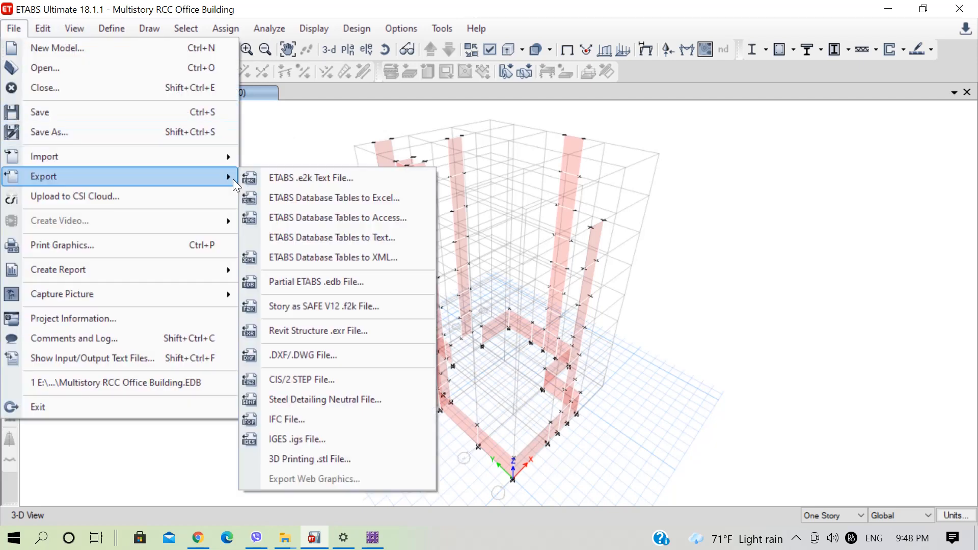
click(373, 308)
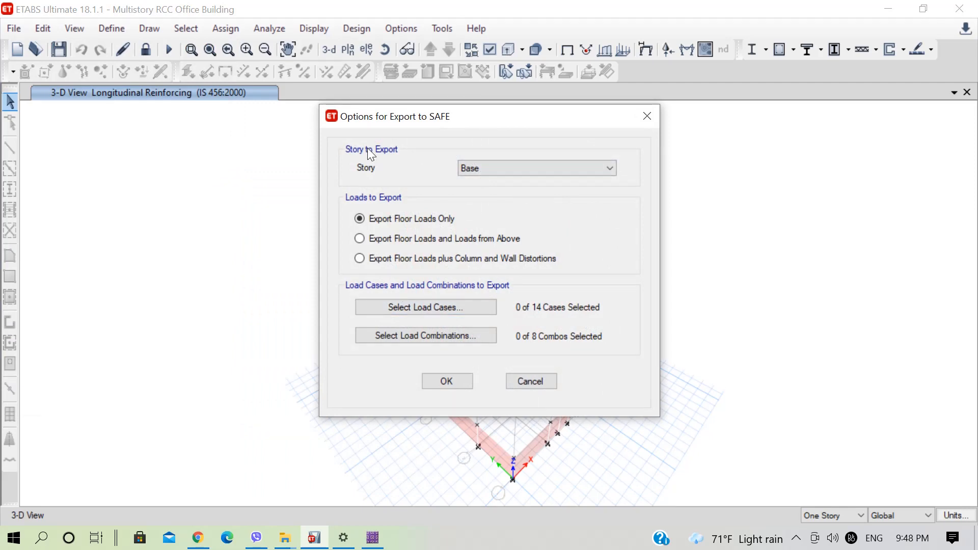
click(459, 167)
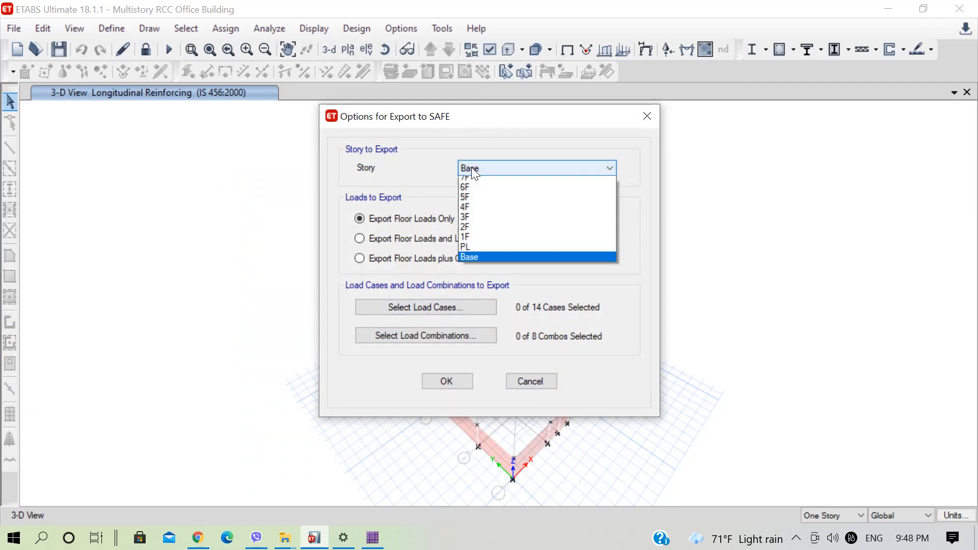
click(474, 263)
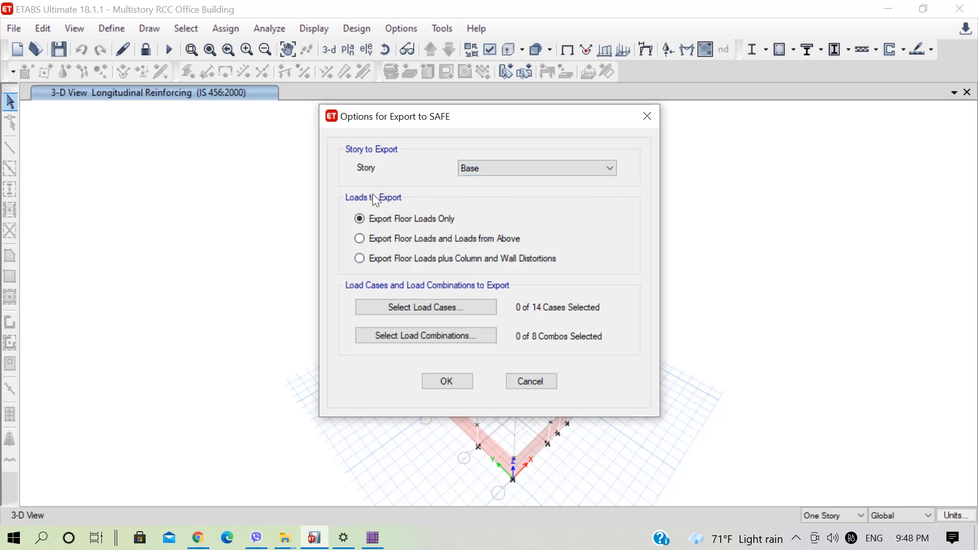
click(399, 237)
Select all load cases for the SAFE export from Dead through EQY ULS, leaving out EQX SLS and EQY SLS.
click(441, 305)
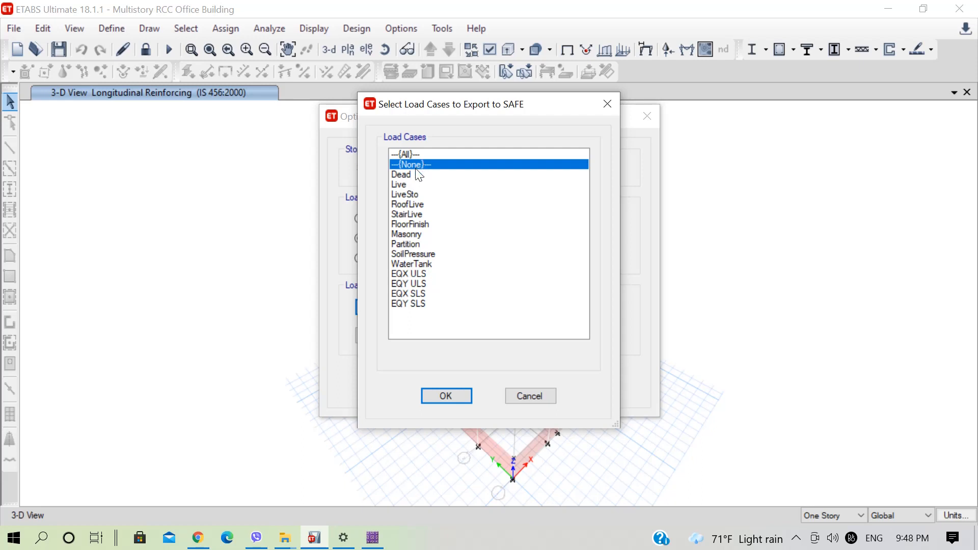
drag(419, 175, 432, 305)
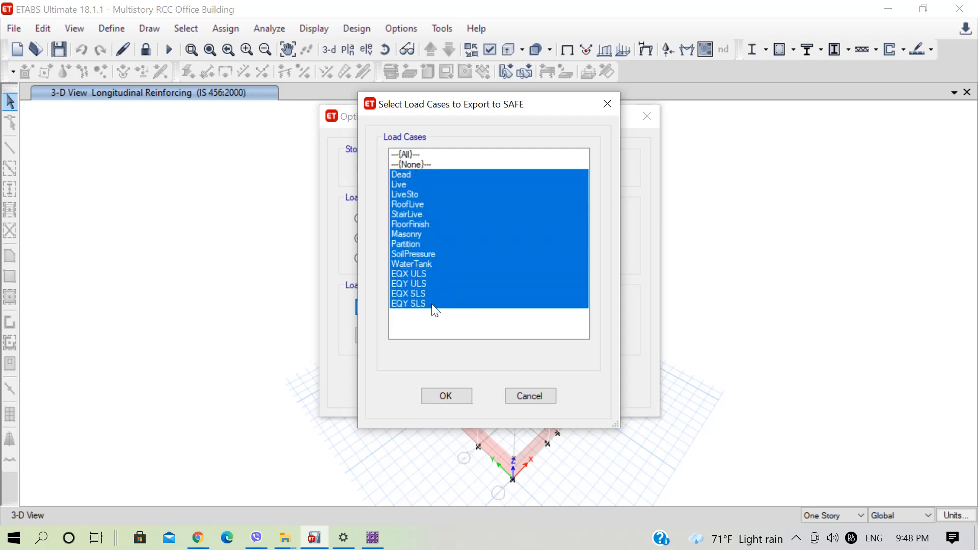
click(419, 304)
click(418, 294)
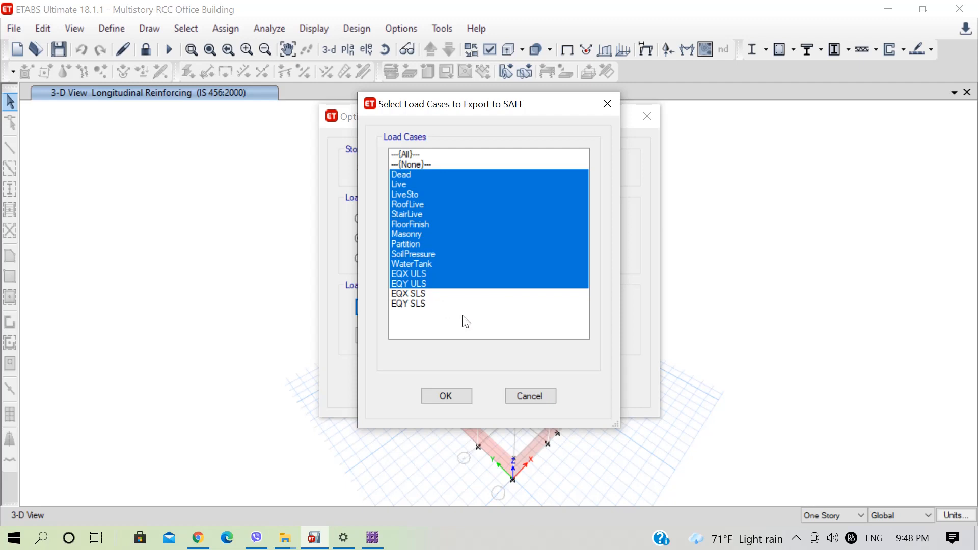
click(463, 396)
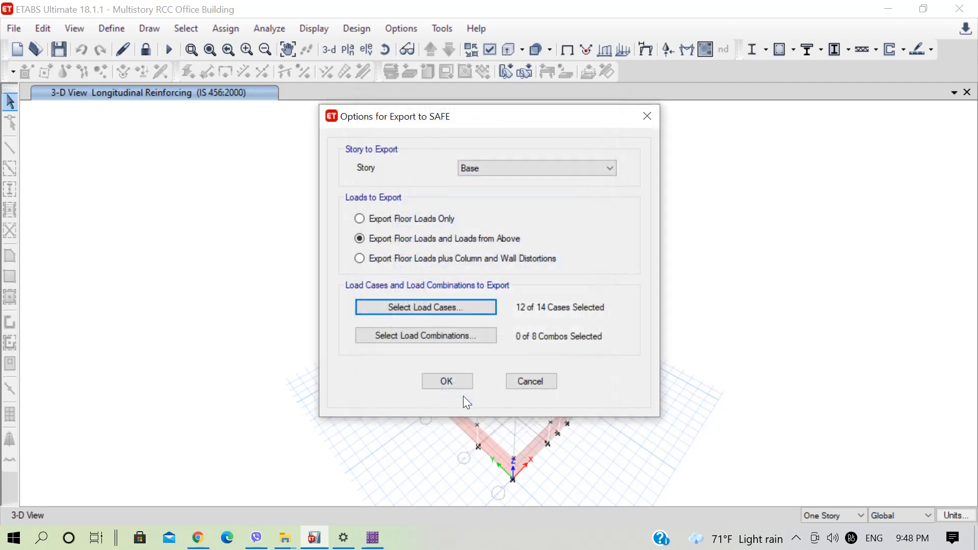
Include all load combinations in the SAFE export and accept the export options.
click(466, 336)
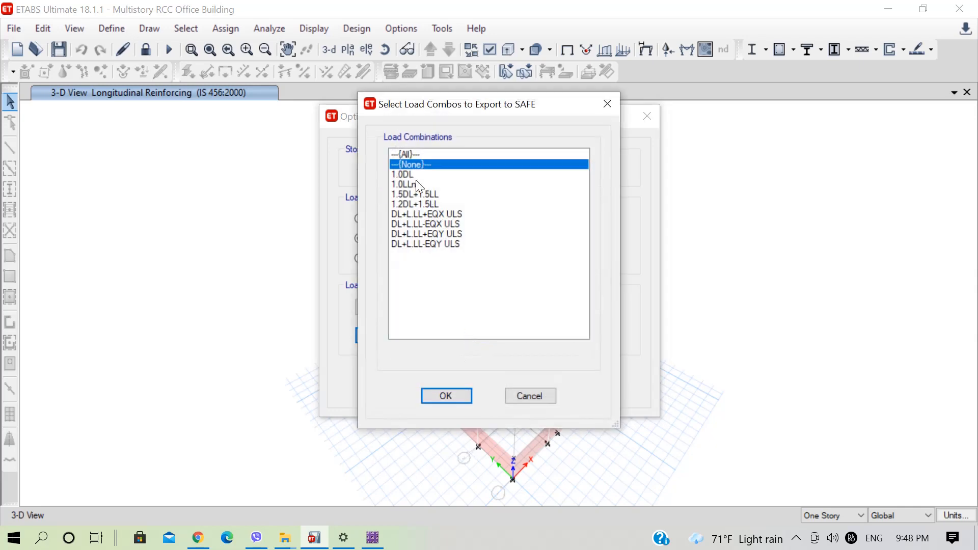
click(407, 156)
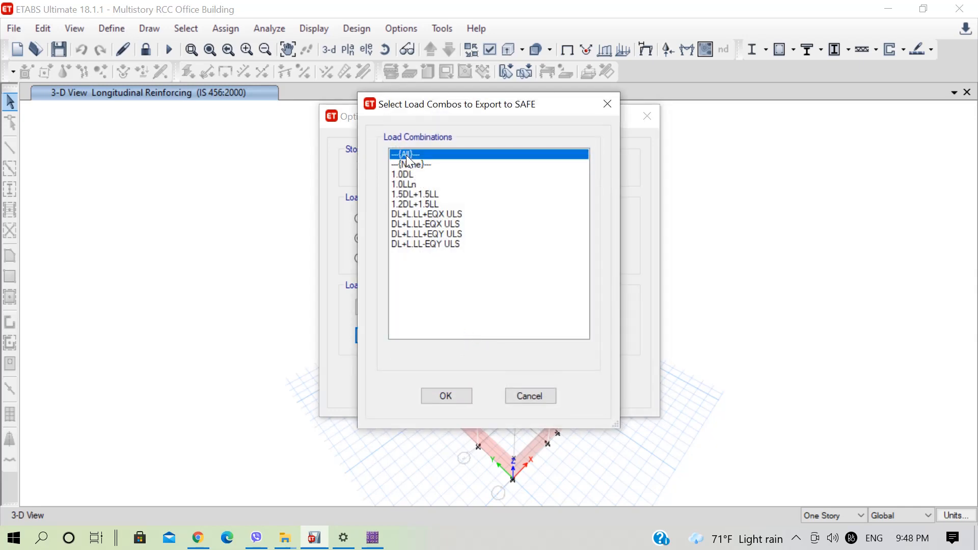
click(469, 396)
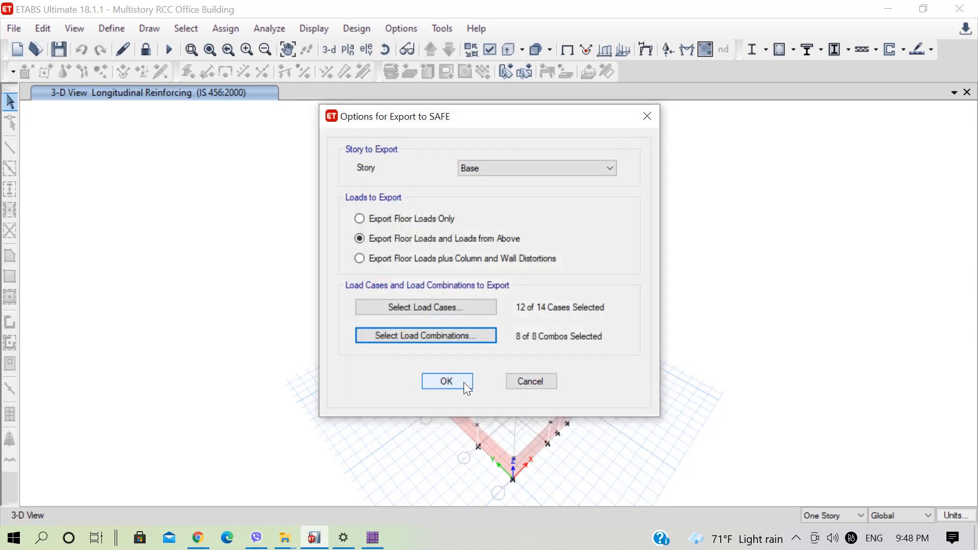
click(464, 382)
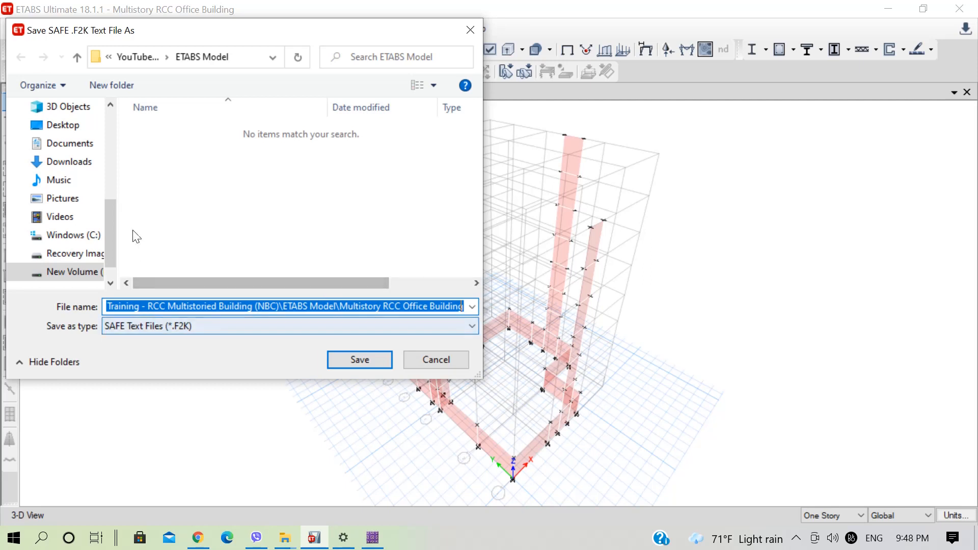
Save the export as Multistory RCC Office Building.F2K in a new SAFE Mat Design folder inside the YouTube Training - RCC Multistoried Building (NBC) folder.
scroll(72, 163, up, 2)
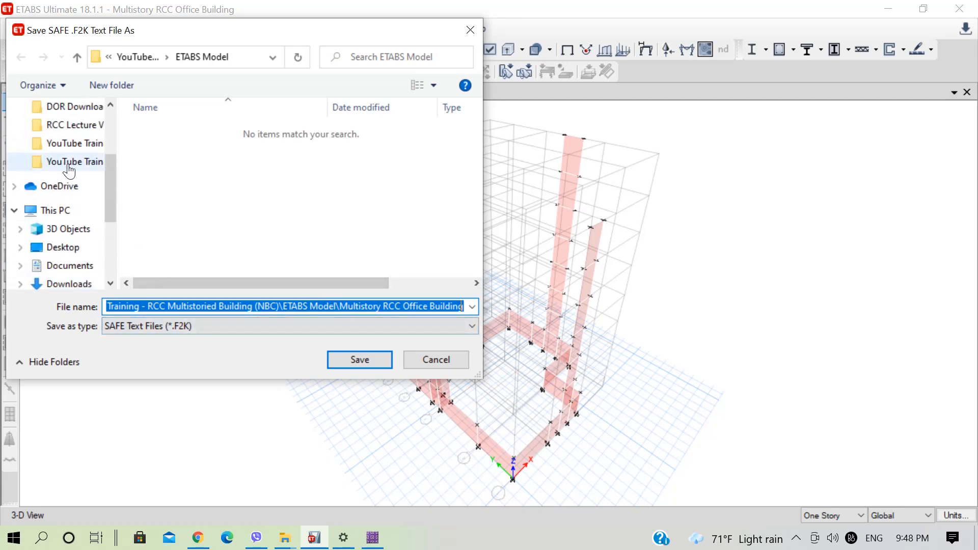
click(72, 168)
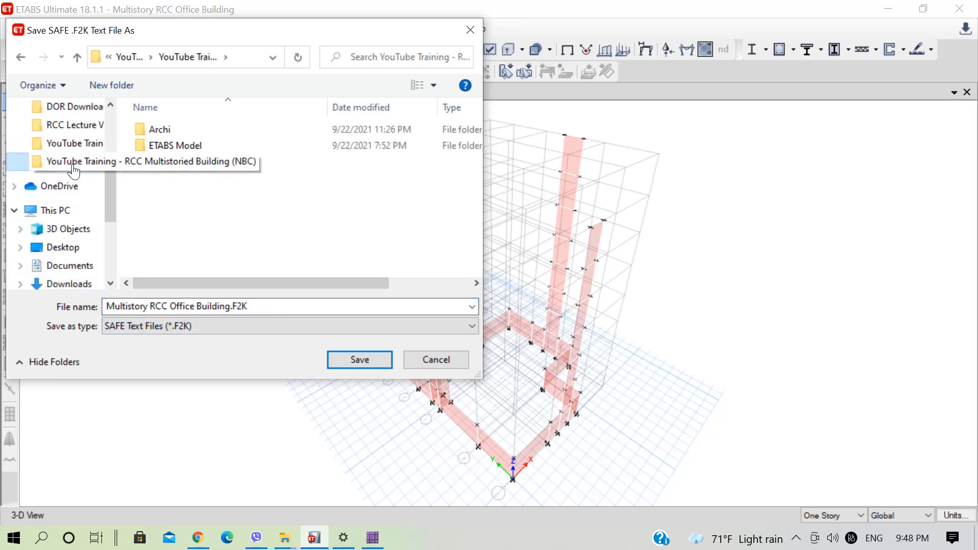
click(118, 91)
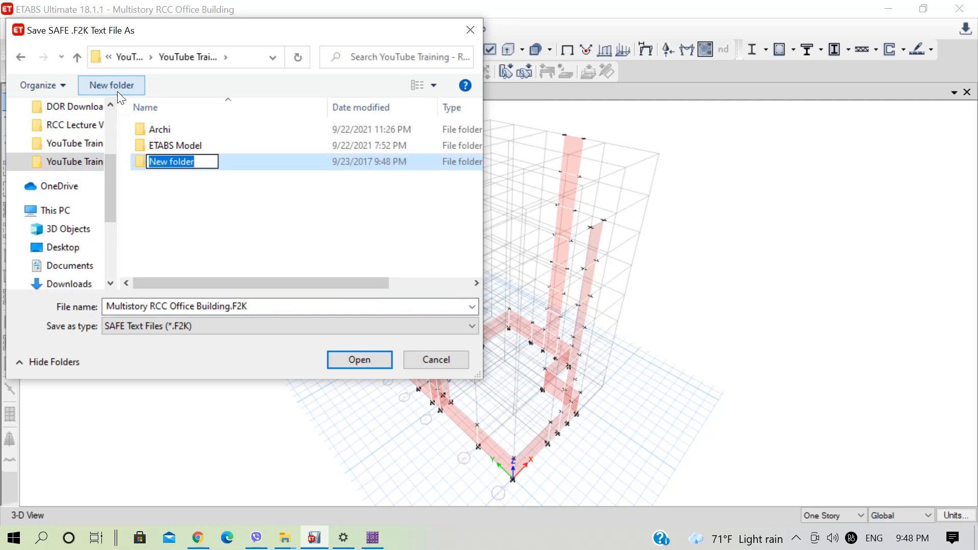
text(SAFE)
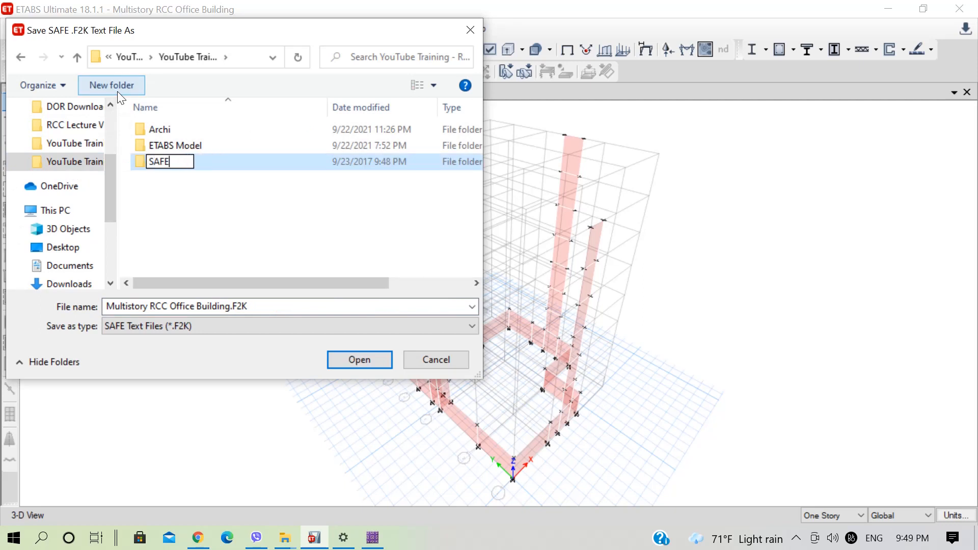
text( Mat Design)
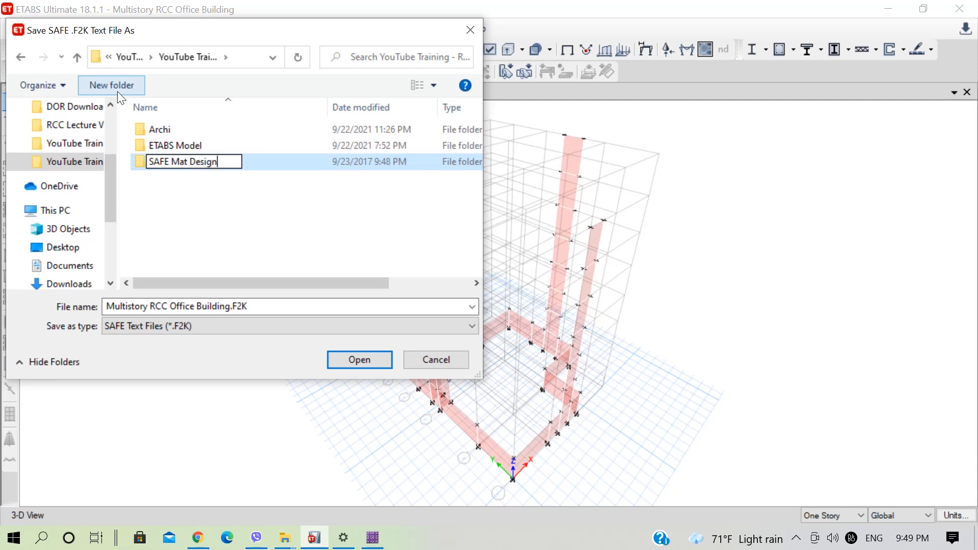
key(Return)
key(Return)
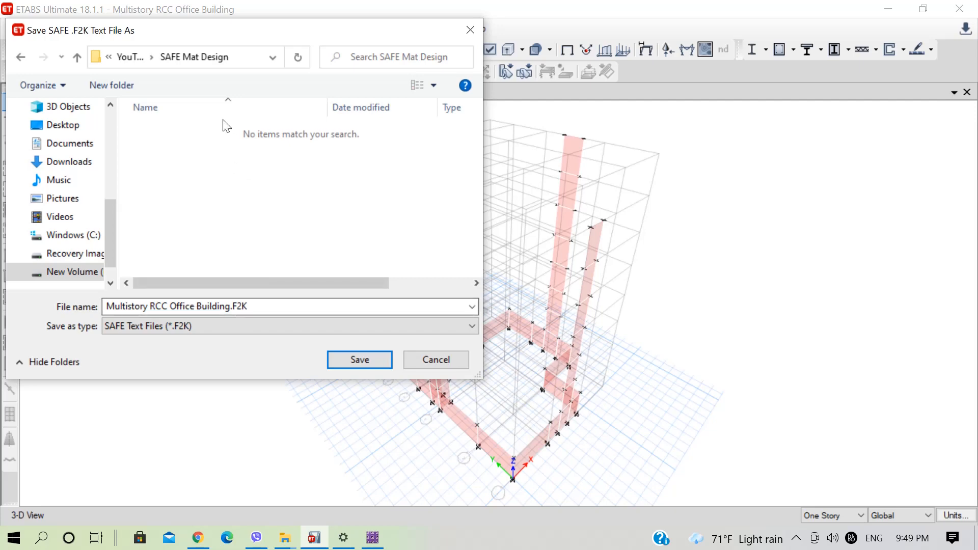
click(351, 359)
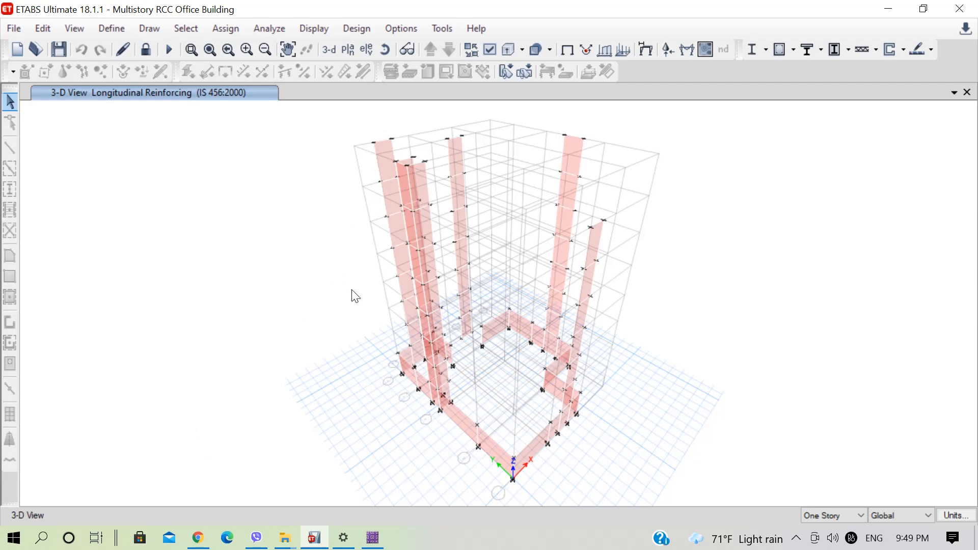
Minimize ETABS, switch to SAFE 2016 and dismiss the Autodesk Desktop App notification.
click(887, 7)
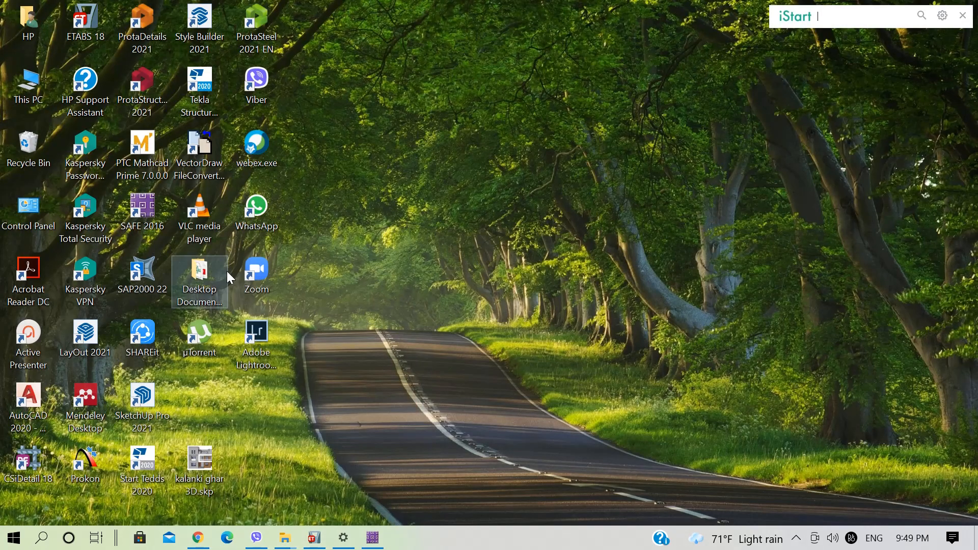
click(373, 538)
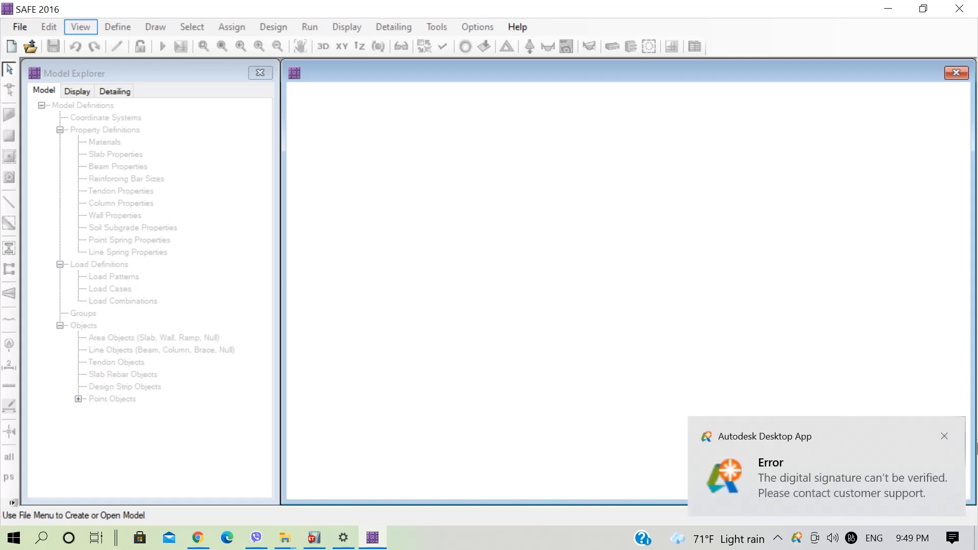
click(944, 436)
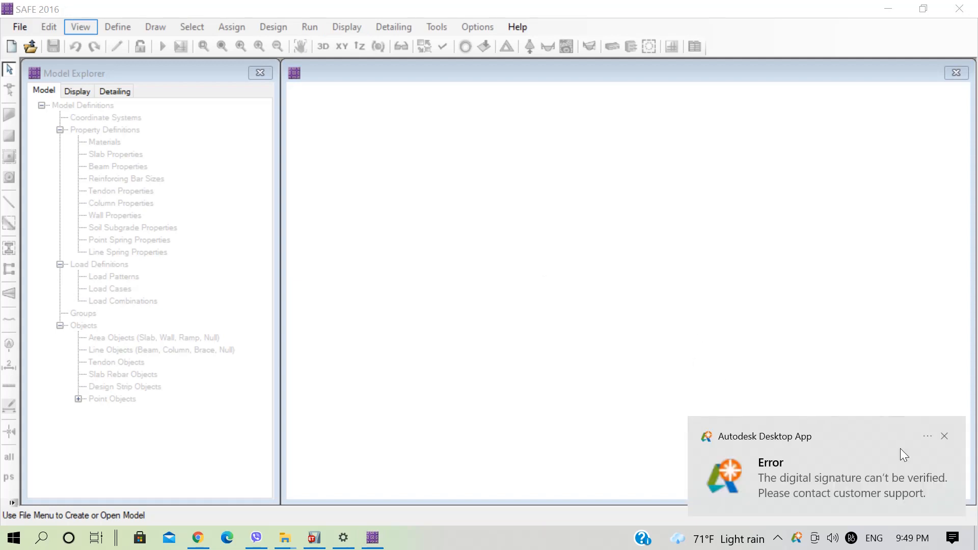
click(950, 437)
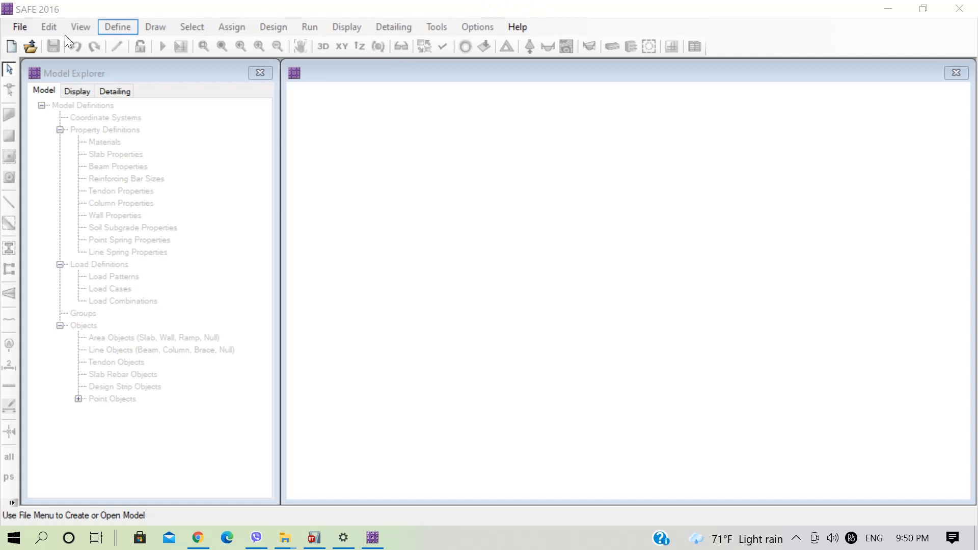
Import the SAFE text file Multistory RCC Office Building.F2K from the SAFE Mat Design folder.
click(16, 26)
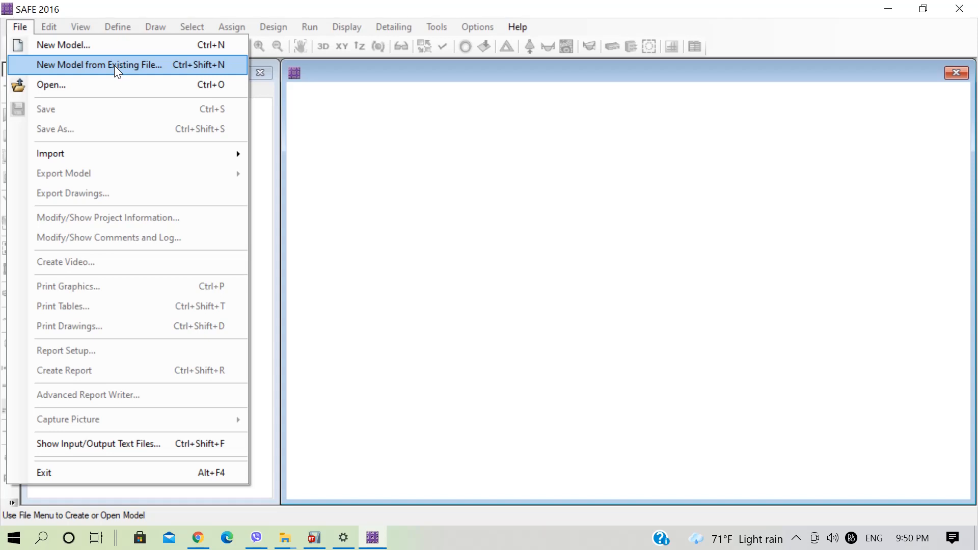
mouse_move(186, 155)
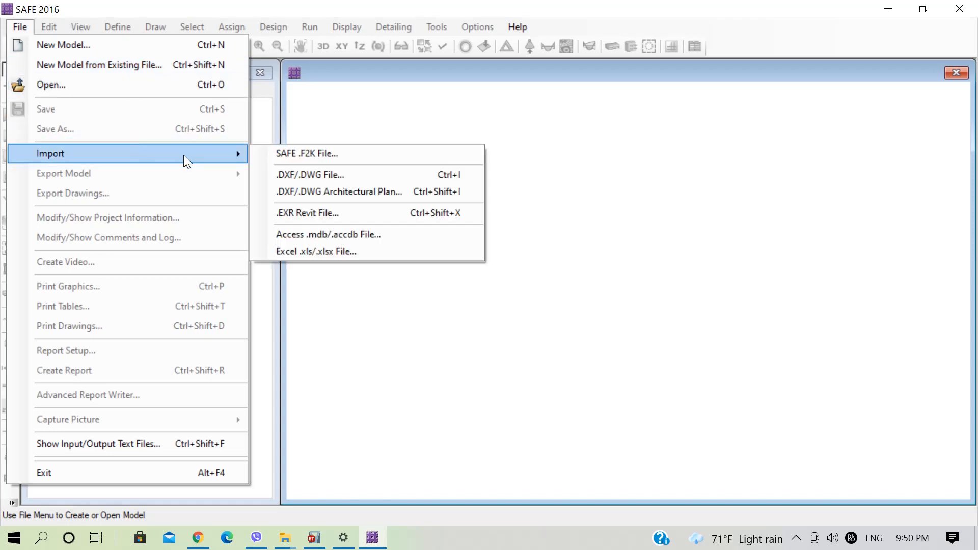
click(331, 154)
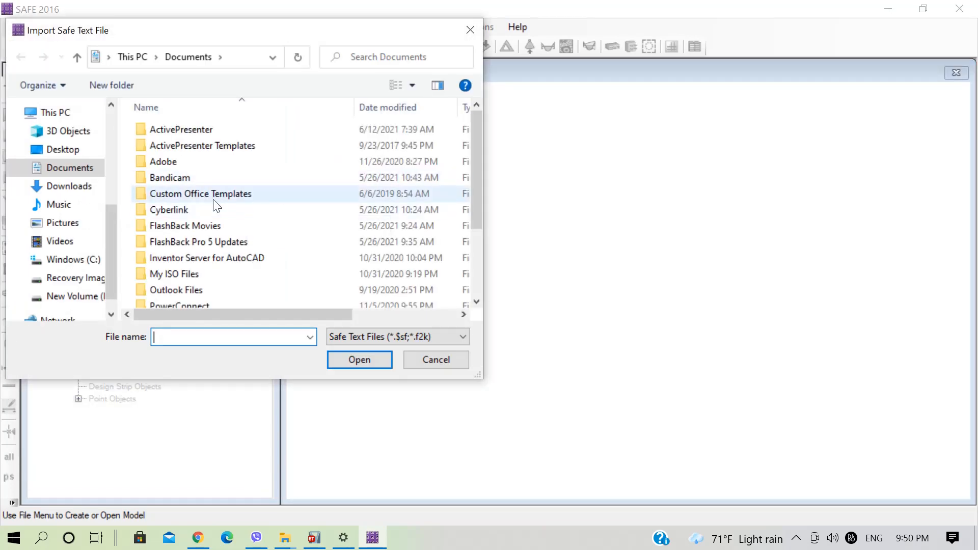
scroll(105, 209, up, 1)
click(72, 125)
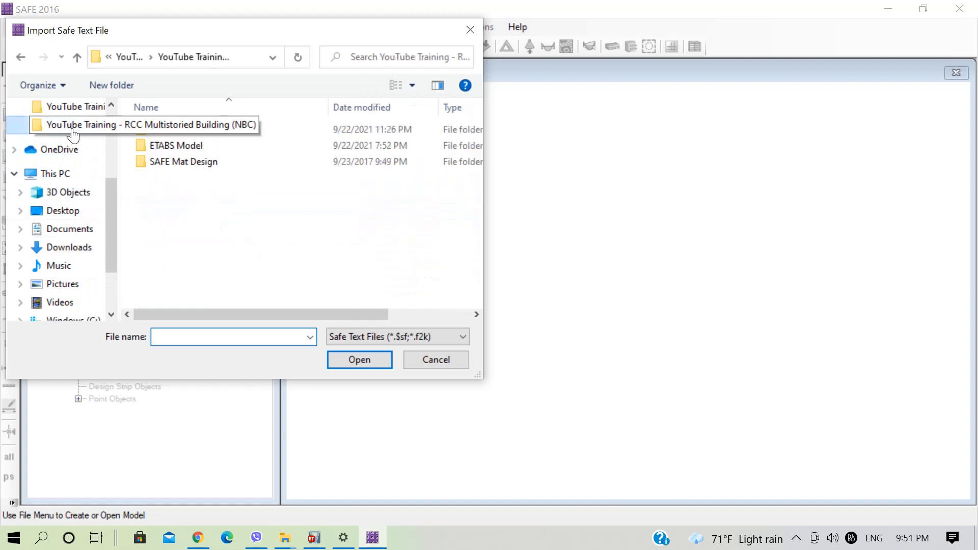
double_click(203, 169)
click(189, 134)
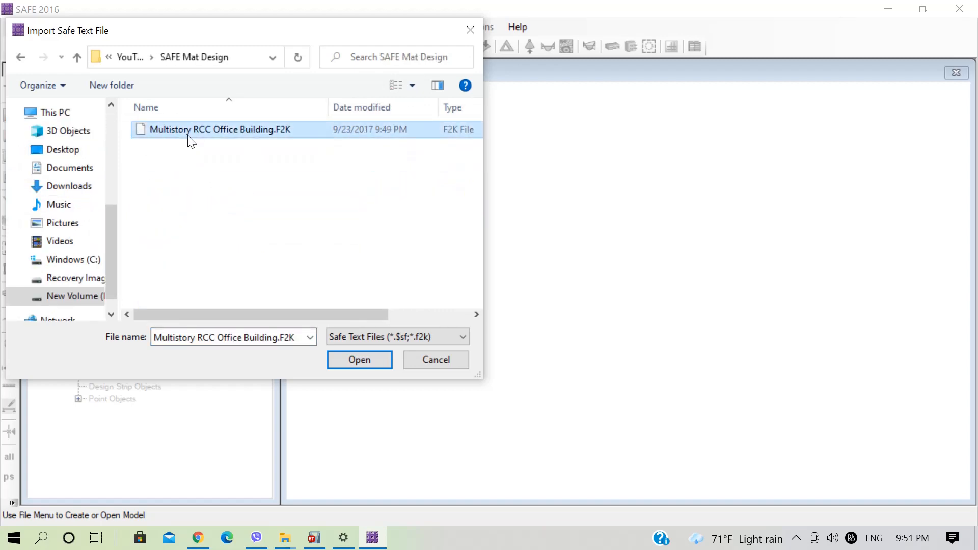
click(366, 355)
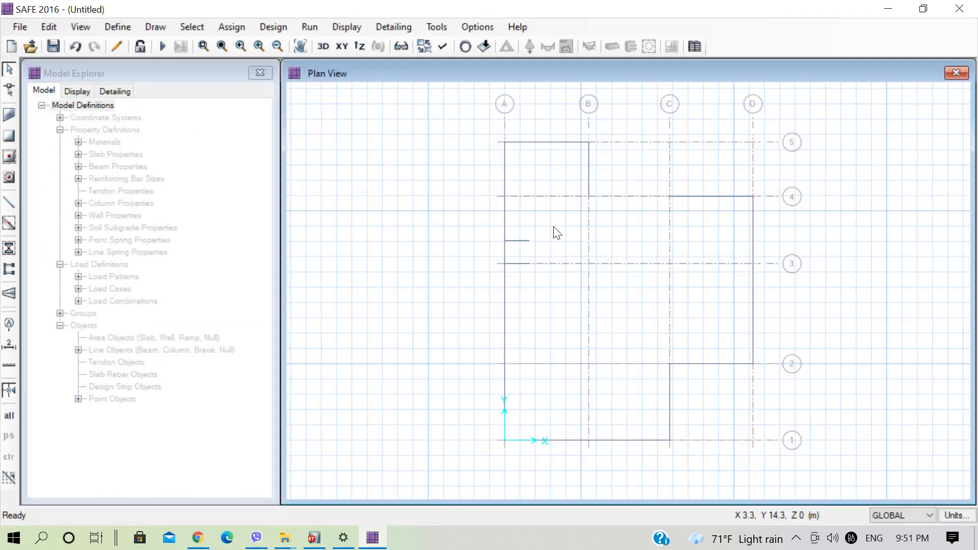
scroll(560, 240, up, 2)
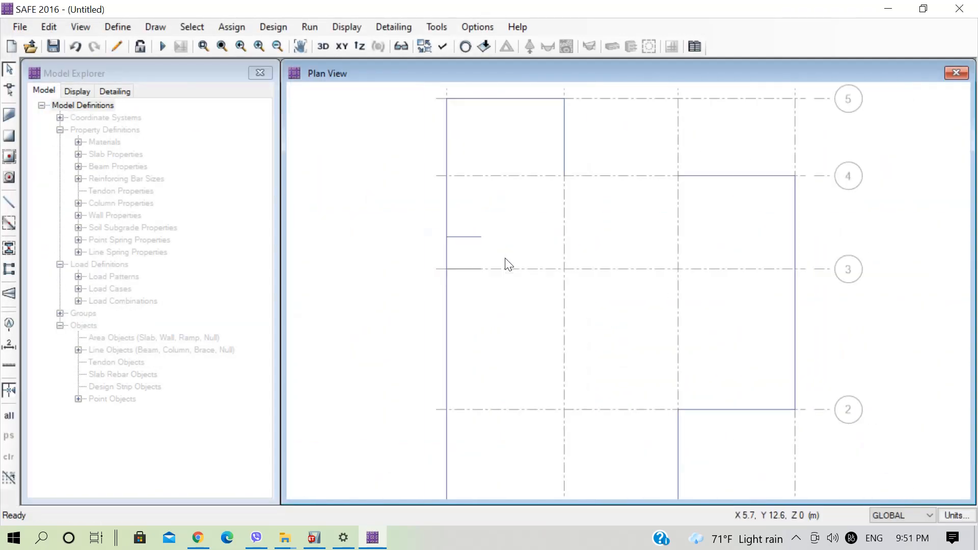
scroll(504, 316, down, 2)
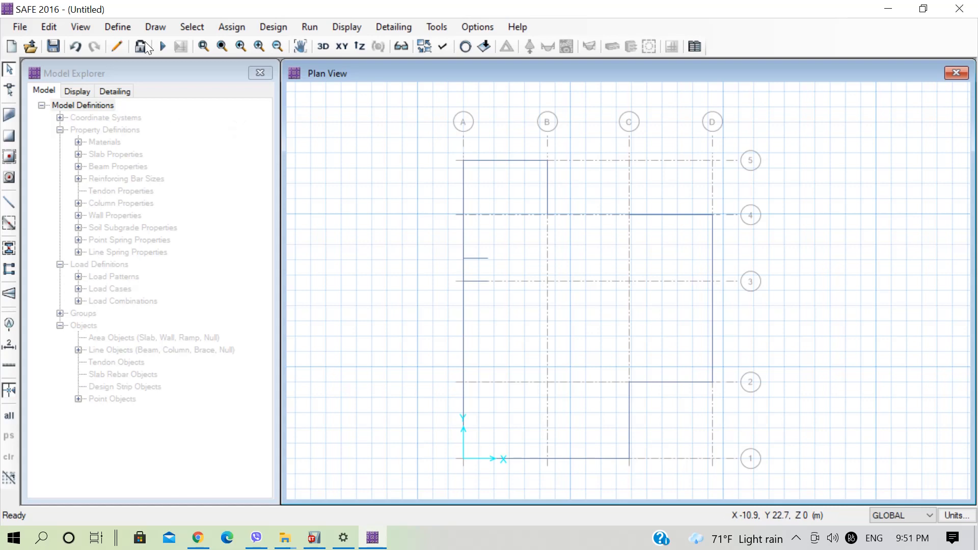
Rename the concrete material MAT1 as M25 and set its weight per unit volume to 24.9926 kN/m3.
click(127, 26)
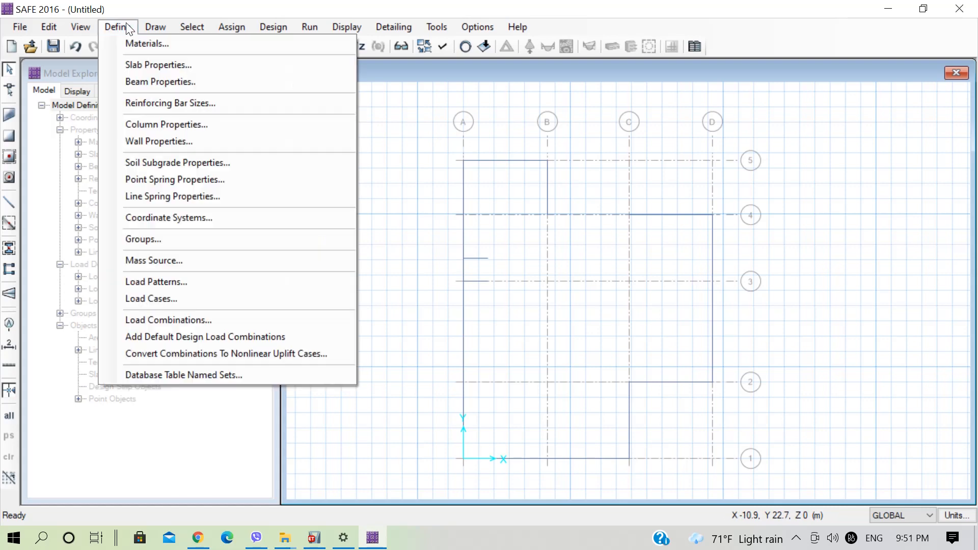
click(148, 44)
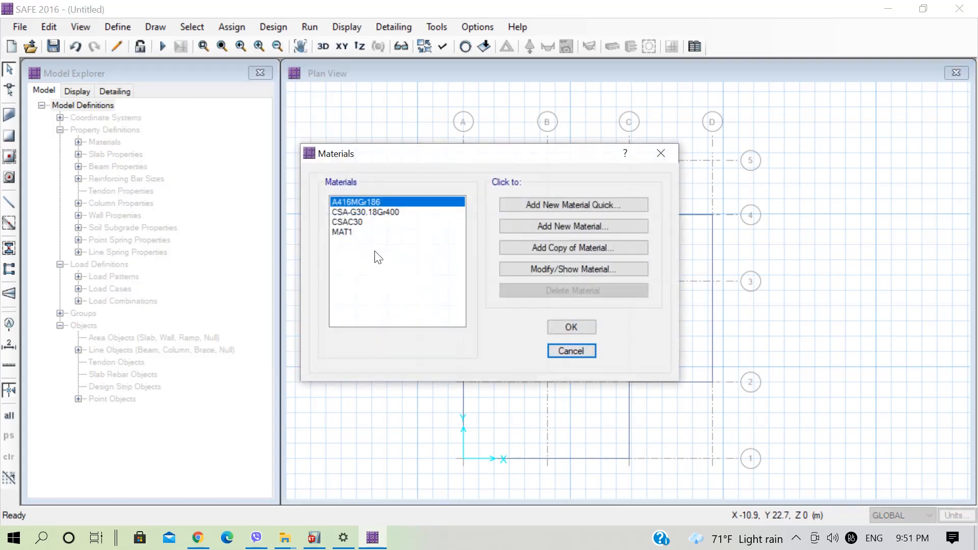
click(347, 232)
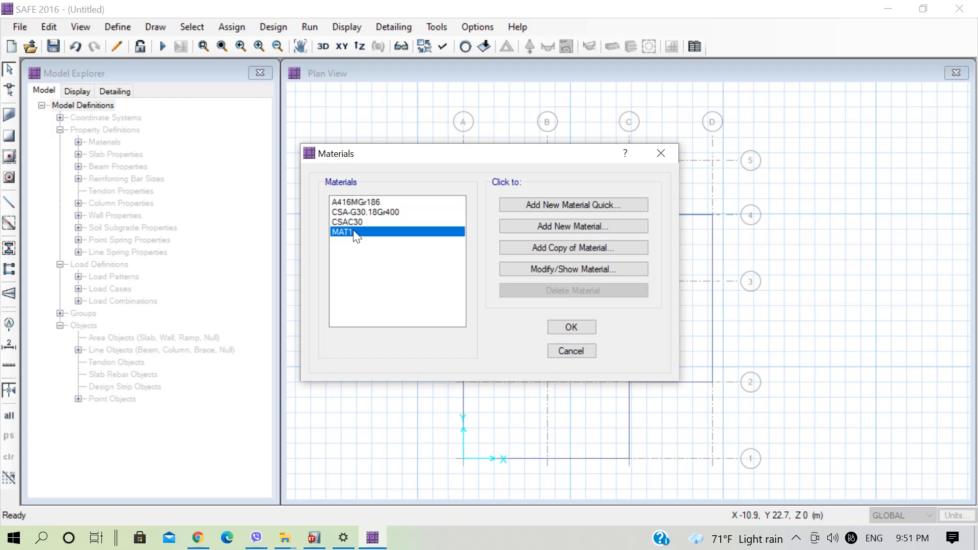
click(556, 267)
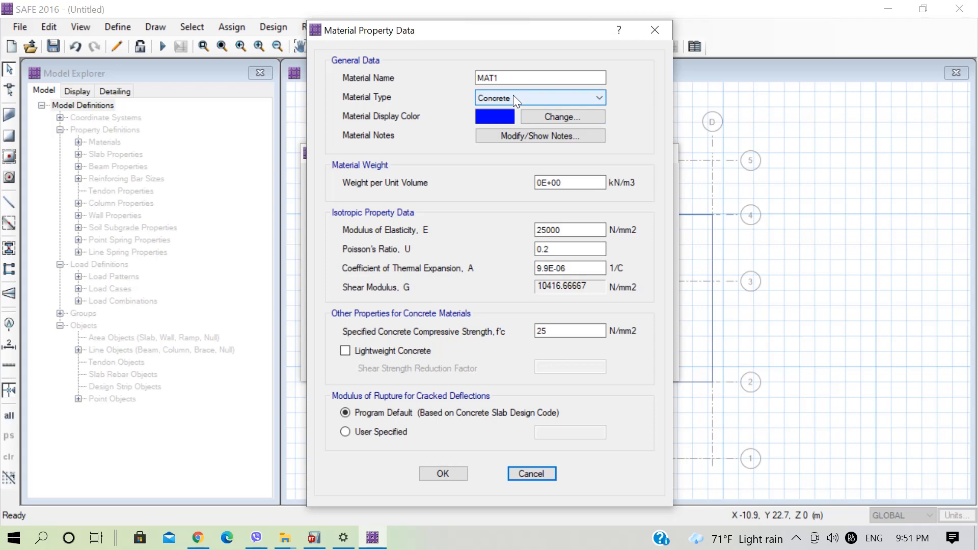
drag(498, 77, 474, 77)
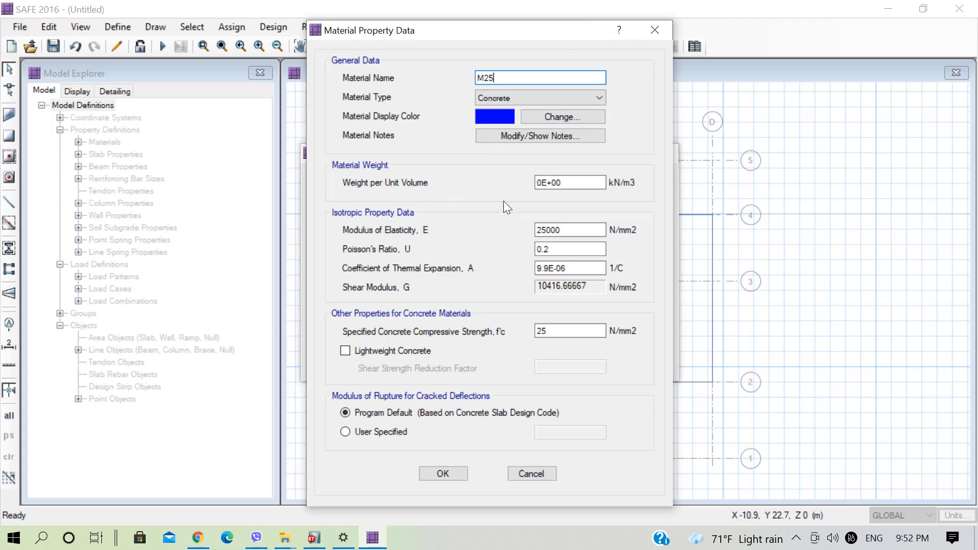
drag(571, 184, 475, 184)
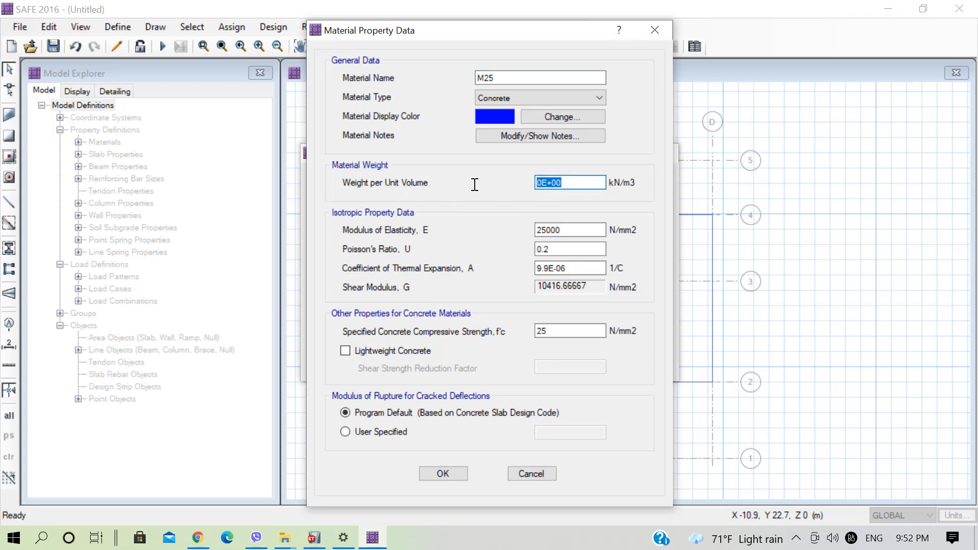
text(24.9926)
Switch to ETABS and examine the property data of the M25 material, including its weight and thermal expansion coefficient.
click(314, 537)
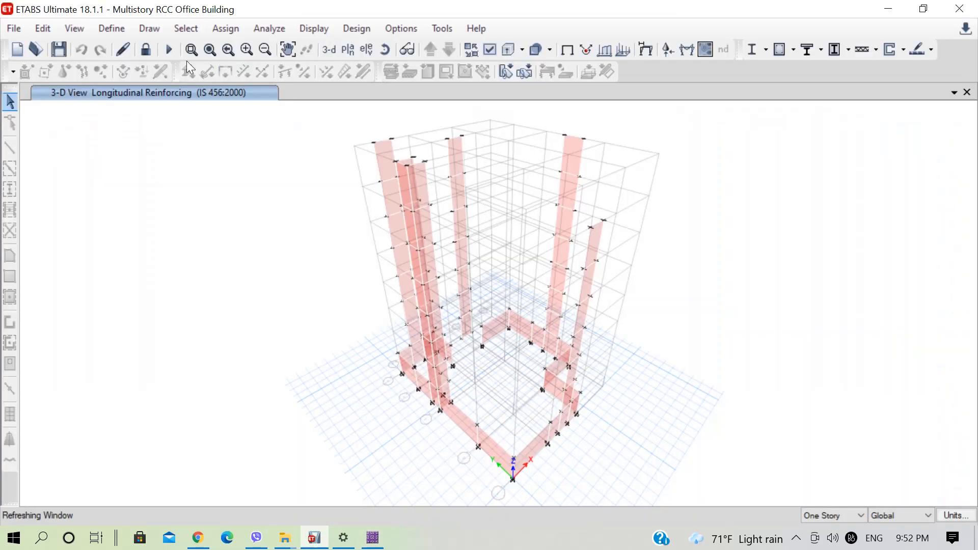
click(117, 27)
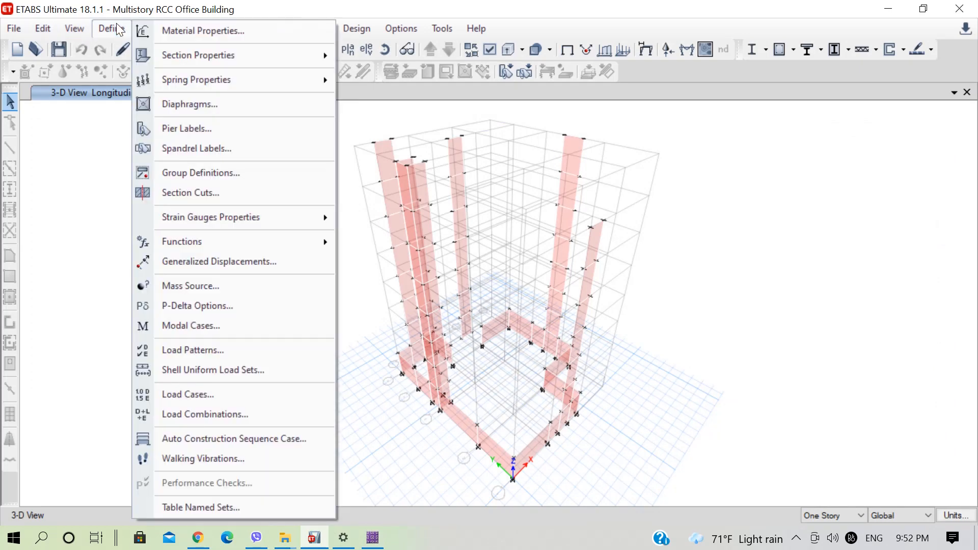
click(202, 31)
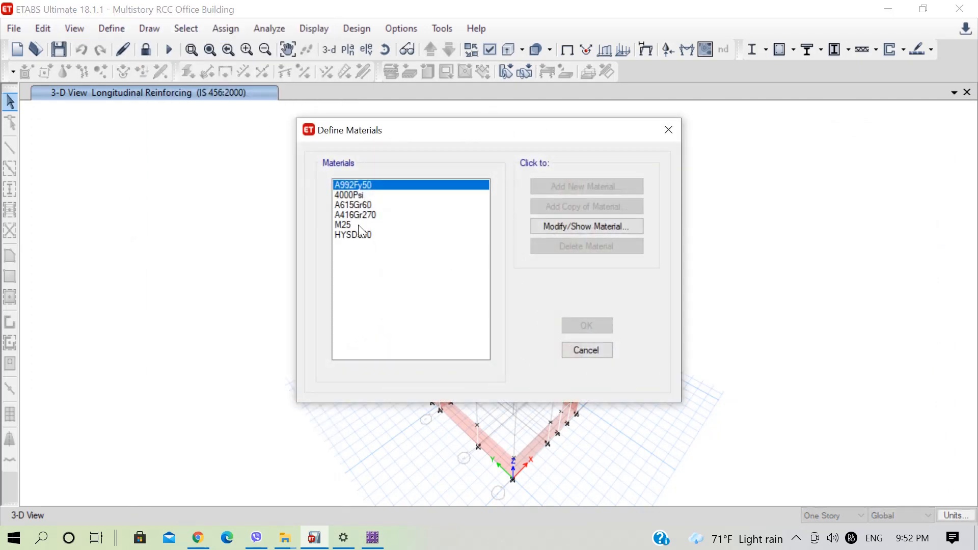
click(359, 225)
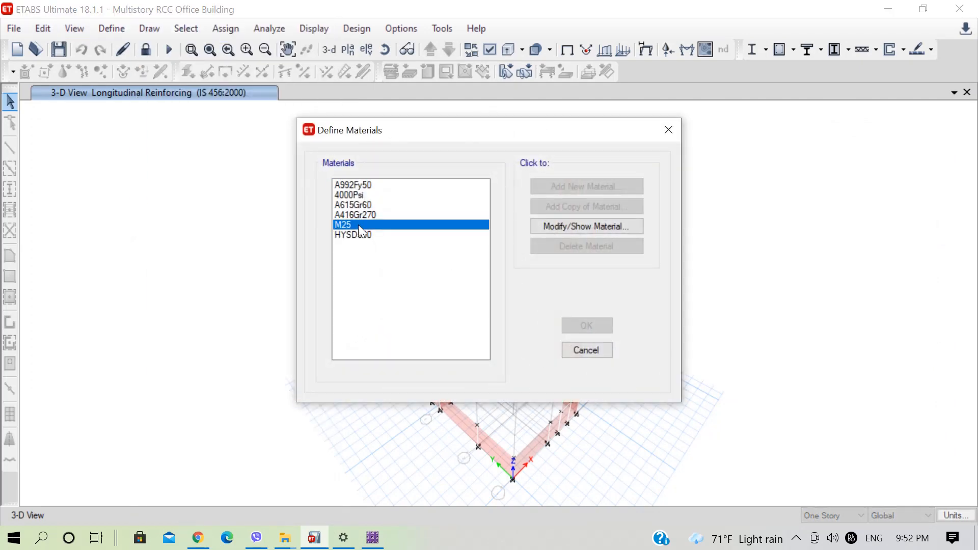
click(566, 230)
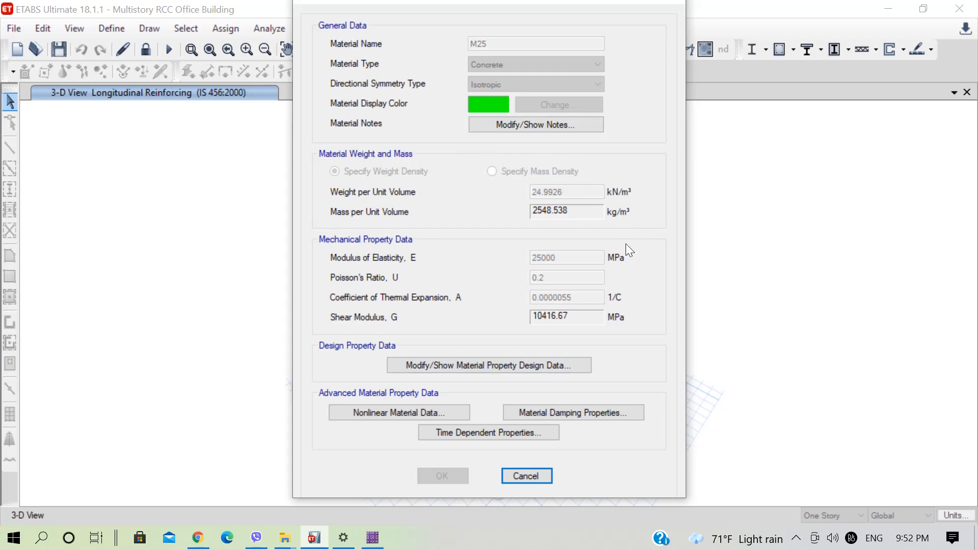
click(666, 7)
Switch back to SAFE, set the M25 material's coefficient of thermal expansion to 0.000005 and accept its properties.
click(380, 541)
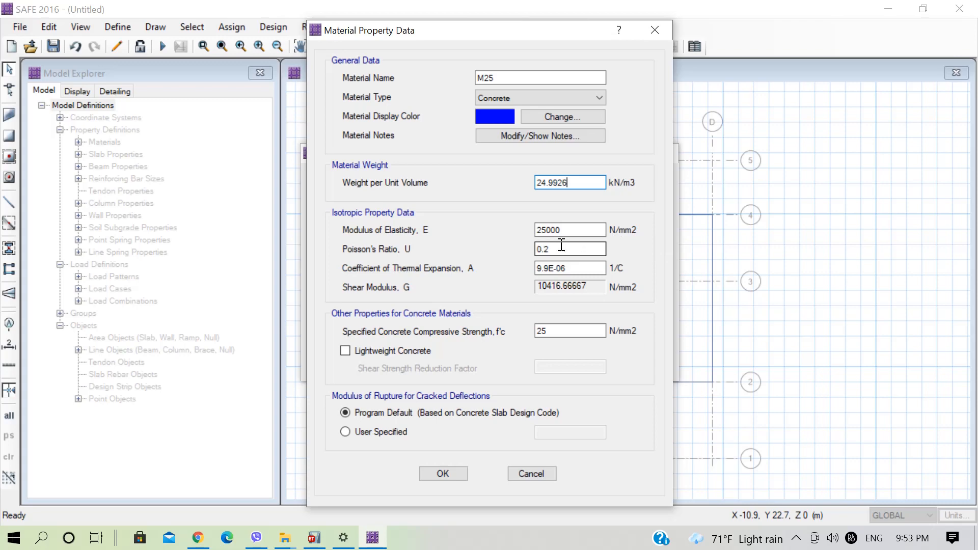
click(574, 268)
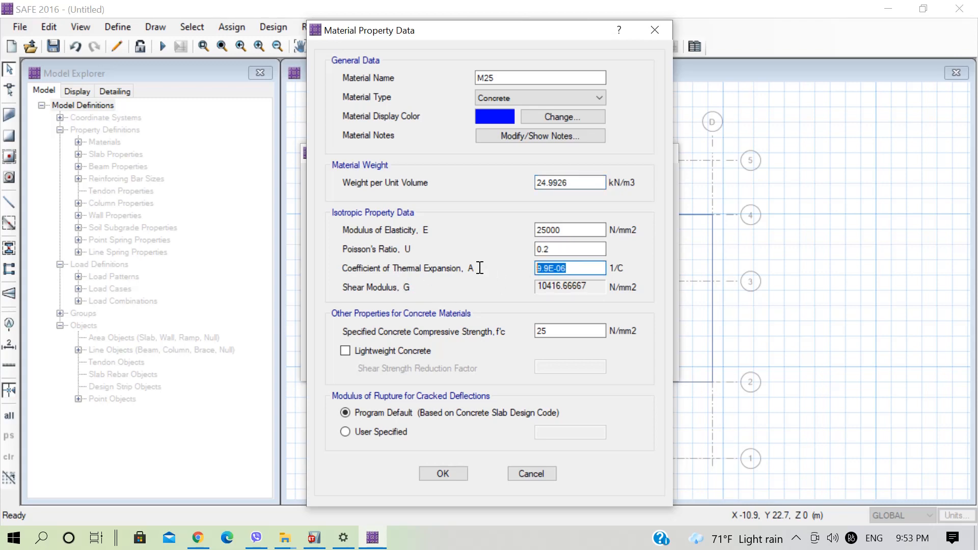
text(0.000005)
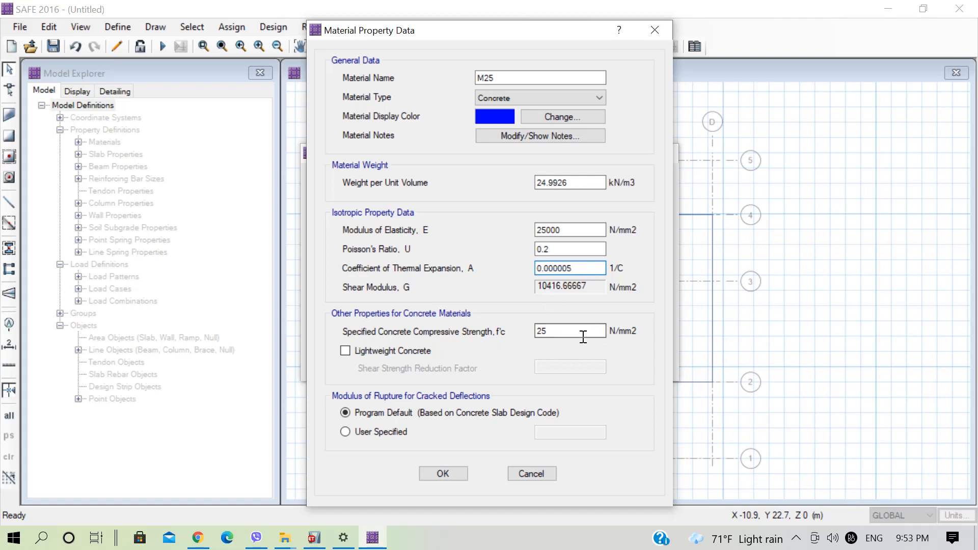
click(441, 474)
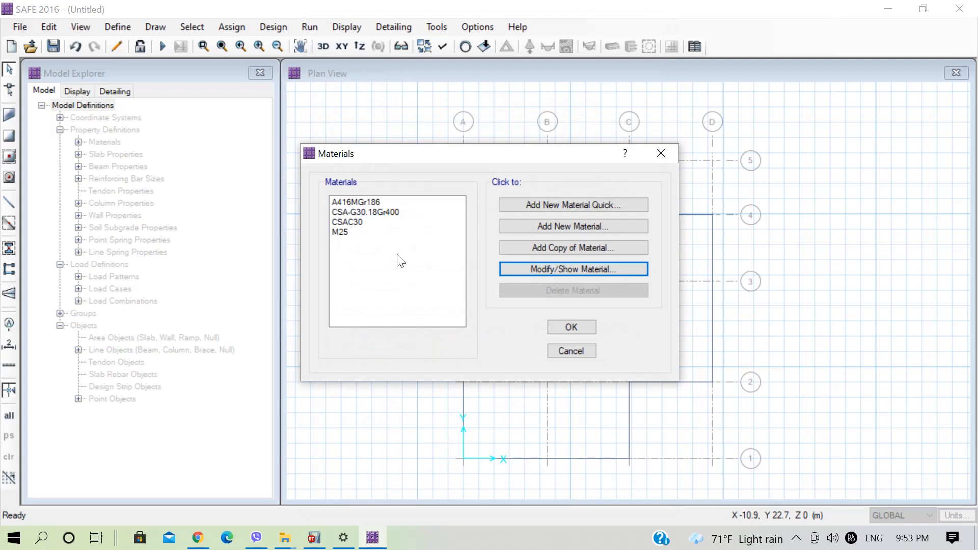
Set the CSAC30 material's weight per unit volume to 24.9926 kN/m3 and its modulus of elasticity to 25000 N/mm2.
click(359, 222)
click(530, 269)
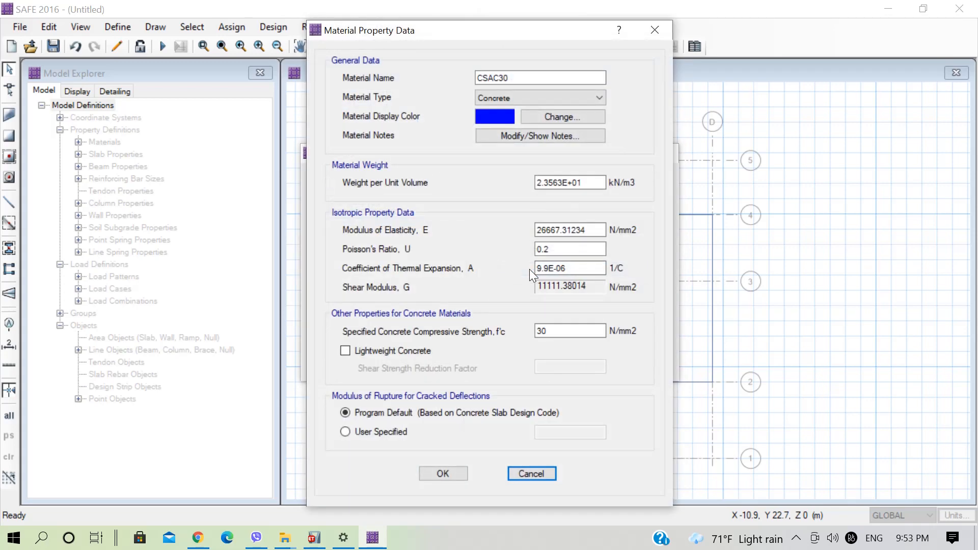
double_click(520, 78)
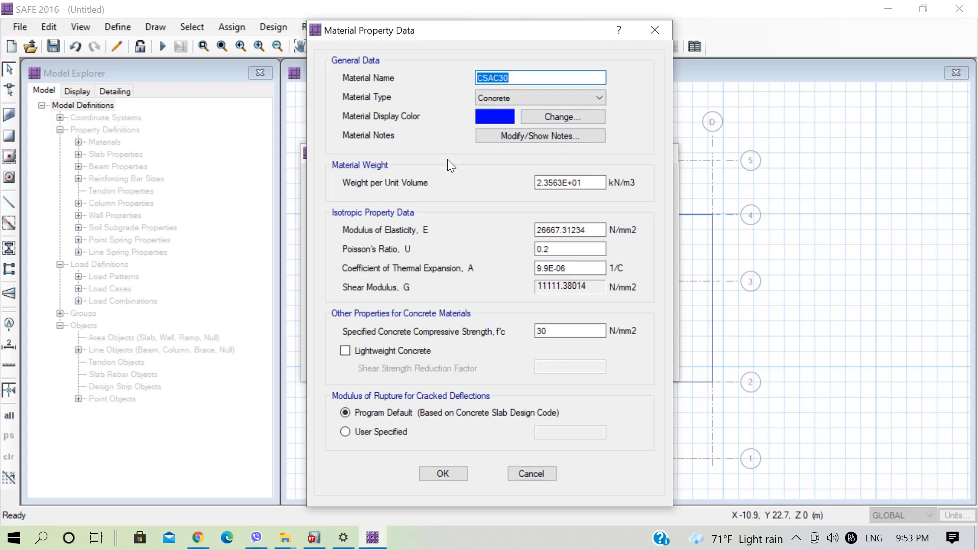
double_click(589, 182)
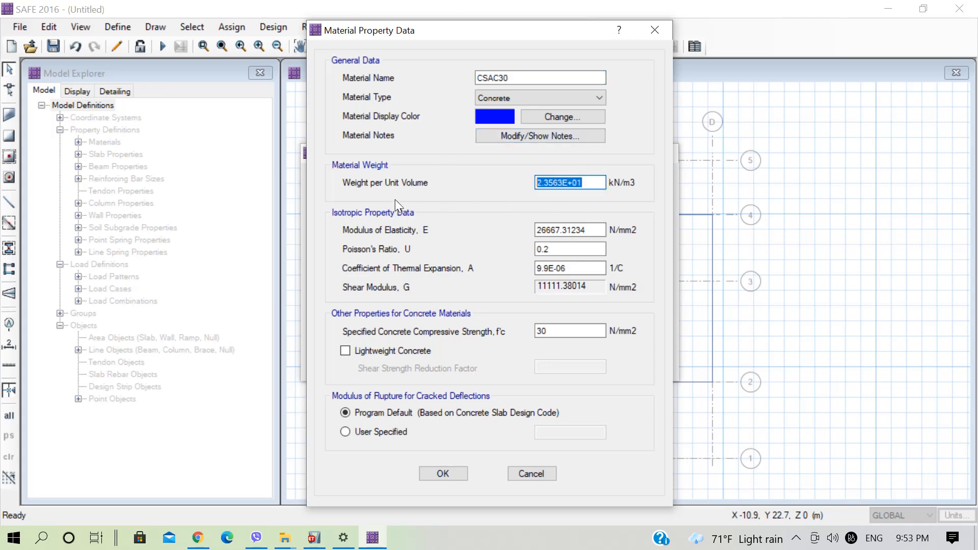
text(24.9926)
drag(599, 231, 475, 232)
text(25000)
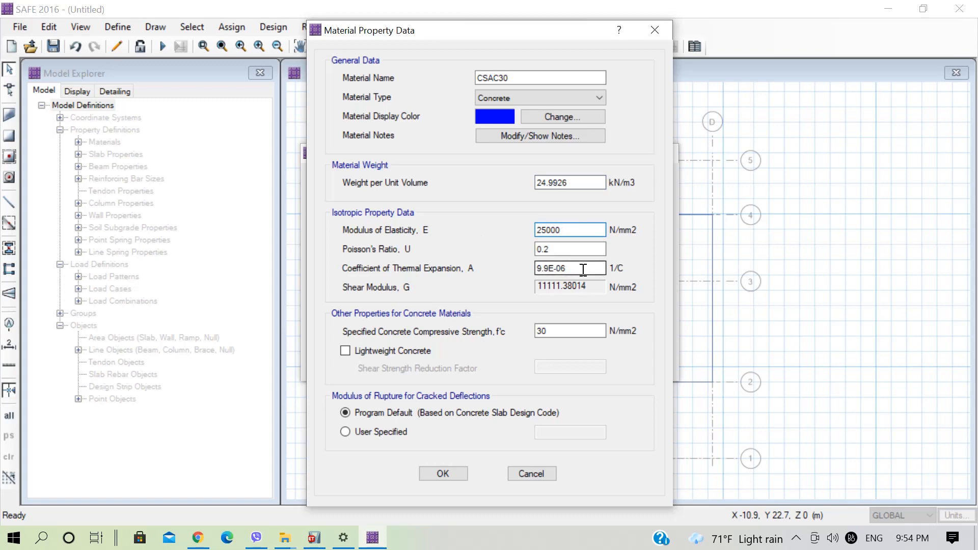
Set the CSAC30 material's coefficient of thermal expansion to 0.000005 and its concrete compressive strength to 25 N/mm2.
drag(586, 271, 515, 276)
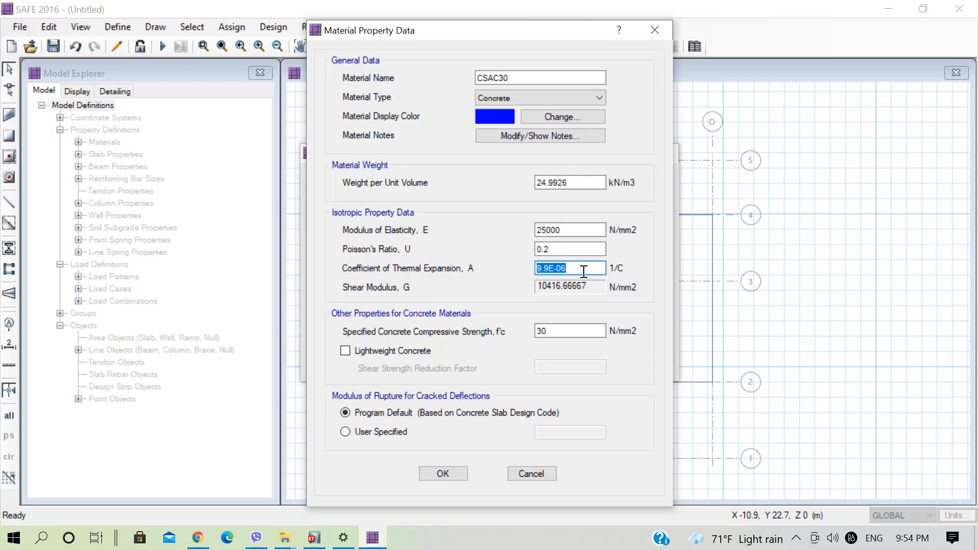
text(0.000005)
drag(564, 330, 492, 329)
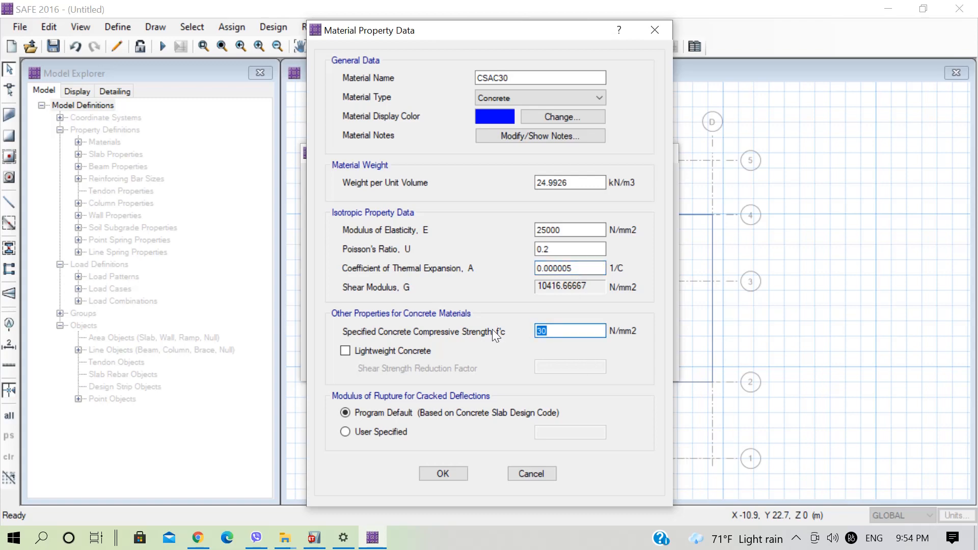
text(25)
Rename the CSAC30 material as Conc25 and accept its properties.
drag(526, 78, 421, 77)
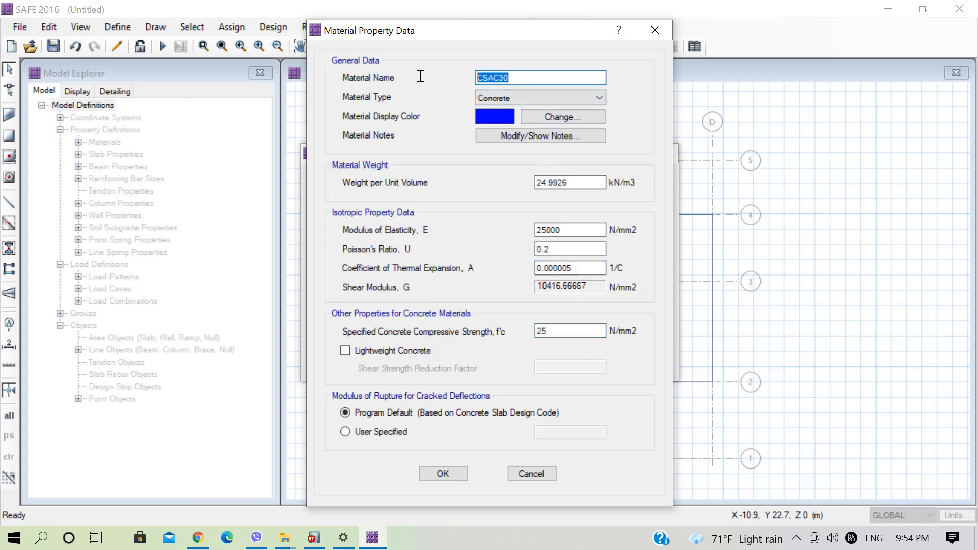
text(Conc25)
click(450, 476)
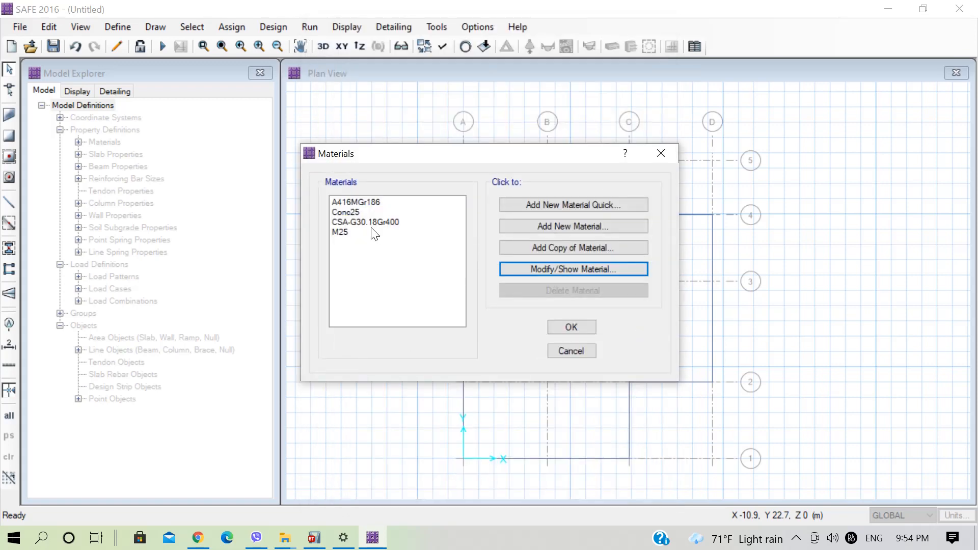
Rename the tendon material A416MGr186 as Fe500 and change its material type to Rebar.
click(362, 203)
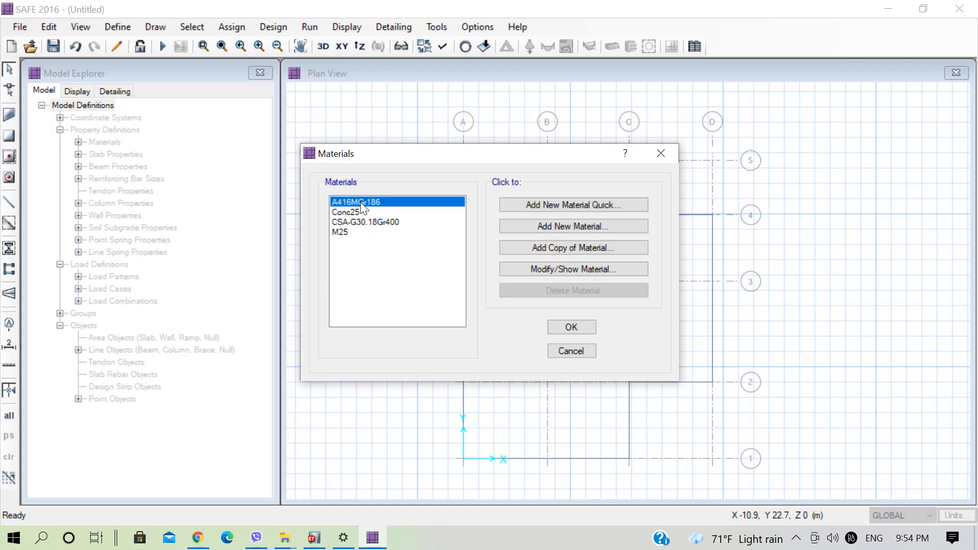
click(569, 268)
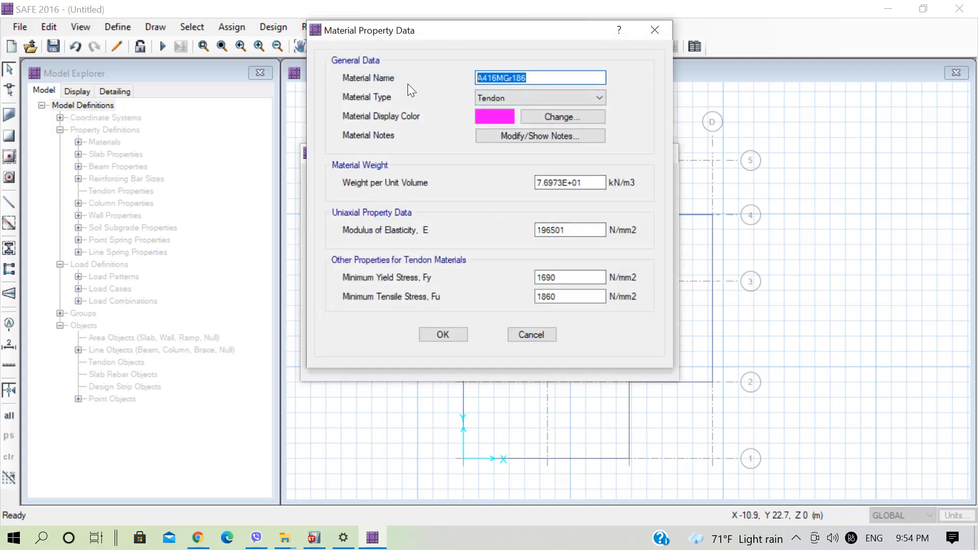
text(Fe500)
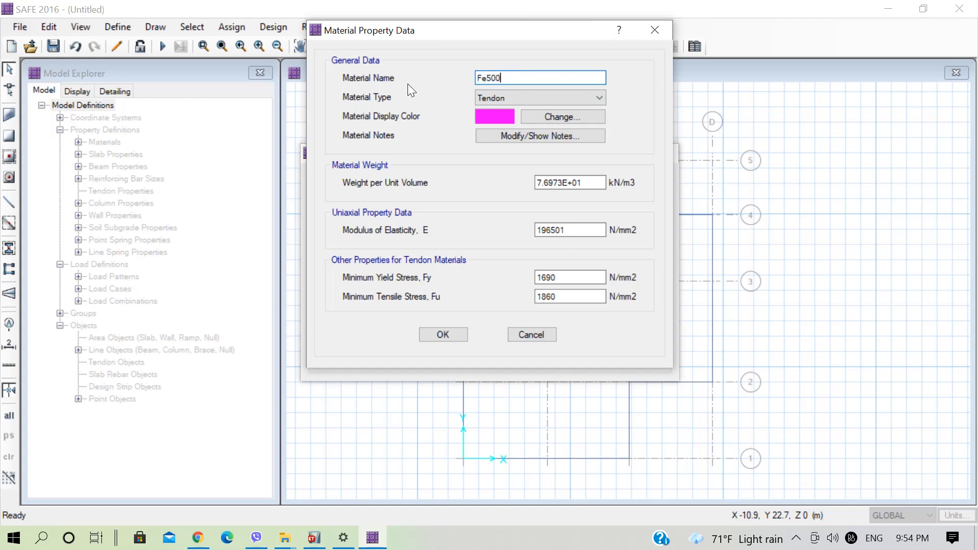
click(539, 94)
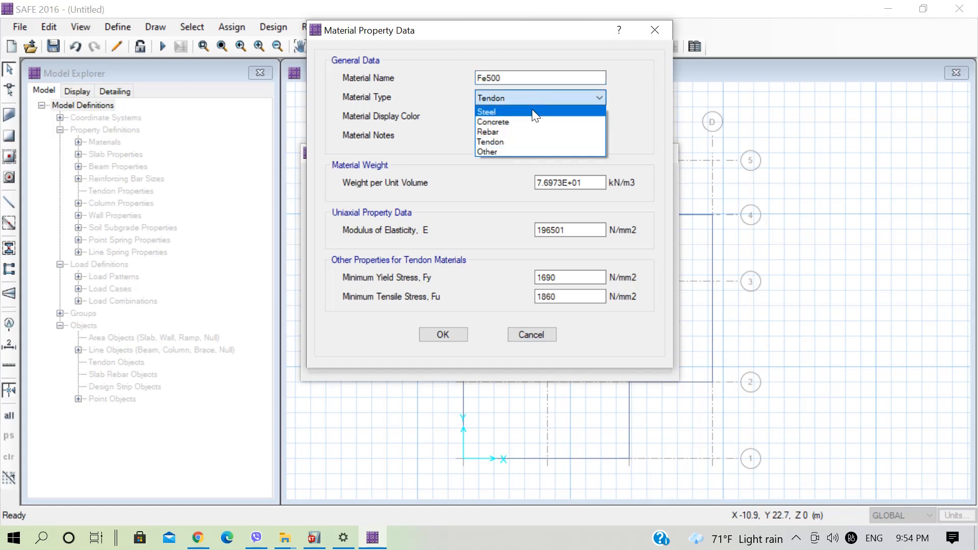
click(507, 132)
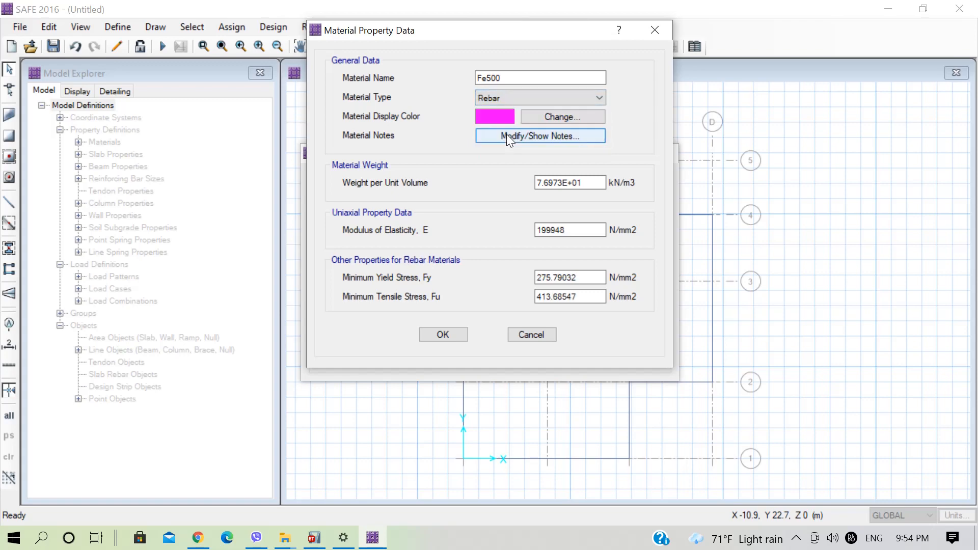
Set the Fe500 rebar's weight per unit volume to 76.9729 kN/m3 and its modulus of elasticity to 200000 N/mm2.
drag(602, 182, 460, 180)
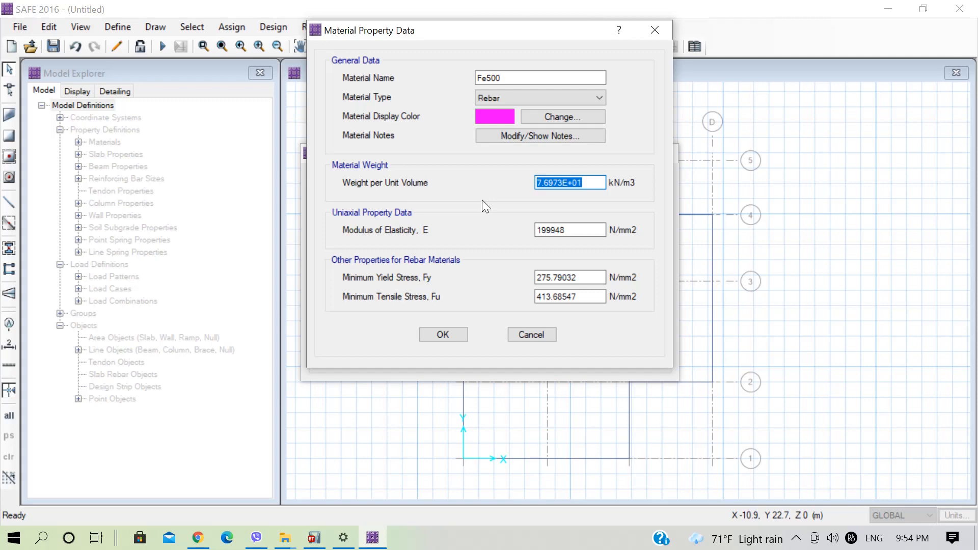
text(76.9729)
drag(586, 232, 464, 234)
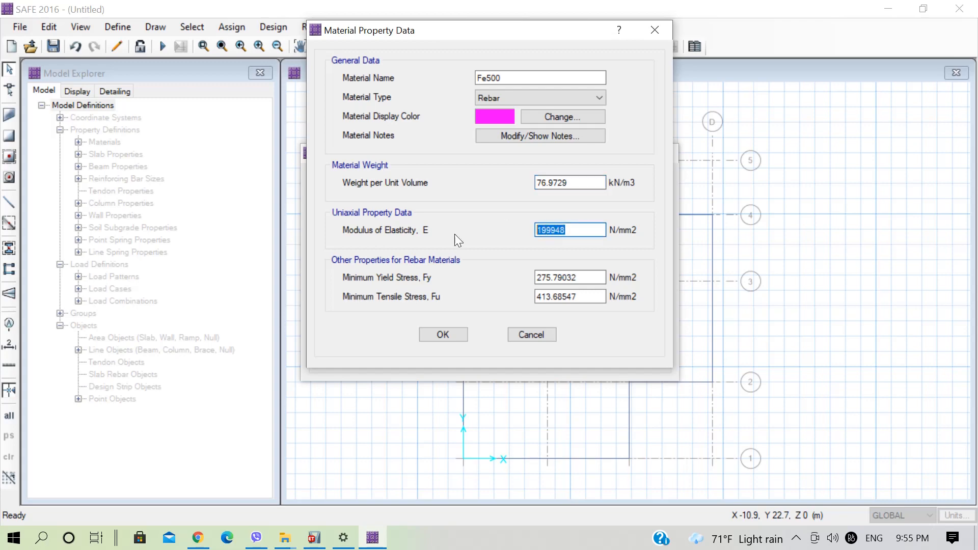
text(200000)
Set the Fe500 rebar's minimum yield stress to 500 N/mm2 and its minimum tensile stress to 545 N/mm2.
drag(590, 277, 471, 279)
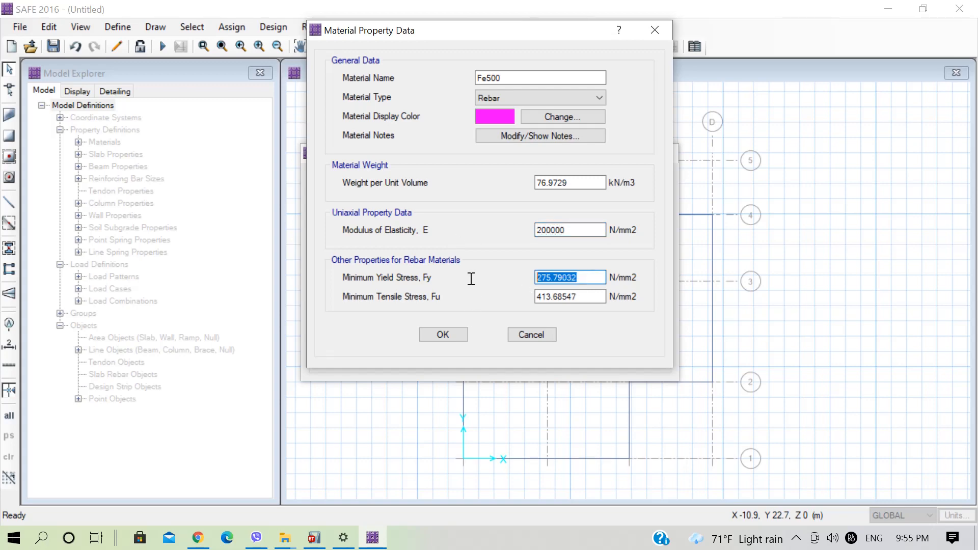
text(500)
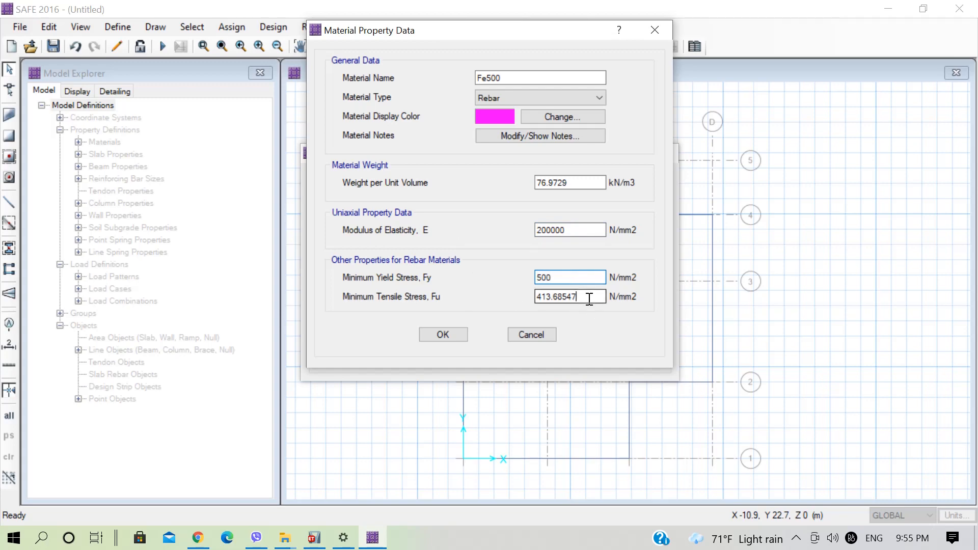
drag(591, 296, 479, 291)
text(545)
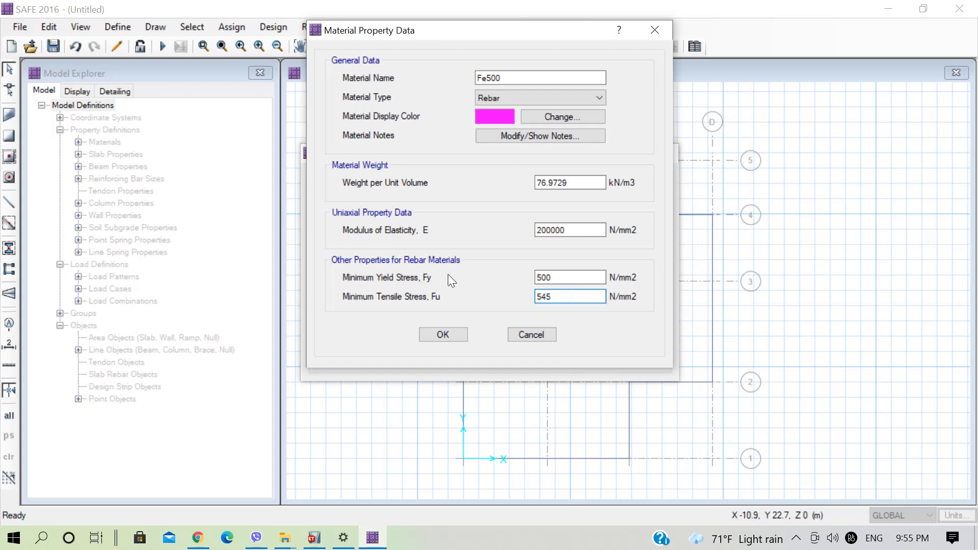
Accept the Fe500 properties and rename the rebar material CSA-G30.18Gr400 as Fe500G.
click(461, 334)
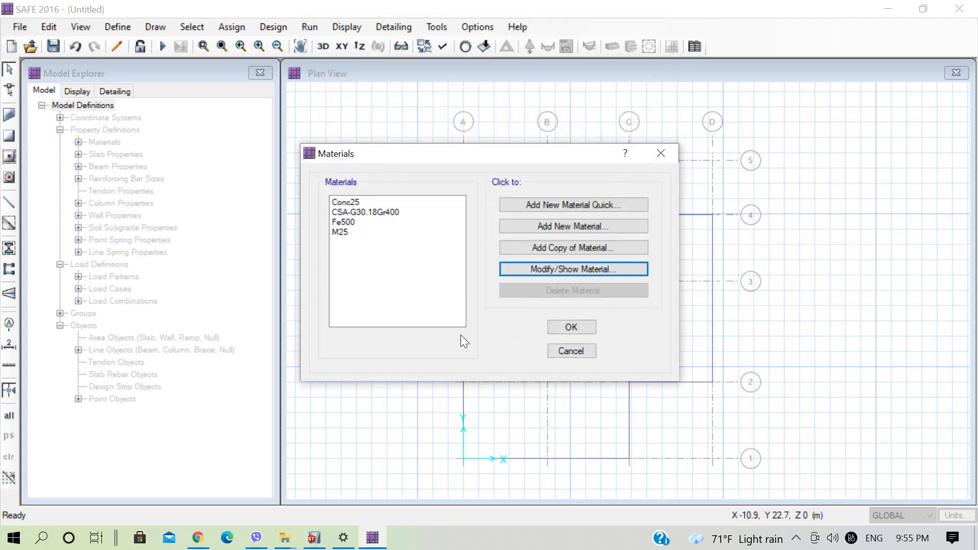
click(387, 213)
click(564, 268)
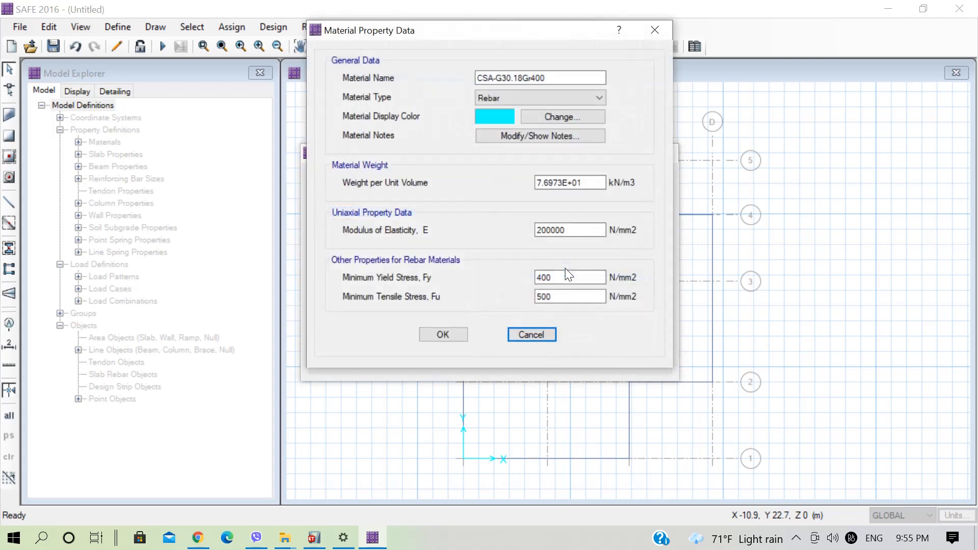
click(540, 78)
drag(552, 77, 381, 96)
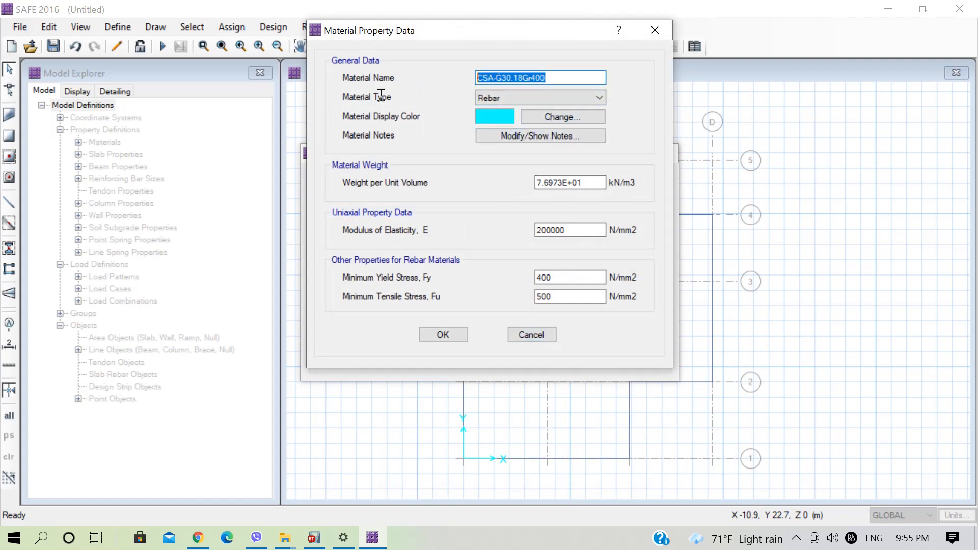
text(Fe)
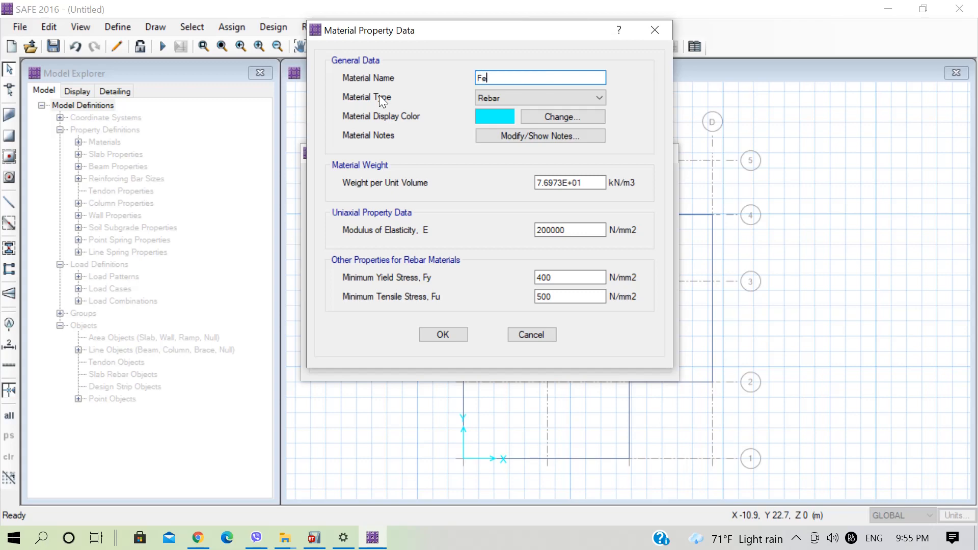
text(500G)
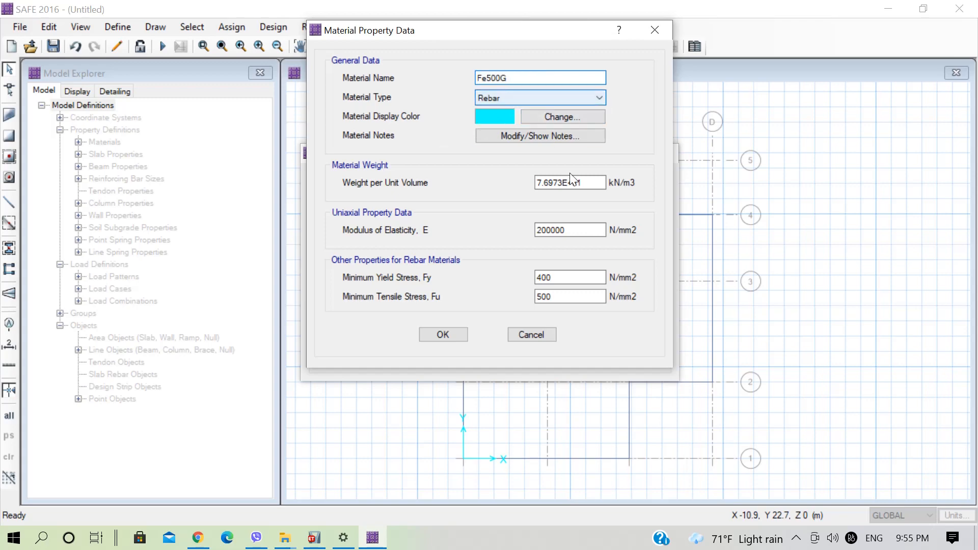
Set the Fe500G rebar's weight per unit volume to 76.9729 kN/m3.
drag(593, 183, 484, 182)
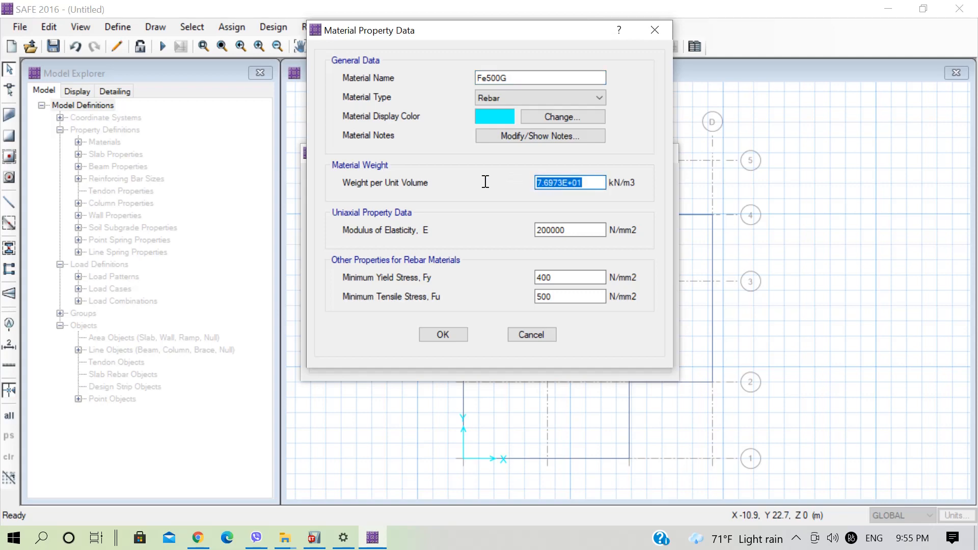
text(76.9729)
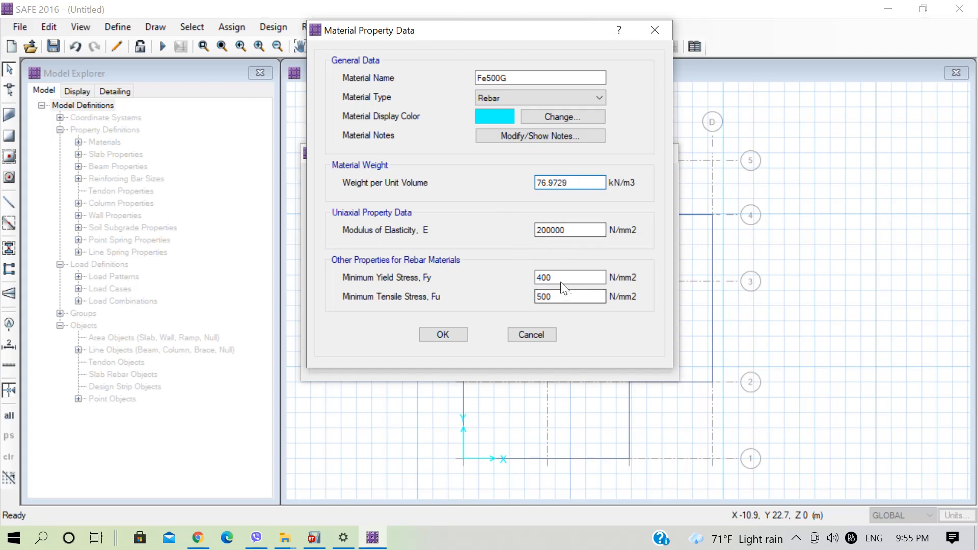
Set Fe500G's minimum yield stress to 500 N/mm2 and minimum tensile stress to 545 N/mm2, and accept the material definitions.
drag(561, 281, 515, 276)
text(500)
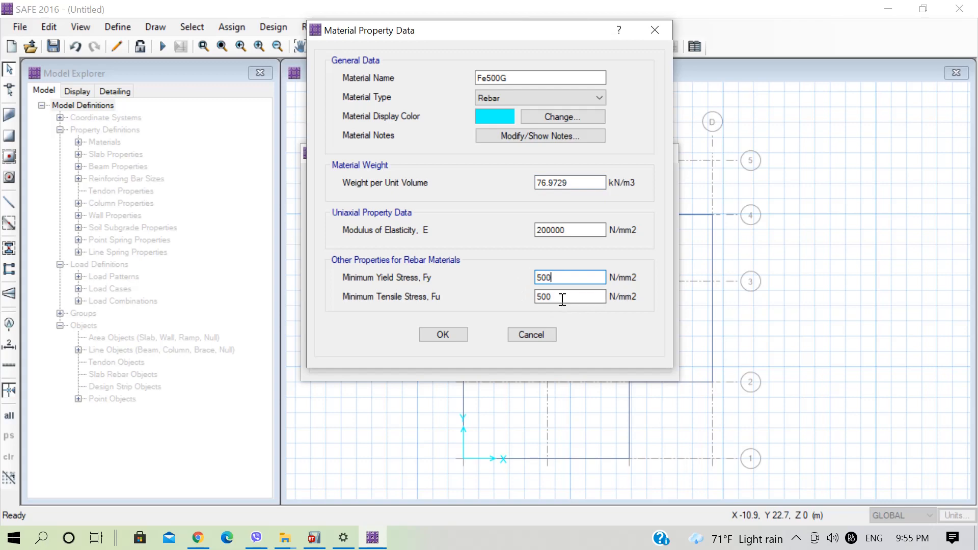
drag(562, 300, 496, 294)
text(540)
key(BackSpace)
text(5)
click(454, 335)
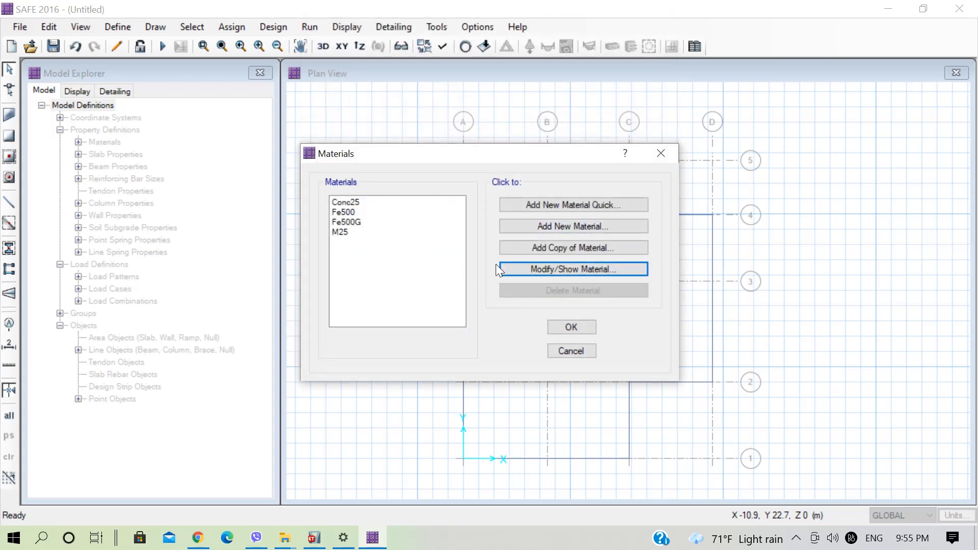
click(583, 328)
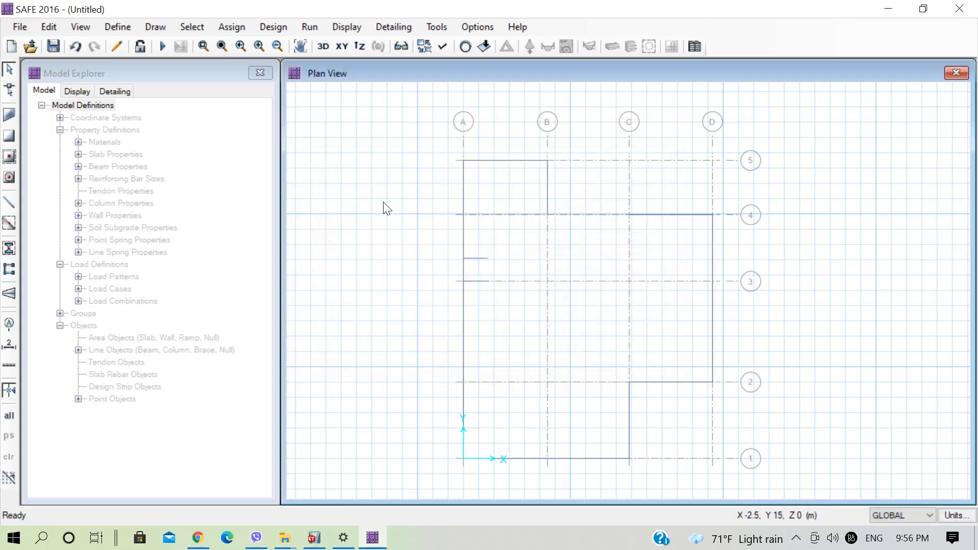
Save the model as Raft Design in the SAFE Mat Design folder.
click(53, 47)
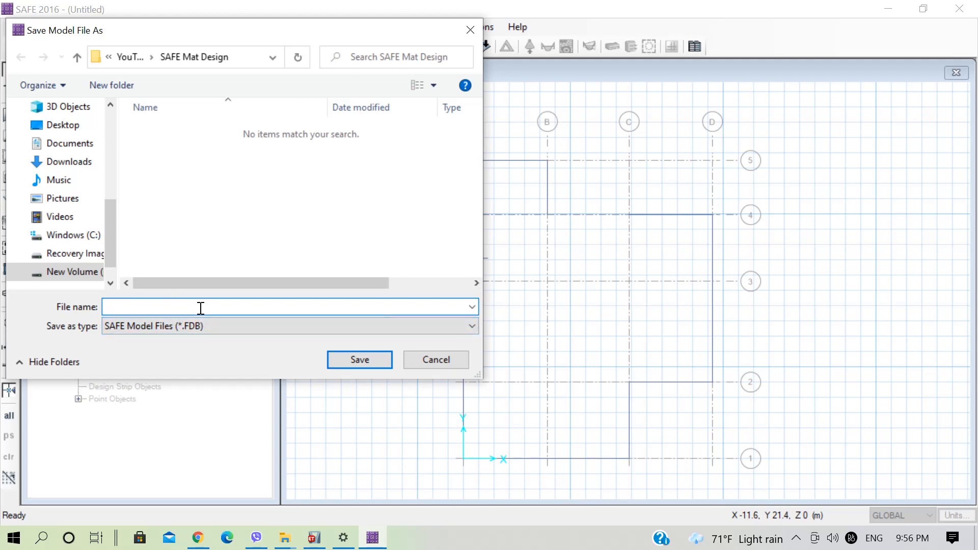
text(Raft Design)
key(Return)
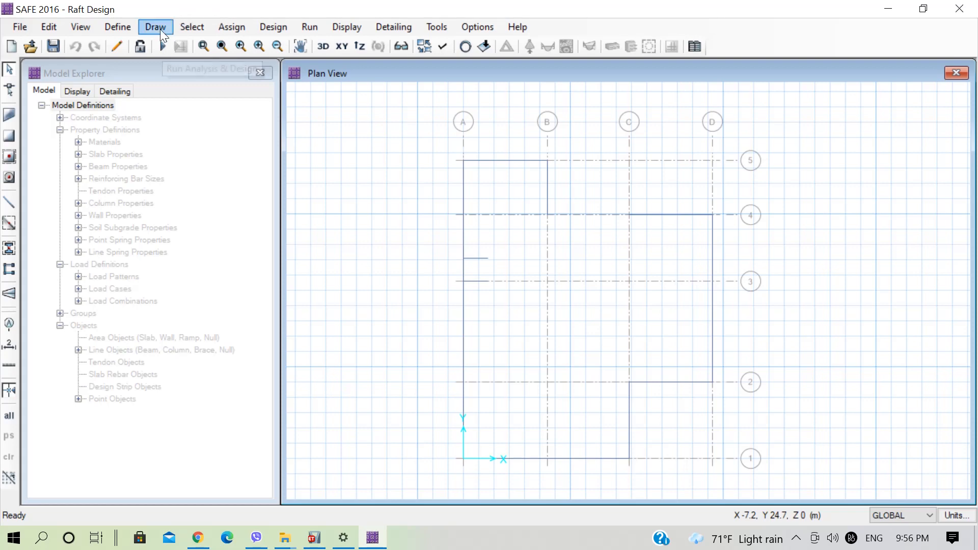
Rename the slab property SLAB1 as MAT700.
click(121, 27)
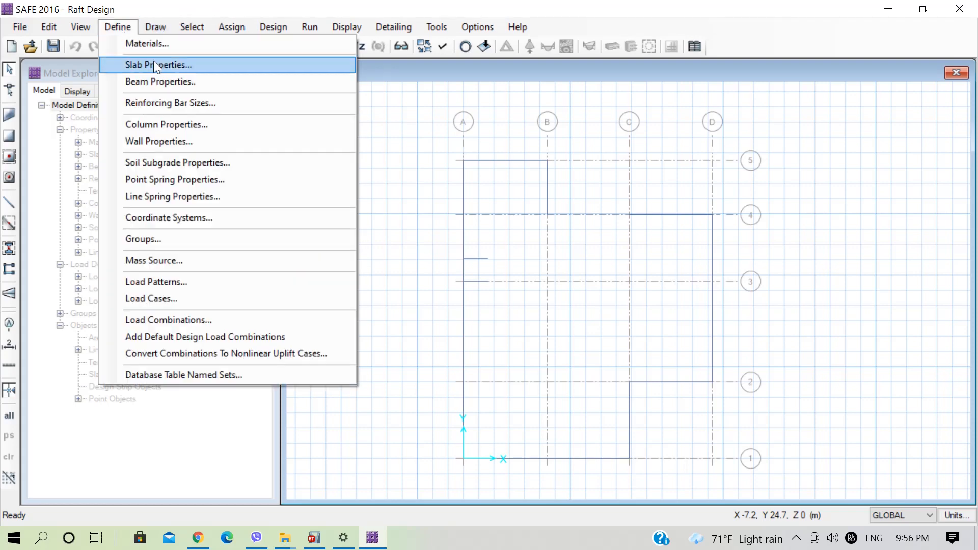
click(155, 64)
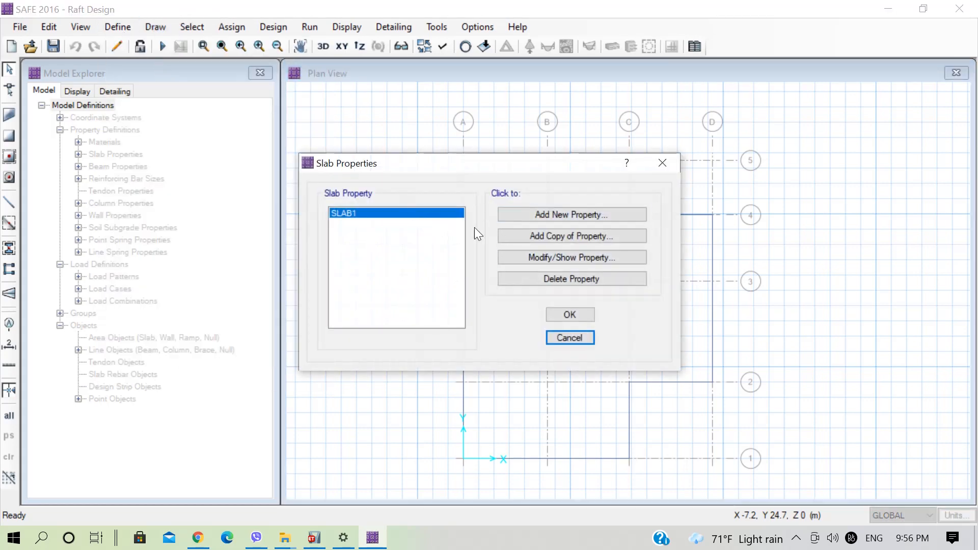
click(545, 256)
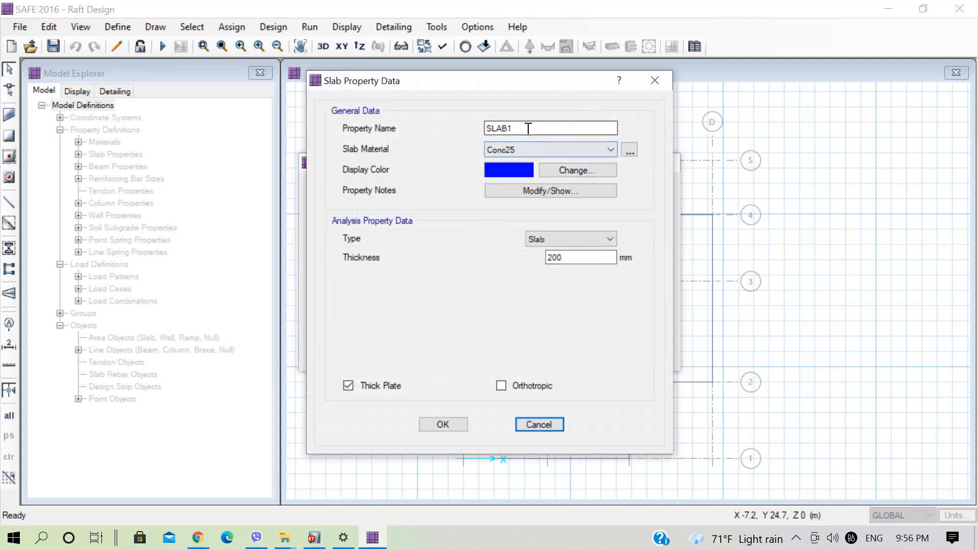
text(MAT)
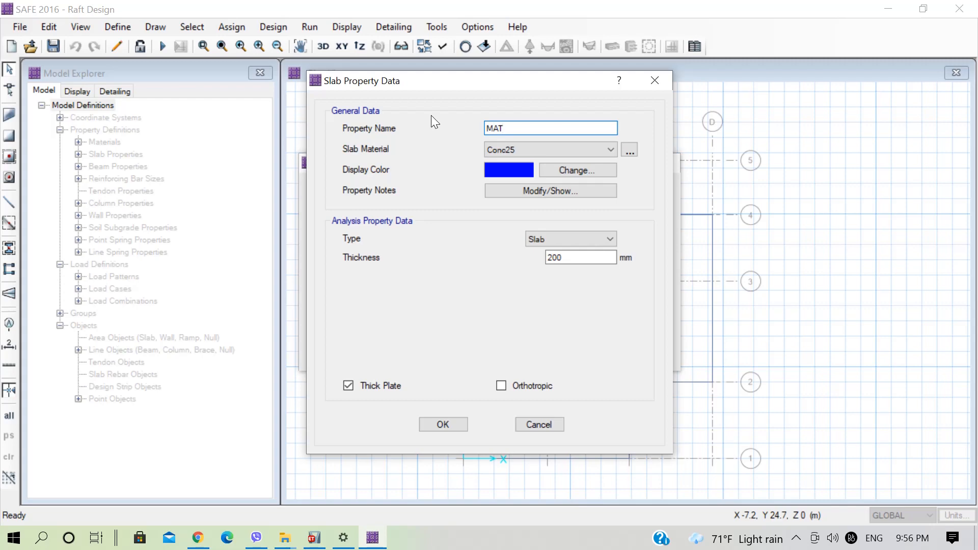
text(700)
Give the MAT700 slab property the M25 material, the Mat type and a thickness of 700 mm.
click(530, 149)
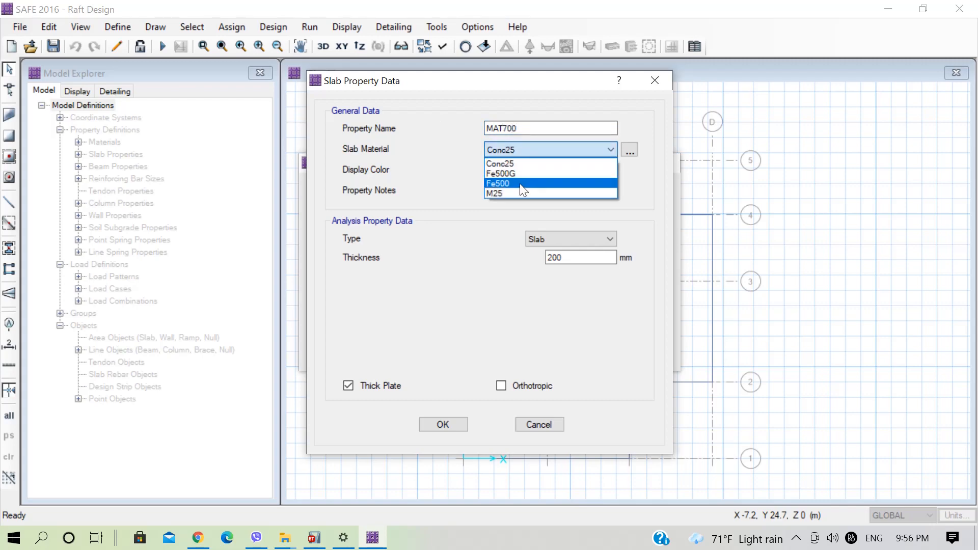
click(517, 186)
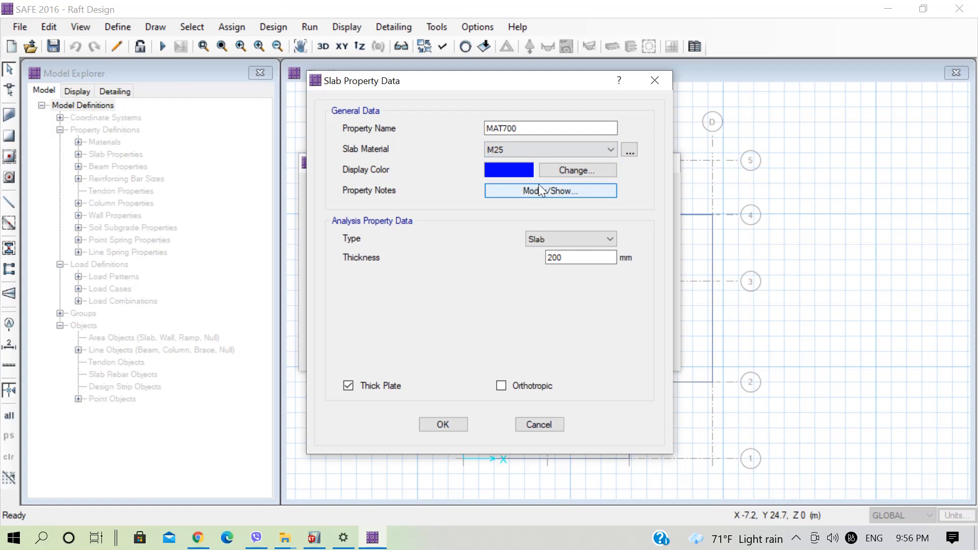
click(555, 238)
click(544, 304)
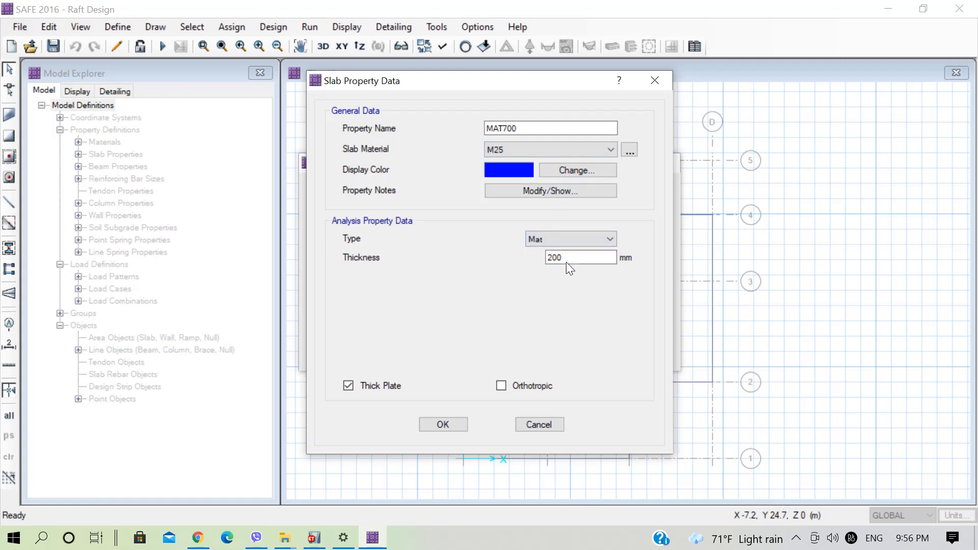
drag(570, 258, 516, 255)
text(700)
click(439, 423)
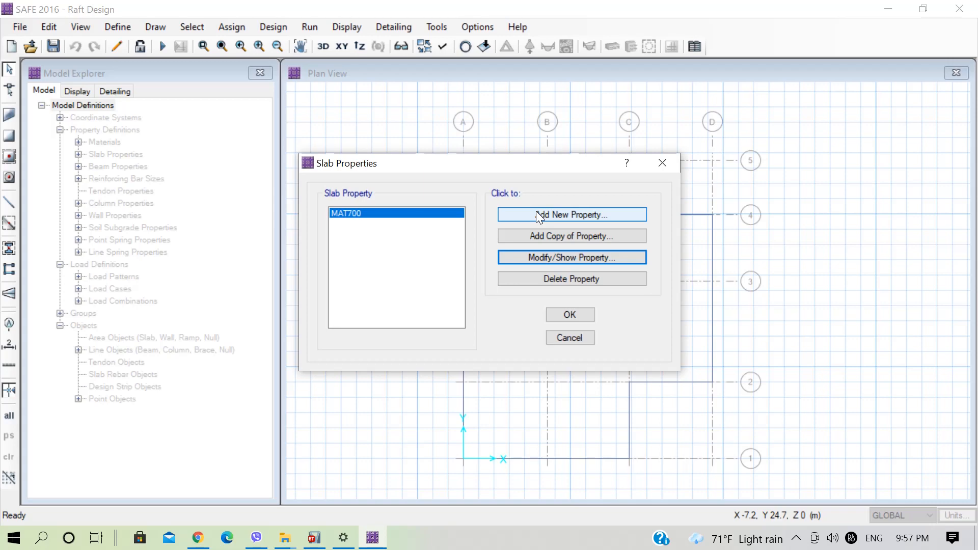
Add a new slab property named Stiff700 with M25 as its slab material.
click(533, 219)
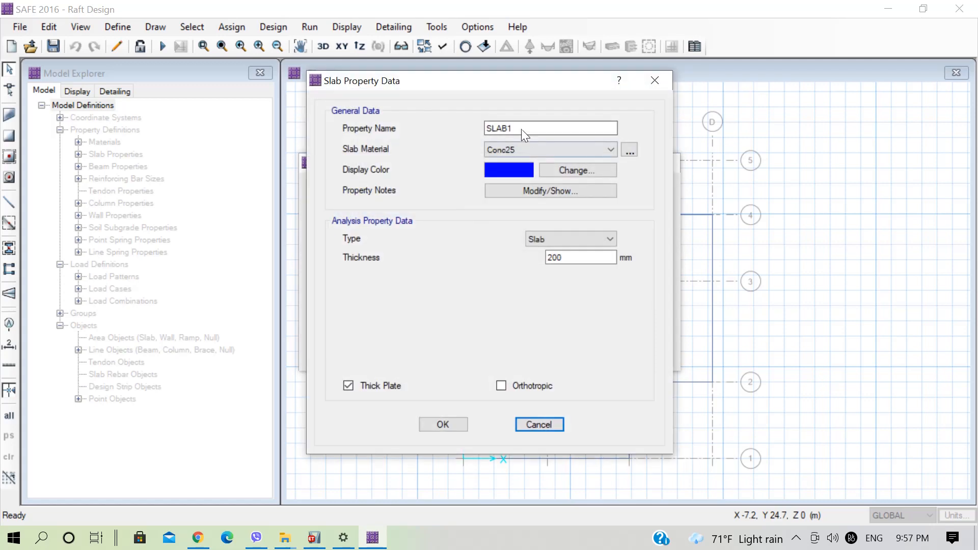
drag(521, 129, 466, 128)
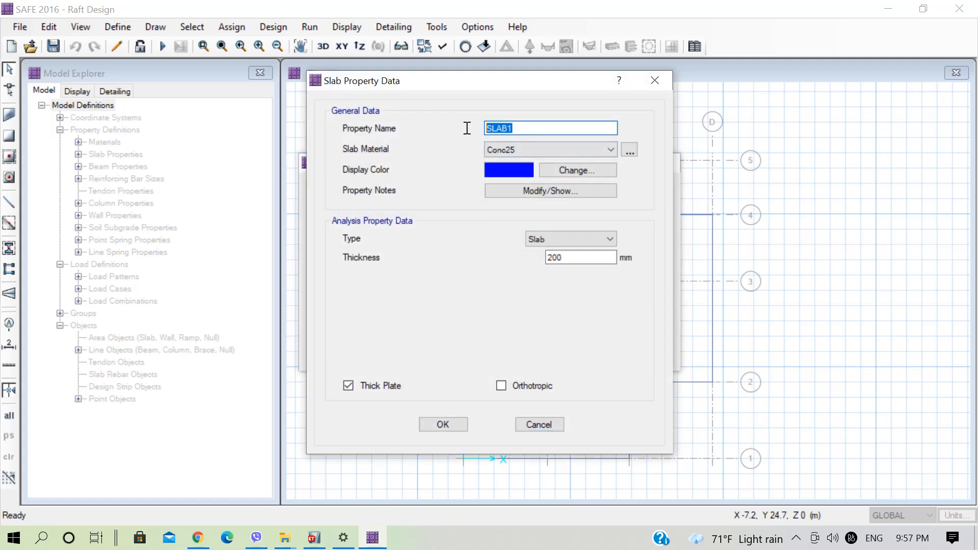
text(Stiff700)
click(491, 151)
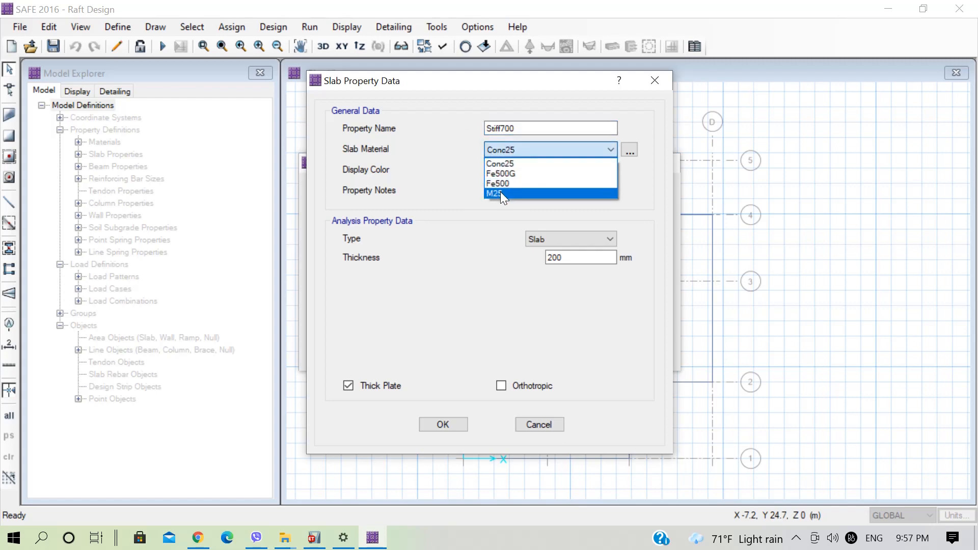
click(500, 193)
Set the Stiff700 property's type to Stiff and its thickness to 700 mm, accept the slab properties and save the model.
click(554, 238)
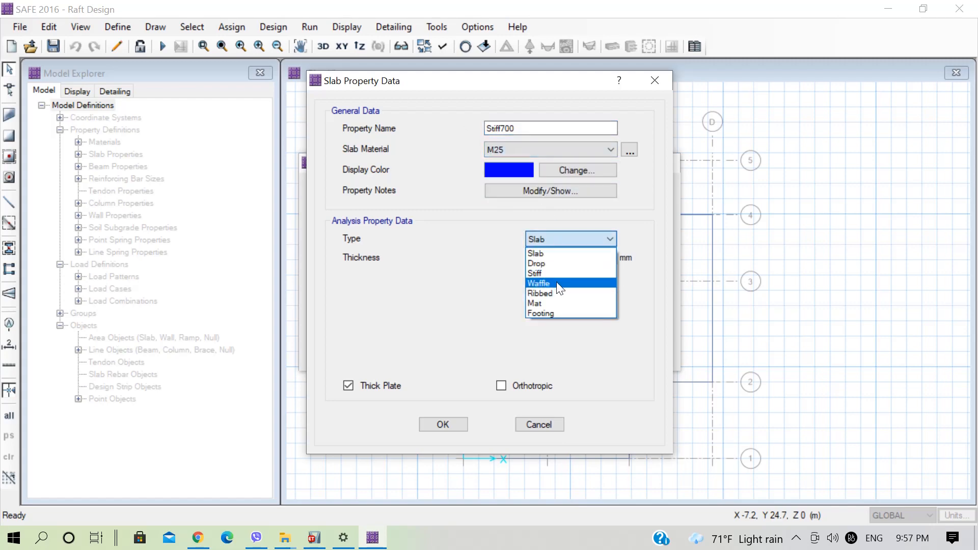
click(535, 273)
drag(568, 259, 516, 261)
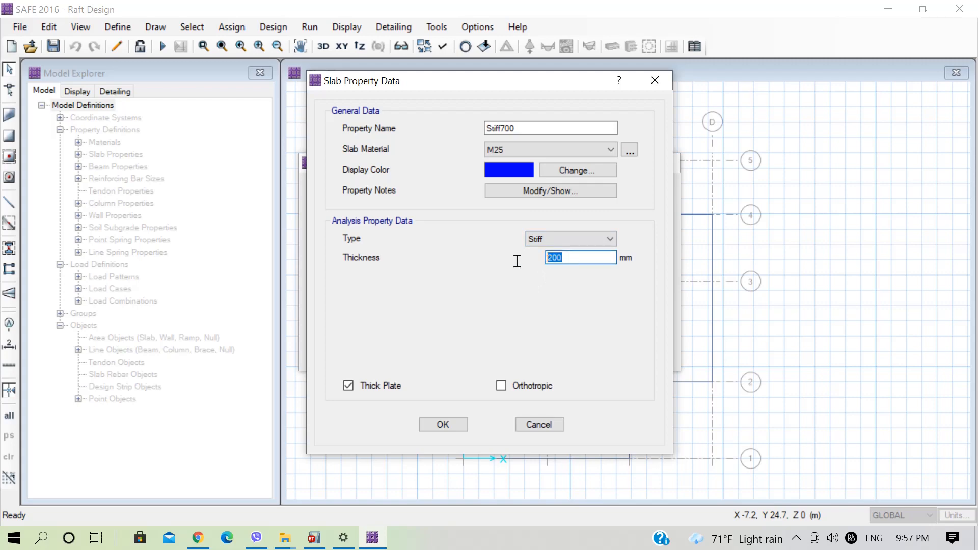
text(700)
click(458, 421)
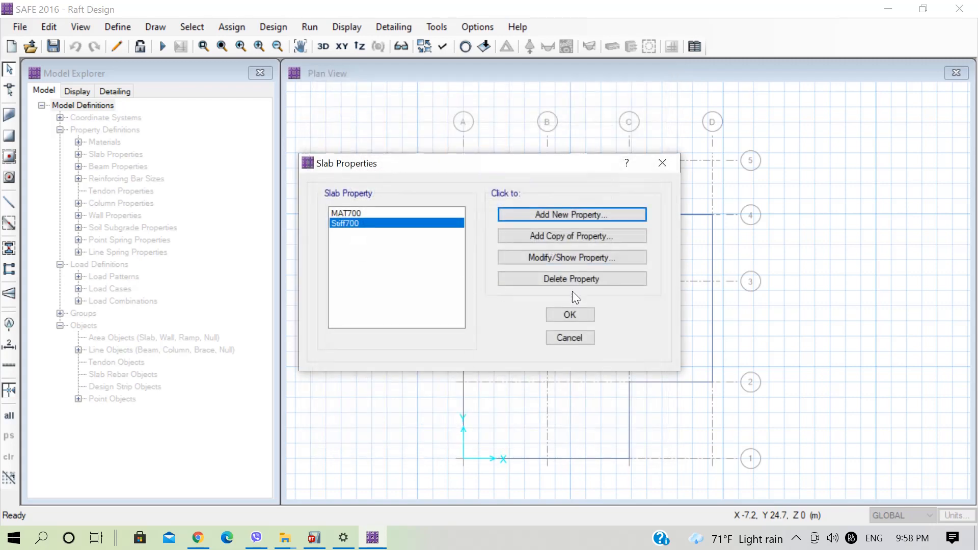
click(559, 313)
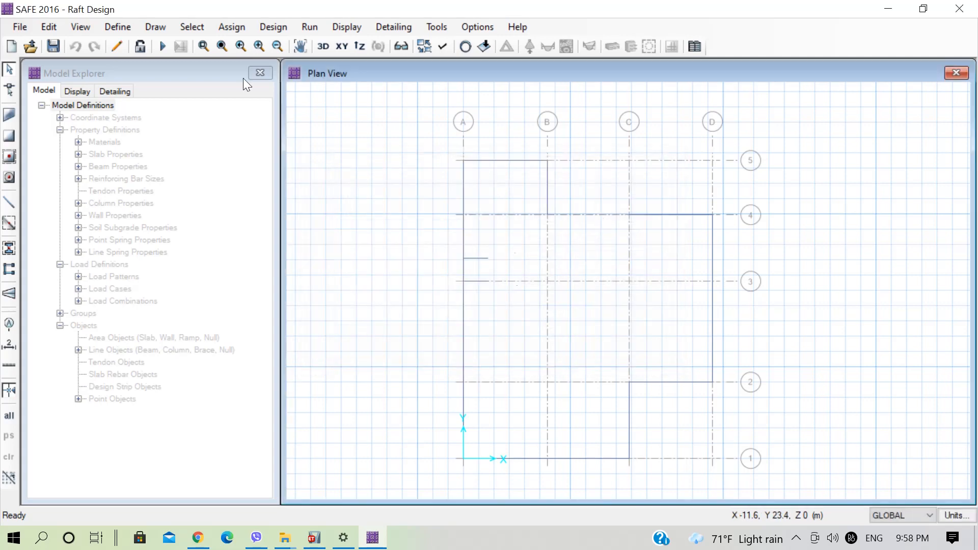
click(57, 47)
Rename the soil subgrade property SOIL1 as SoilSupport.
click(118, 27)
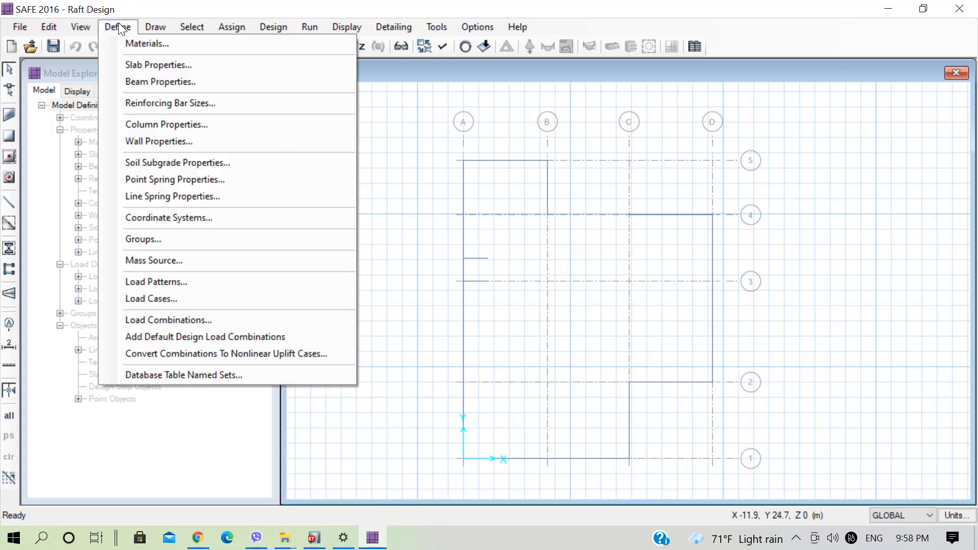
click(175, 168)
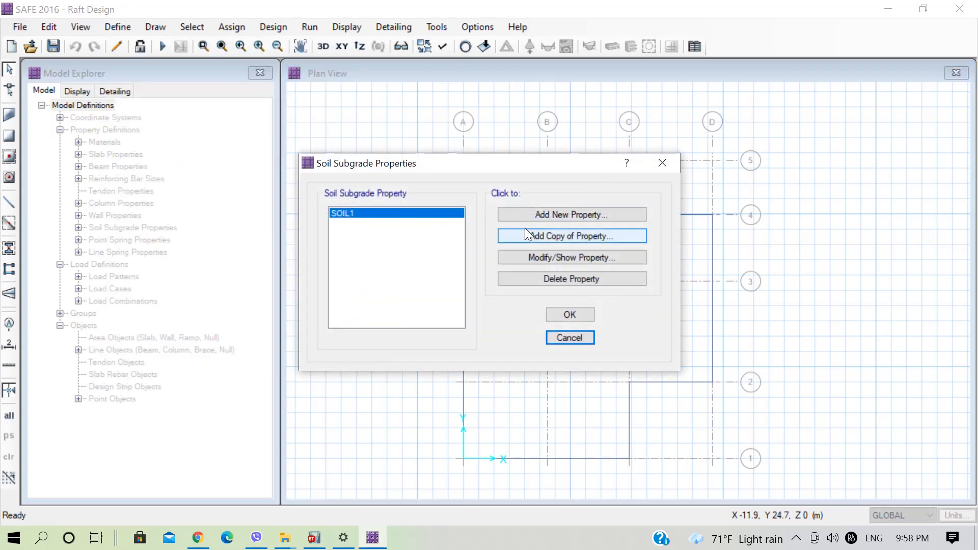
click(544, 258)
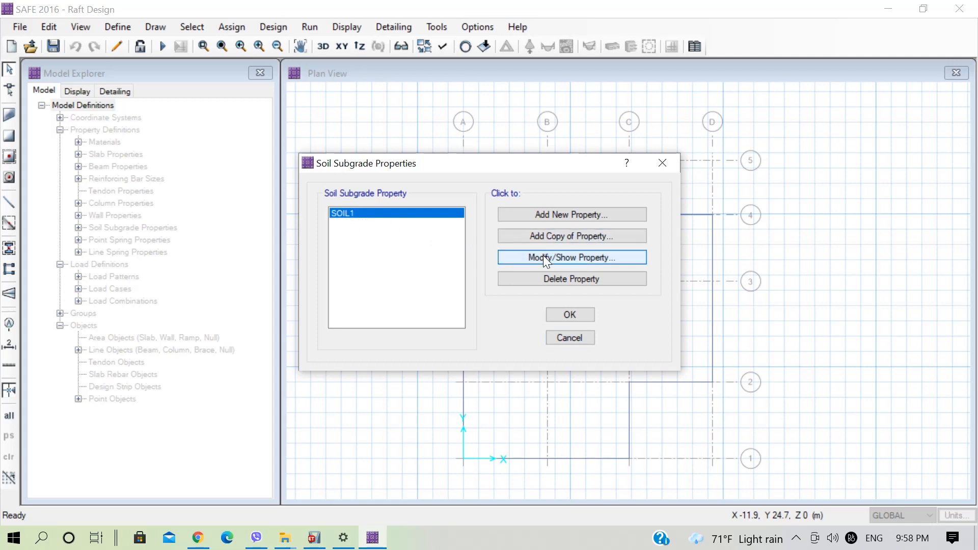
text(S)
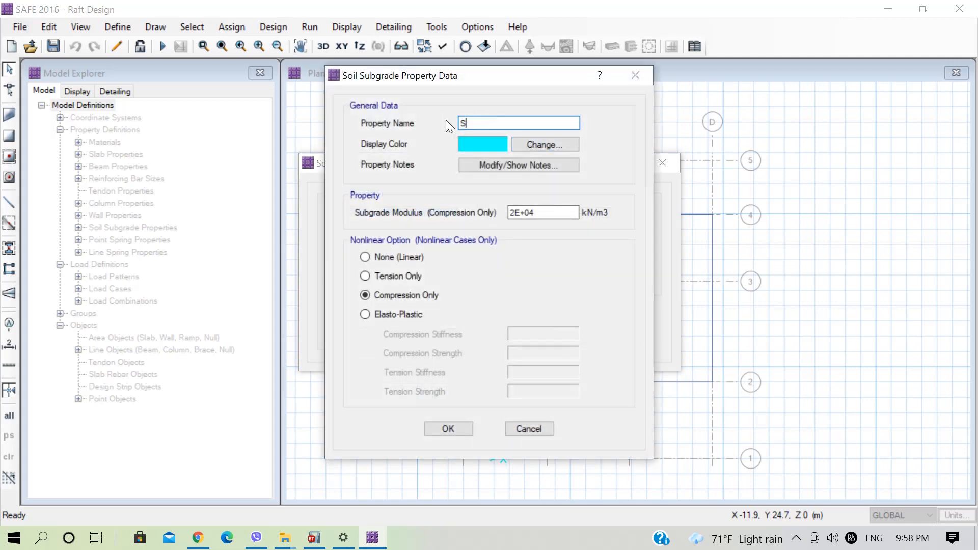
text(oilSupport)
Open the Windows Calculator and multiply 150 by 3.
click(48, 538)
text(calcul)
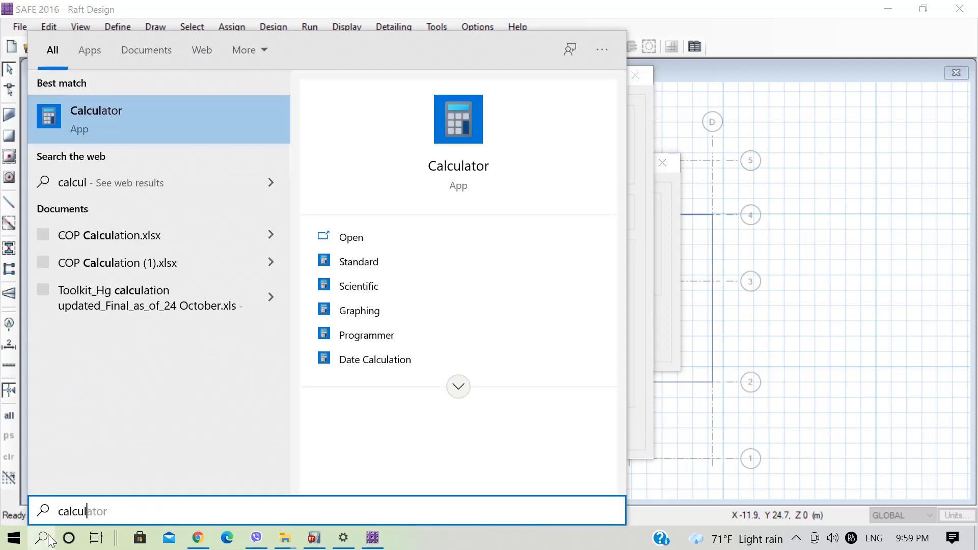
key(Return)
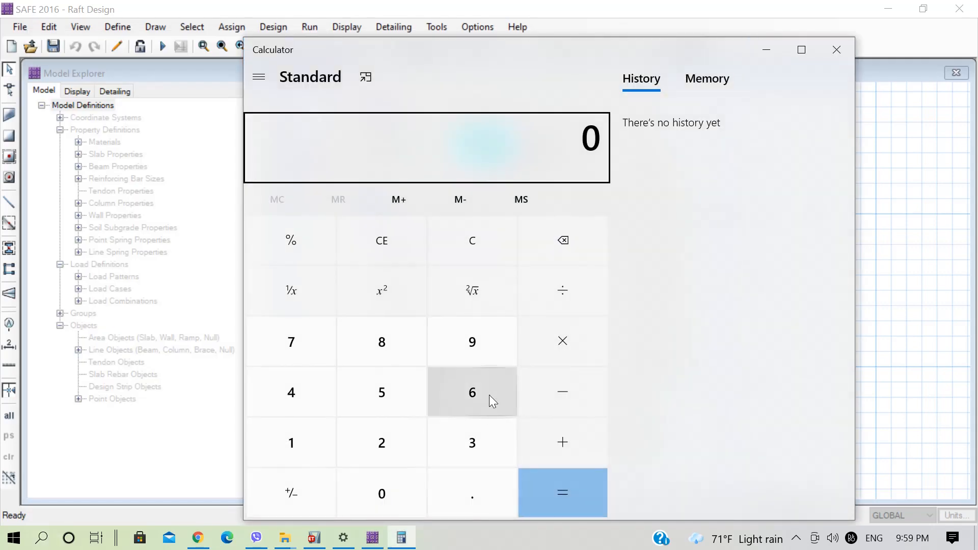
click(310, 447)
click(359, 413)
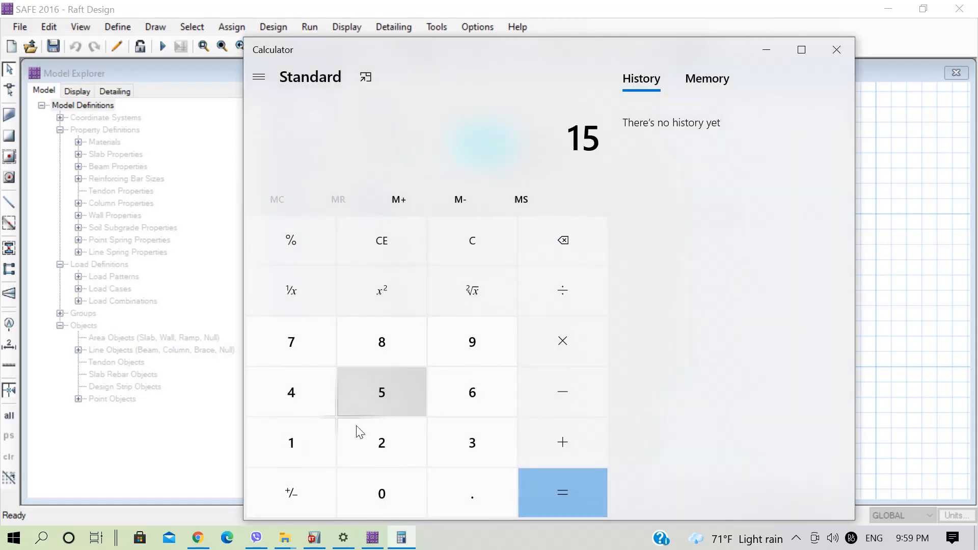
click(377, 491)
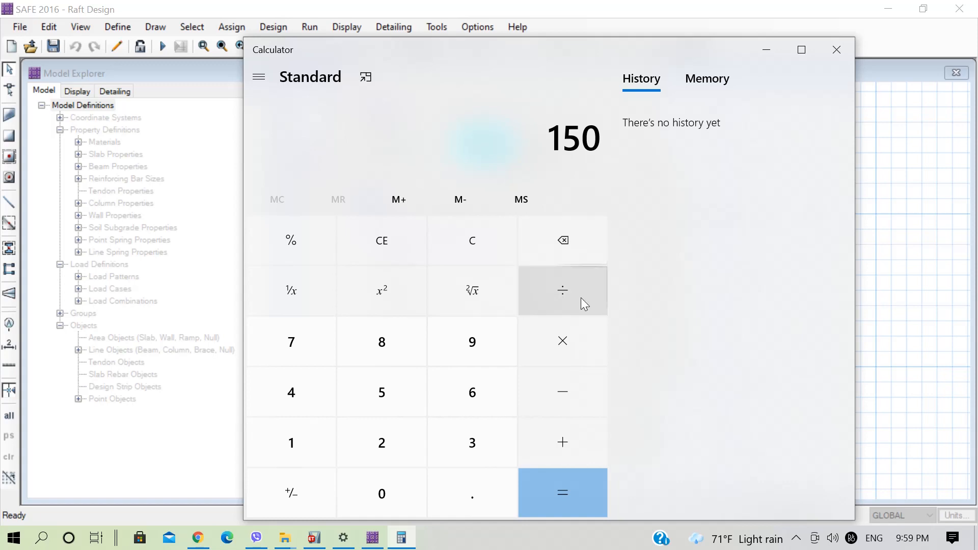
click(560, 338)
click(494, 430)
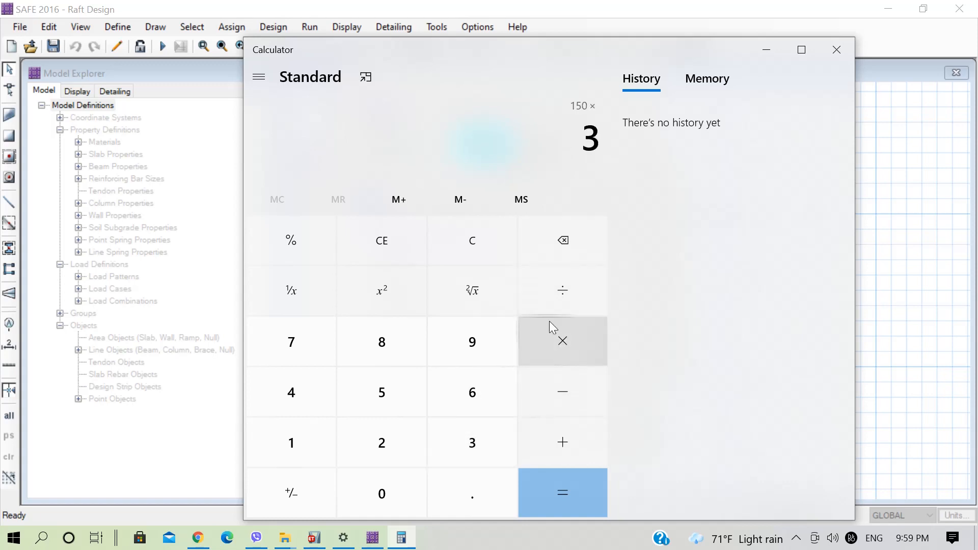
click(556, 490)
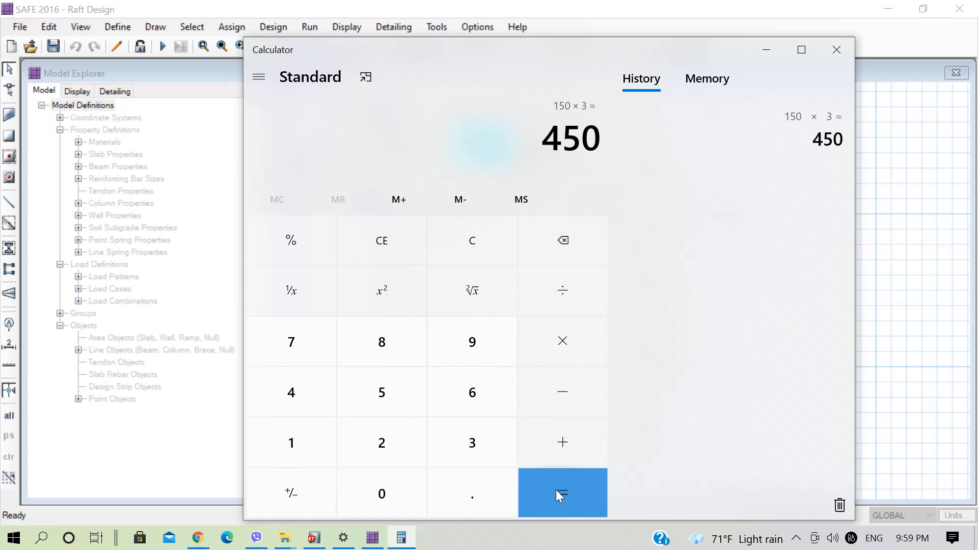
Divide the product by 0.05 to get the subgrade modulus, and close the Calculator.
click(574, 290)
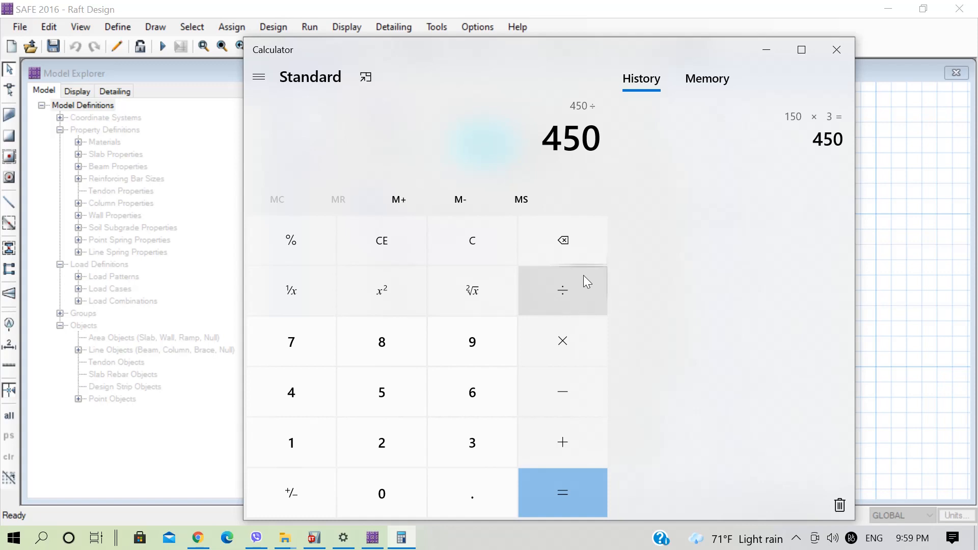
click(398, 488)
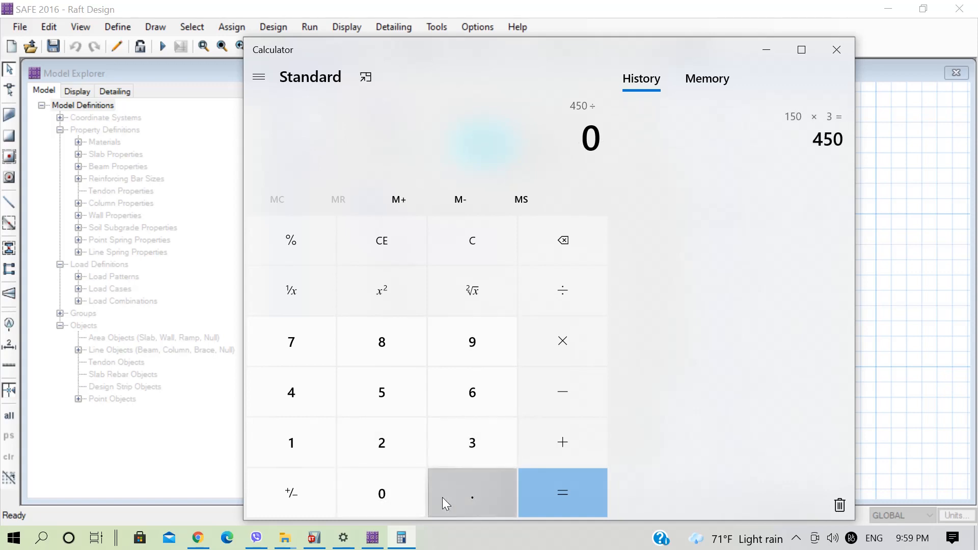
click(442, 497)
click(380, 500)
click(392, 396)
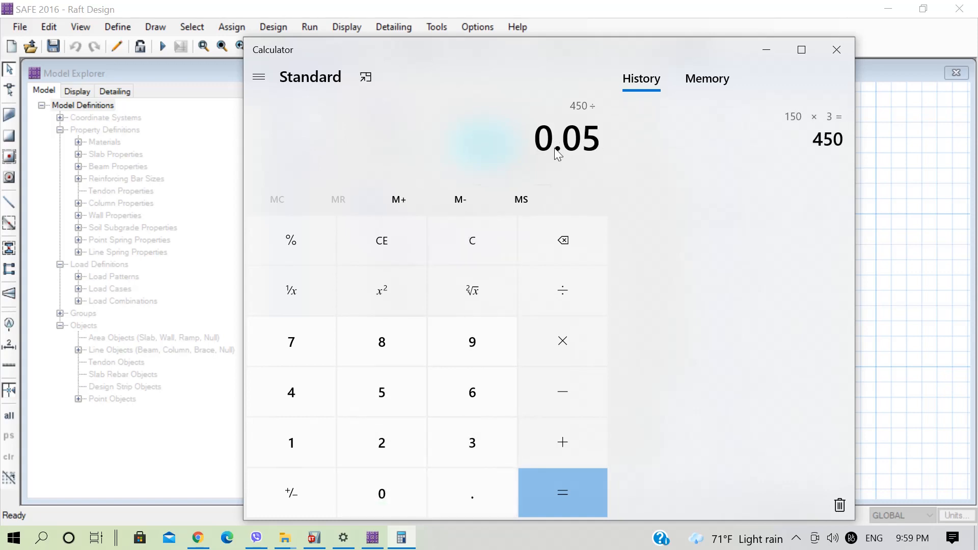
click(573, 475)
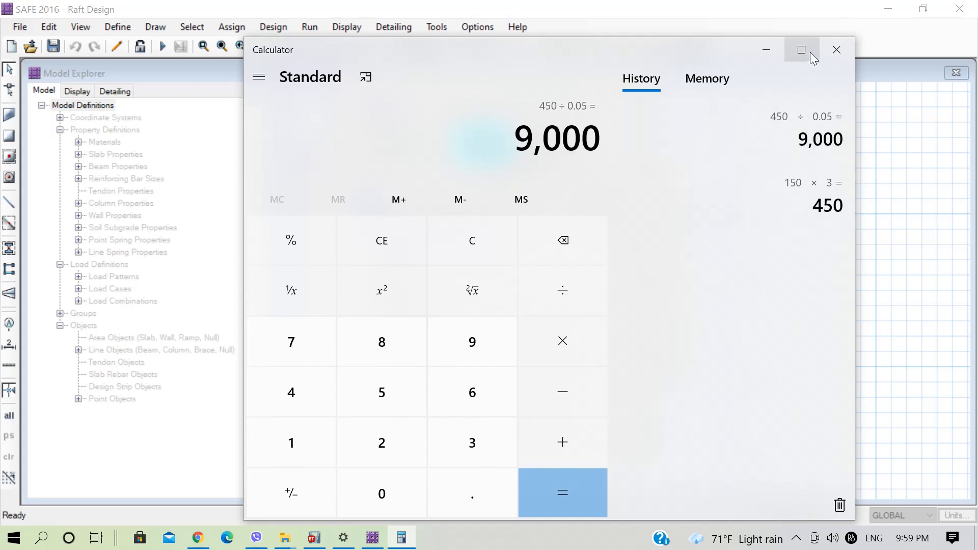
click(830, 53)
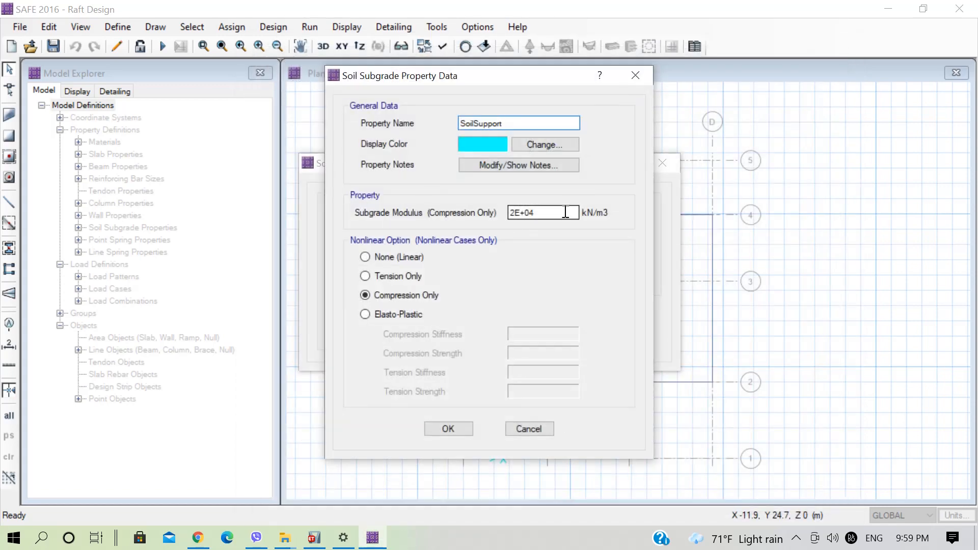
Set the SoilSupport subgrade modulus to 9000 kN/m3 and accept the soil subgrade properties.
drag(551, 207, 495, 209)
text(9000)
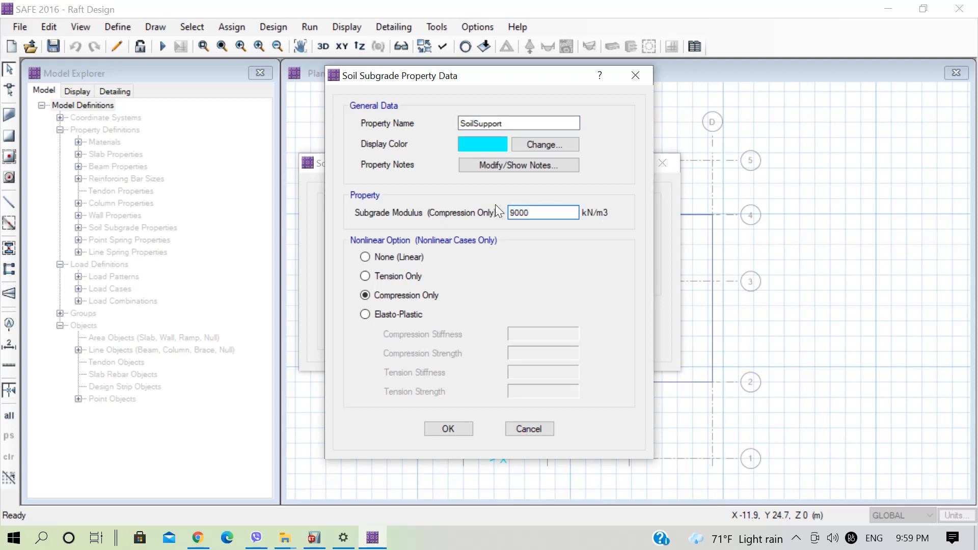
click(450, 428)
click(557, 318)
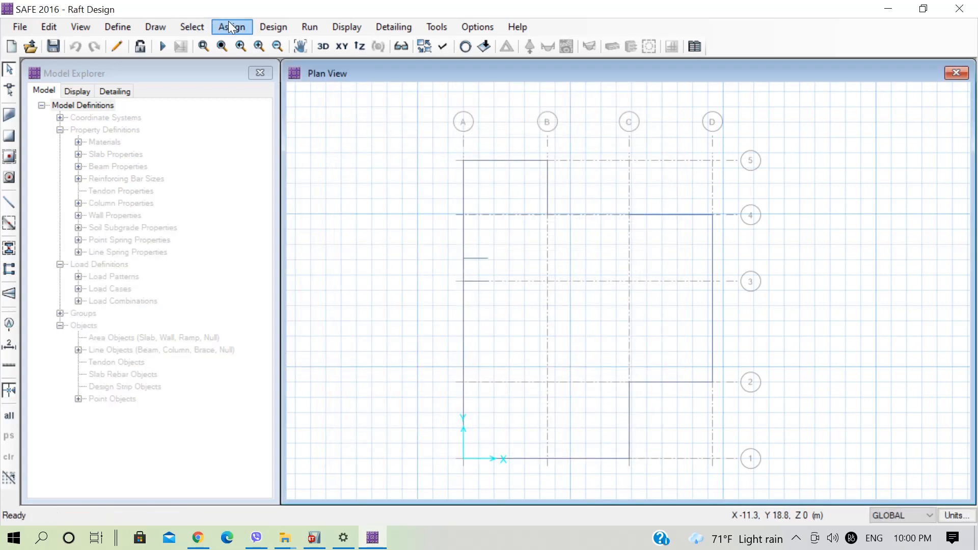
Review the imported load patterns, including their types and self-weight multipliers.
click(119, 26)
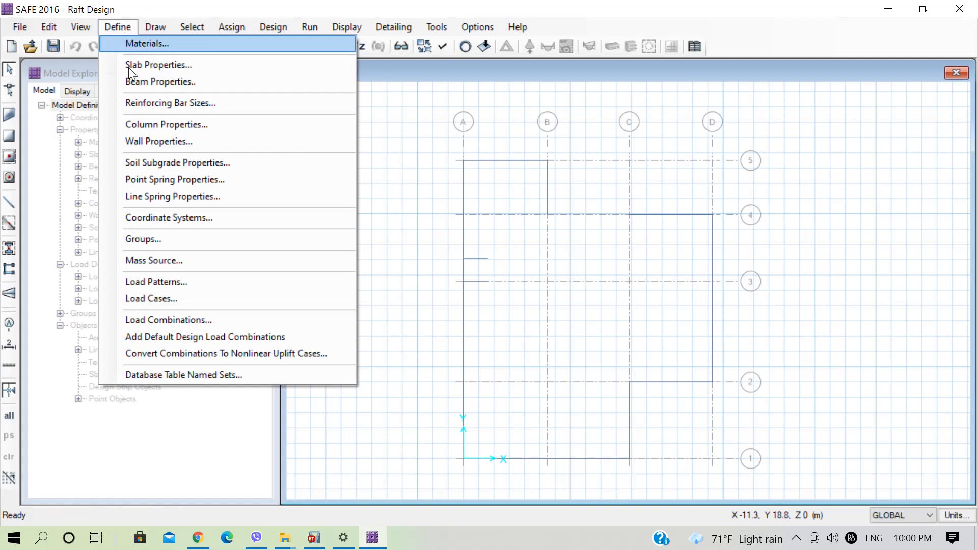
click(173, 288)
scroll(305, 280, down, 8)
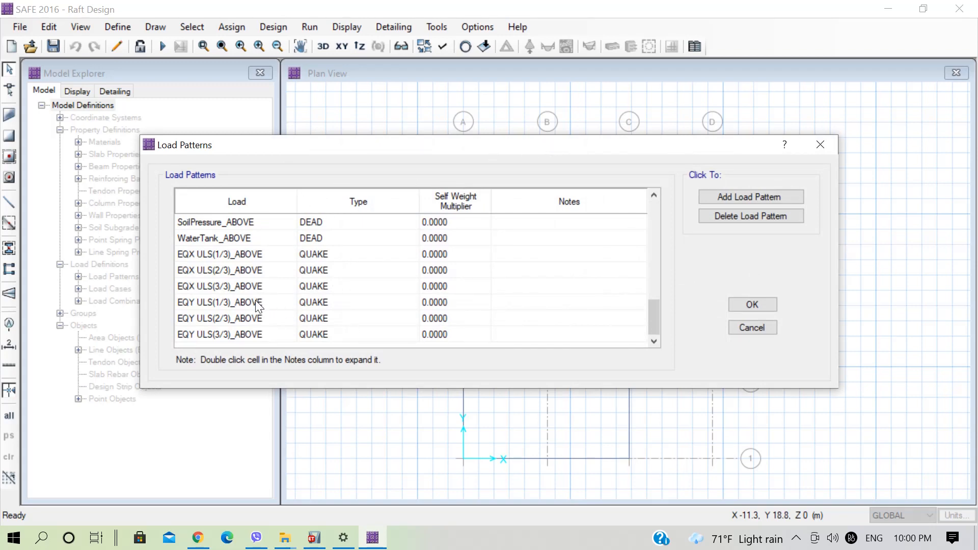
click(750, 305)
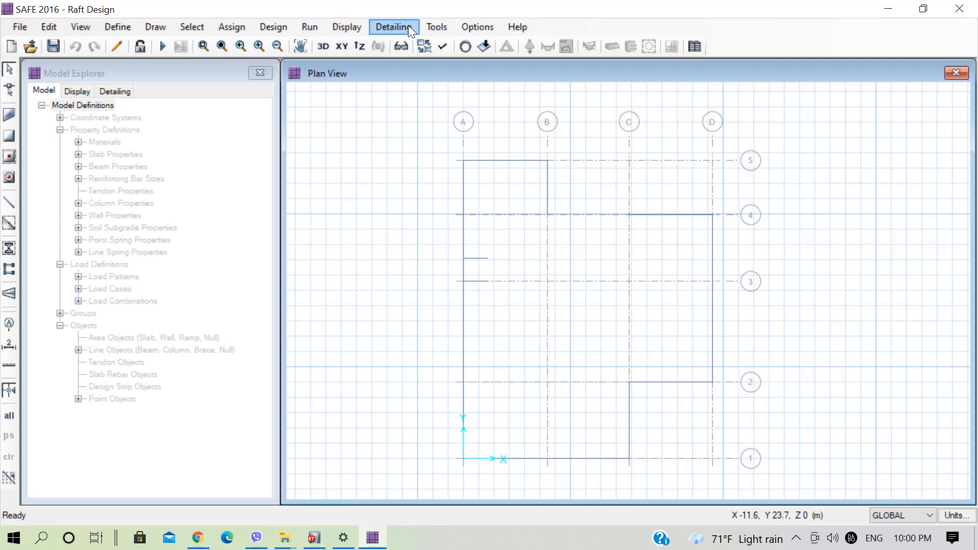
Set the design code to IS 456-2000 in the design preferences and accept.
click(342, 29)
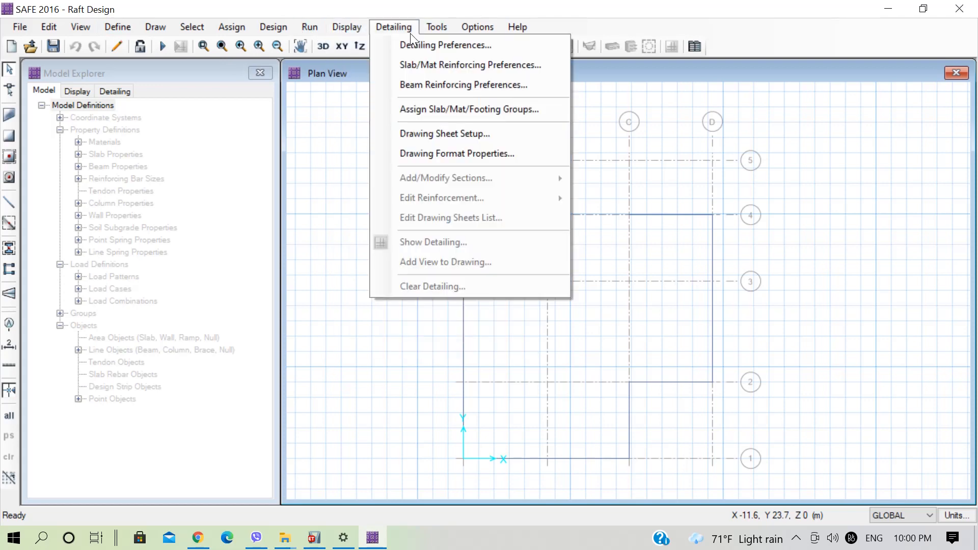
mouse_move(460, 30)
mouse_move(286, 28)
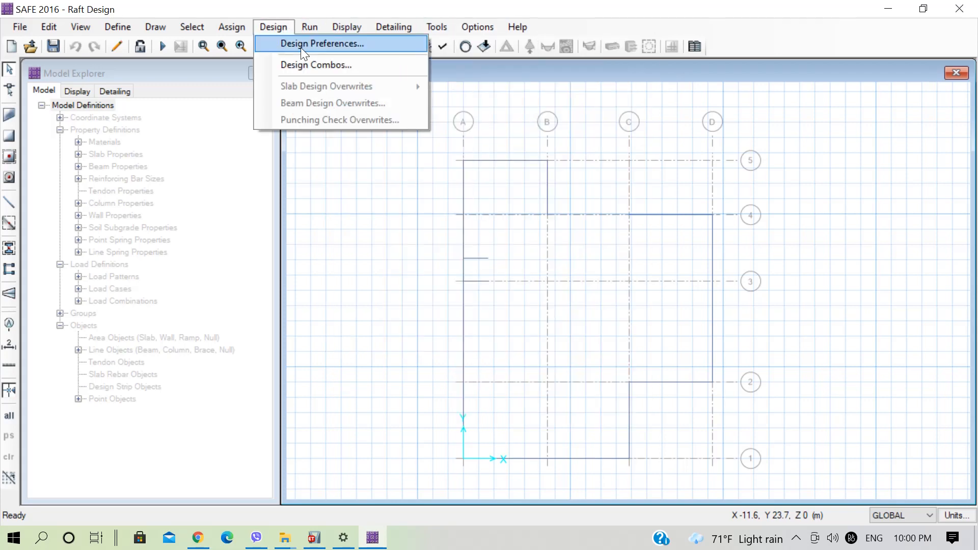
click(300, 45)
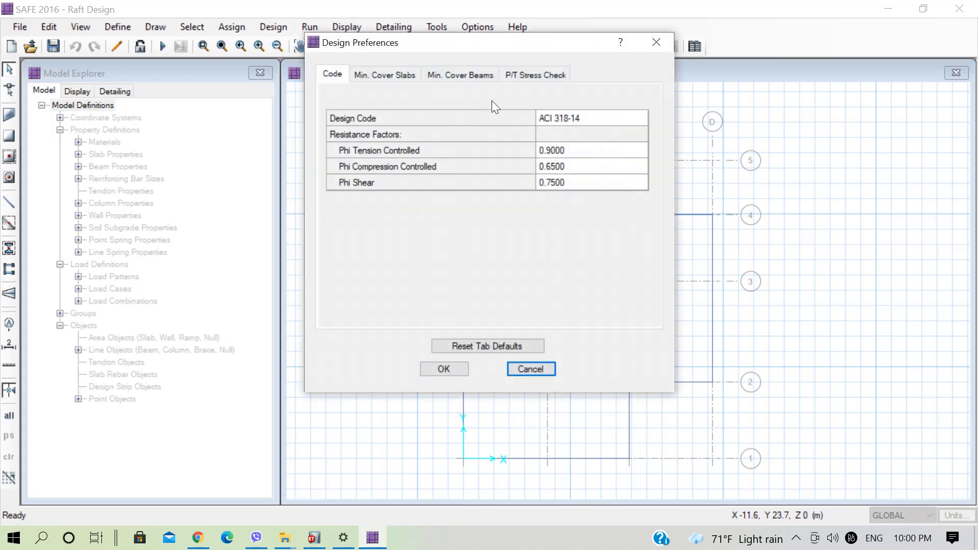
click(636, 117)
click(640, 120)
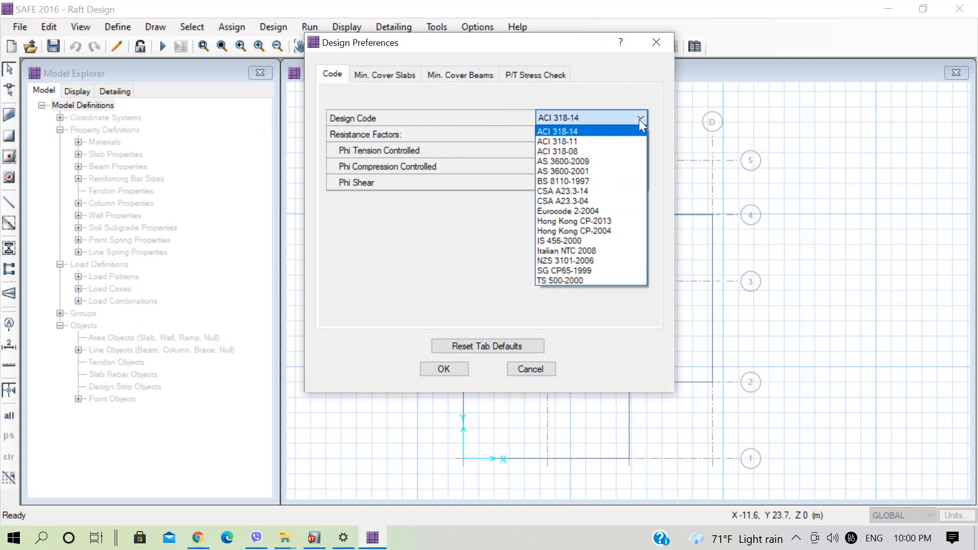
click(568, 239)
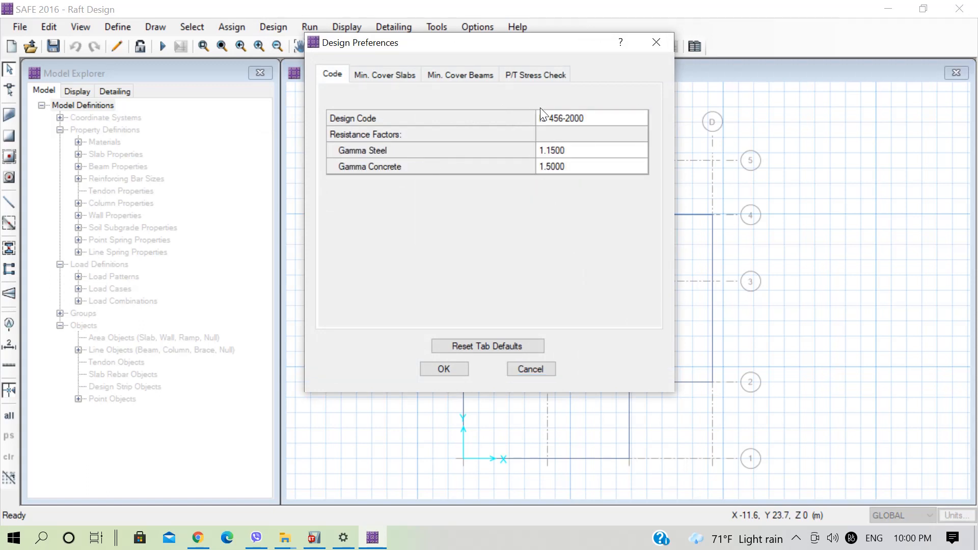
click(444, 369)
Try generating default design load combinations for the Strength, Service - Normal and Service - Long Term types, excluding Service - Initial.
click(108, 25)
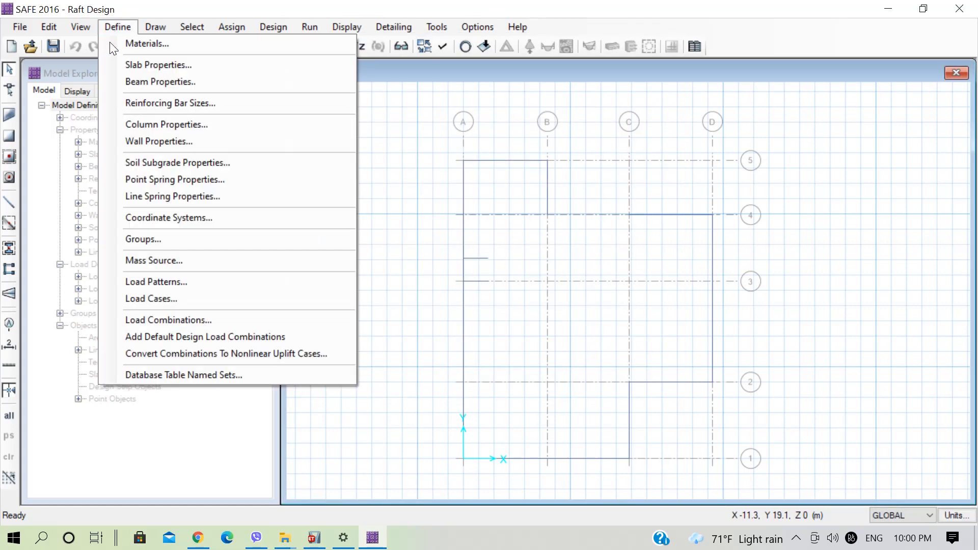
click(216, 320)
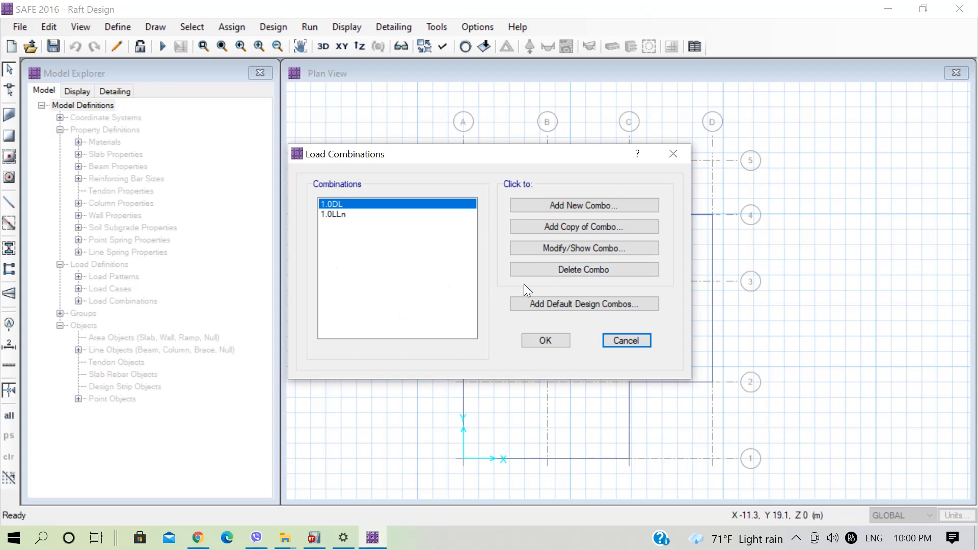
click(567, 302)
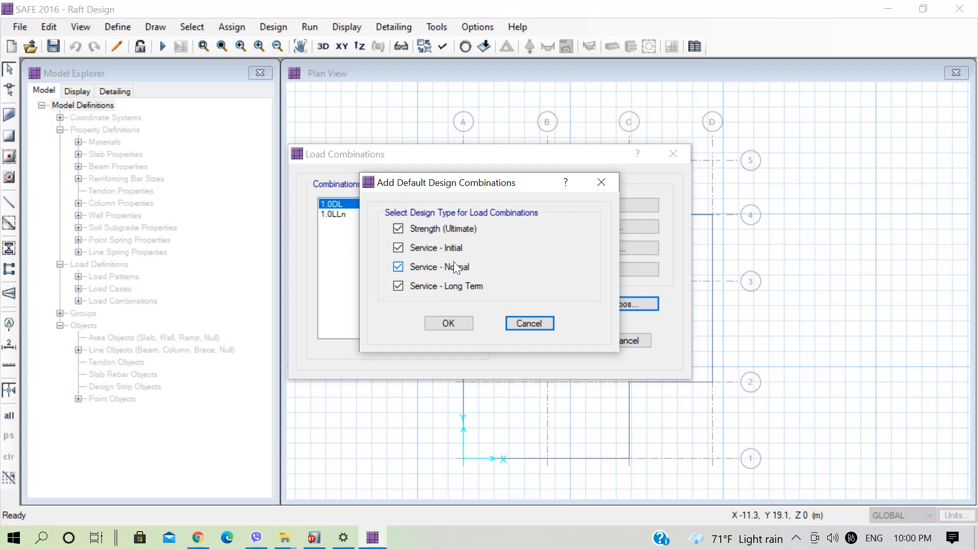
click(398, 248)
click(446, 323)
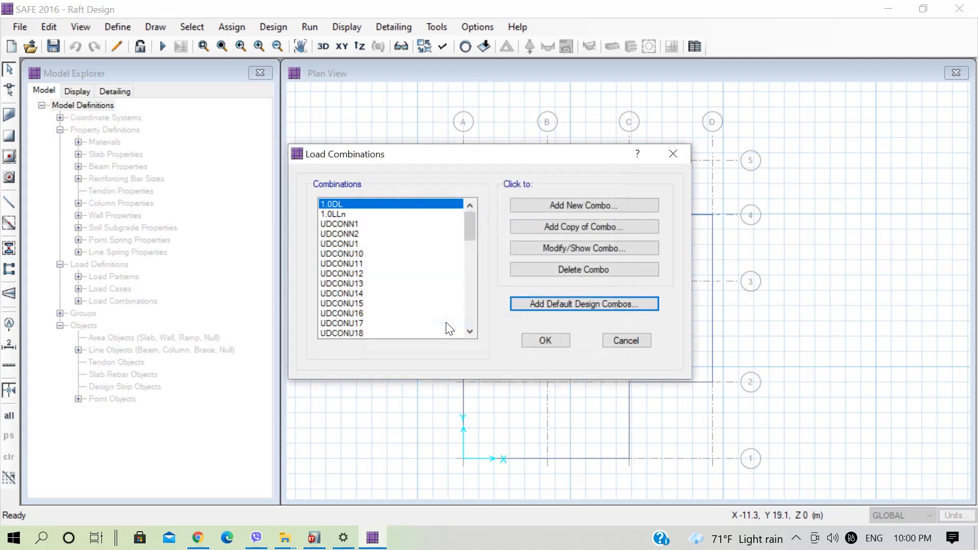
Look through the generated default combinations and discard them by leaving the load combination definitions without saving.
drag(464, 228, 475, 197)
drag(362, 221, 378, 325)
click(363, 218)
click(365, 224)
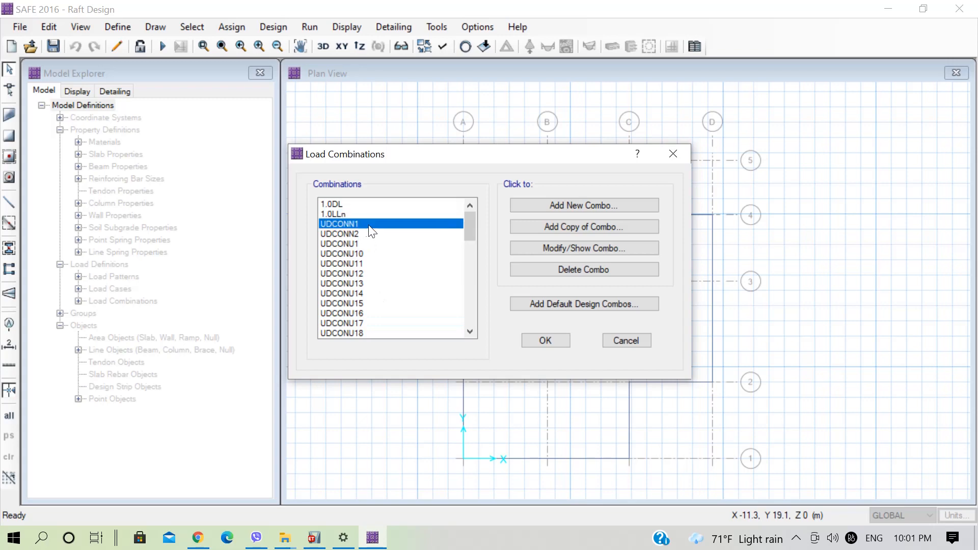
drag(469, 227, 388, 333)
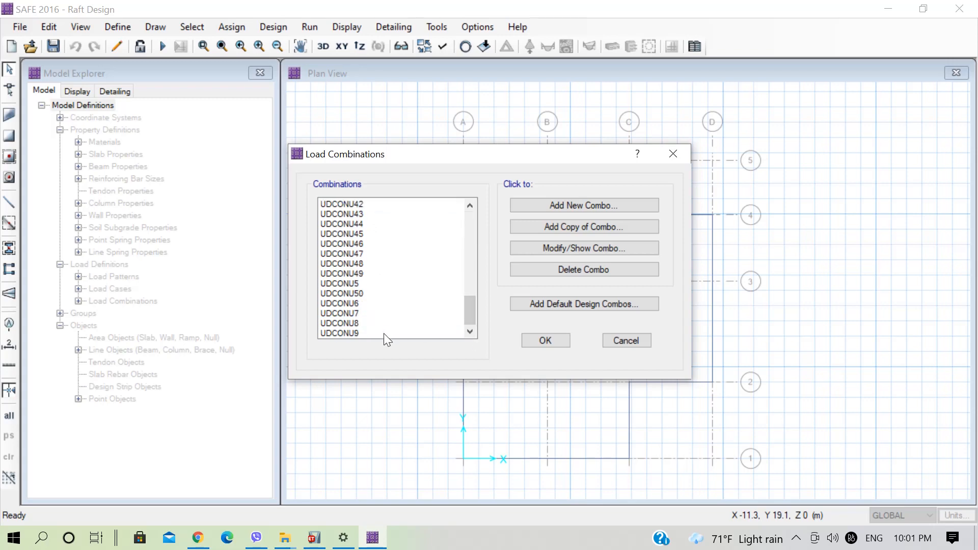
click(390, 332)
click(626, 340)
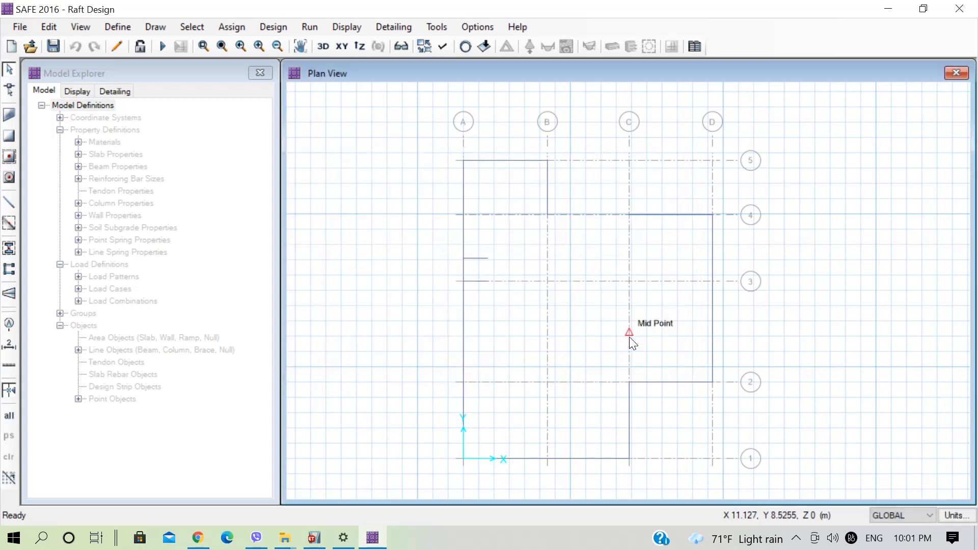
Add a new load combination named Strength.
click(123, 27)
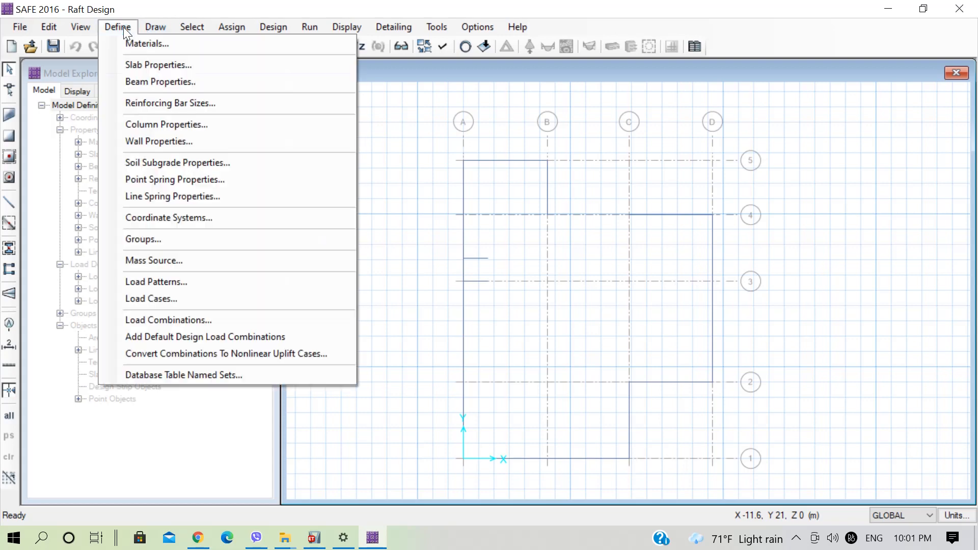
click(184, 320)
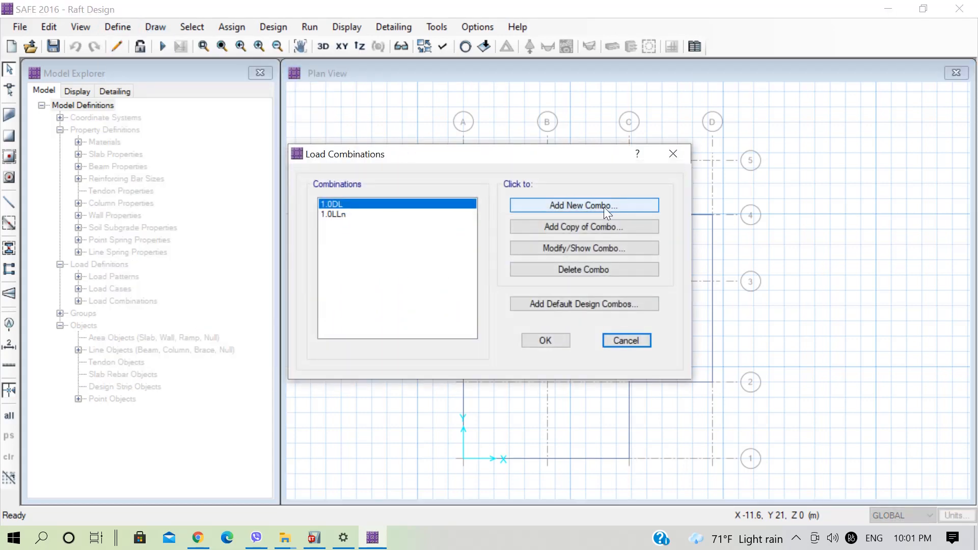
click(604, 206)
drag(529, 98, 470, 91)
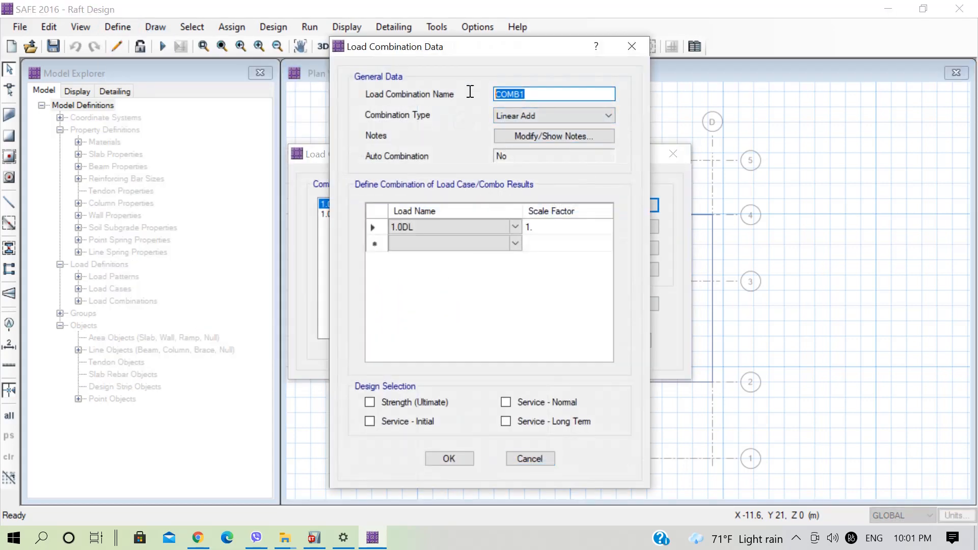
text(Strength)
Add 1.0LLn as the second load of the Strength combination, below 1.0DL.
click(514, 227)
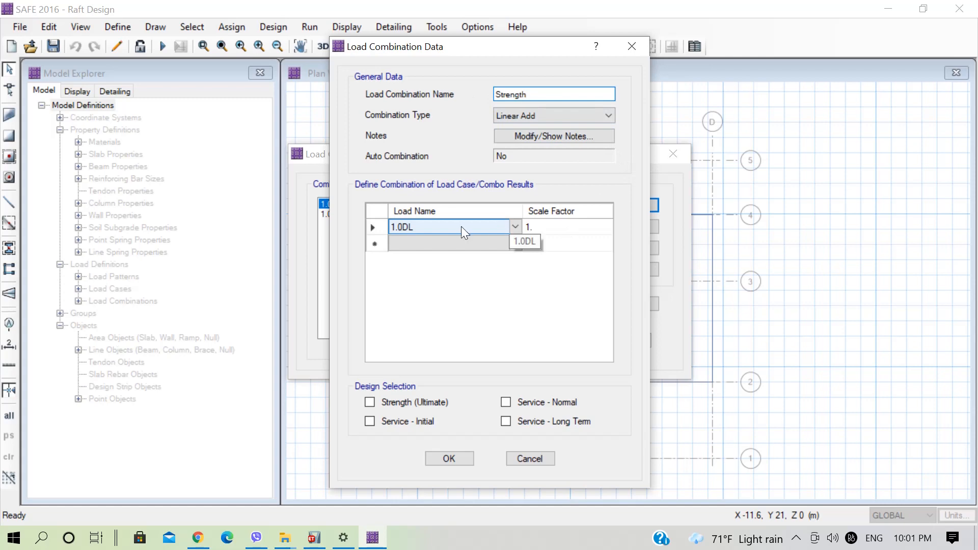
click(517, 249)
click(515, 243)
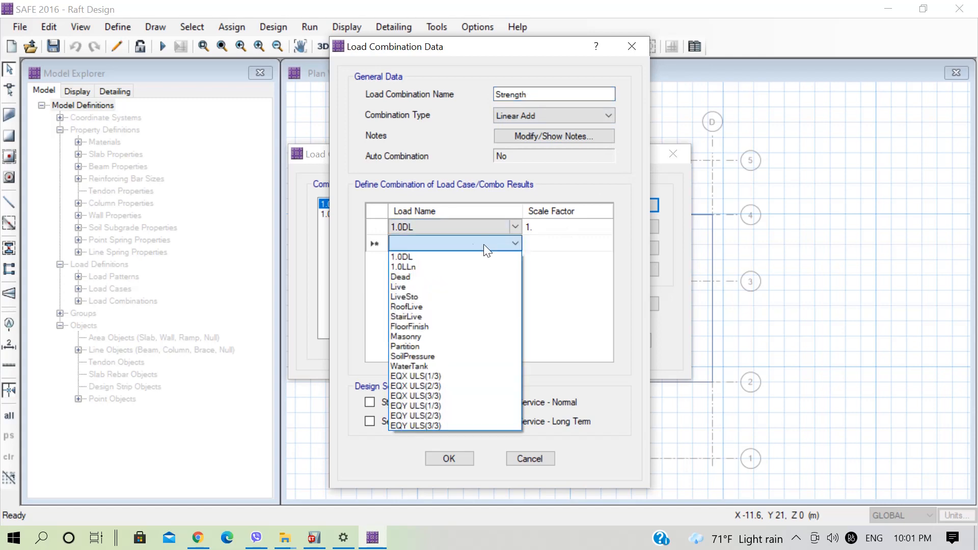
click(415, 267)
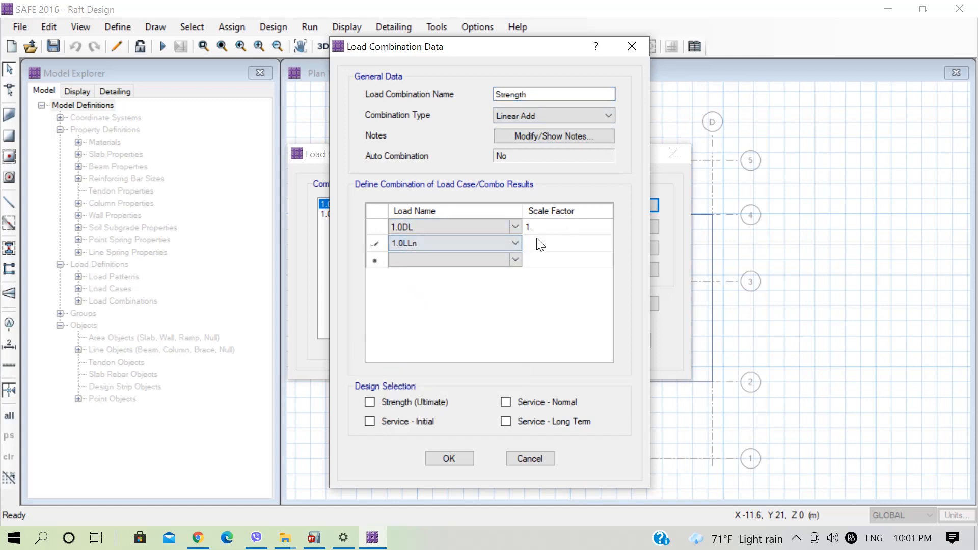
click(536, 242)
Set the scale factor of 1.0DL to 1.5 in the Strength combination.
click(539, 227)
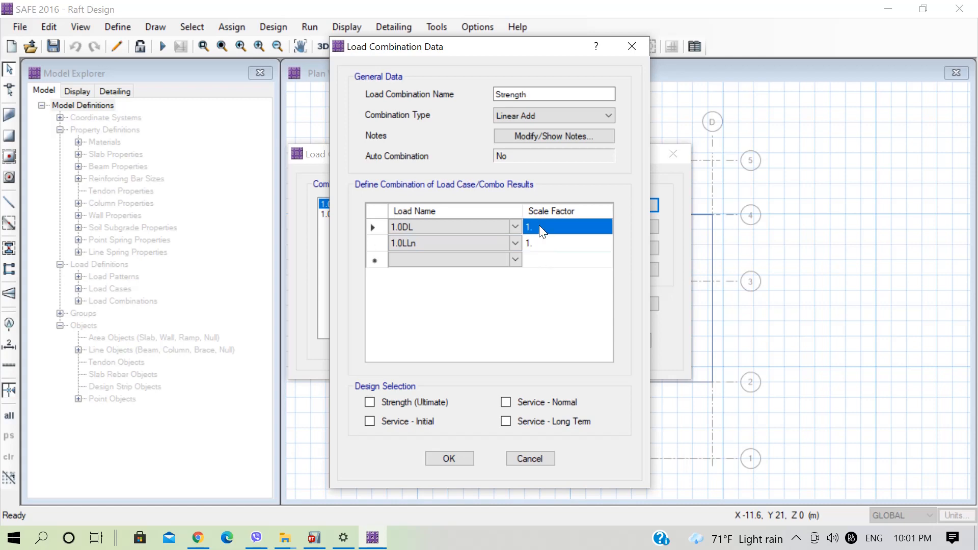
click(539, 227)
text(5)
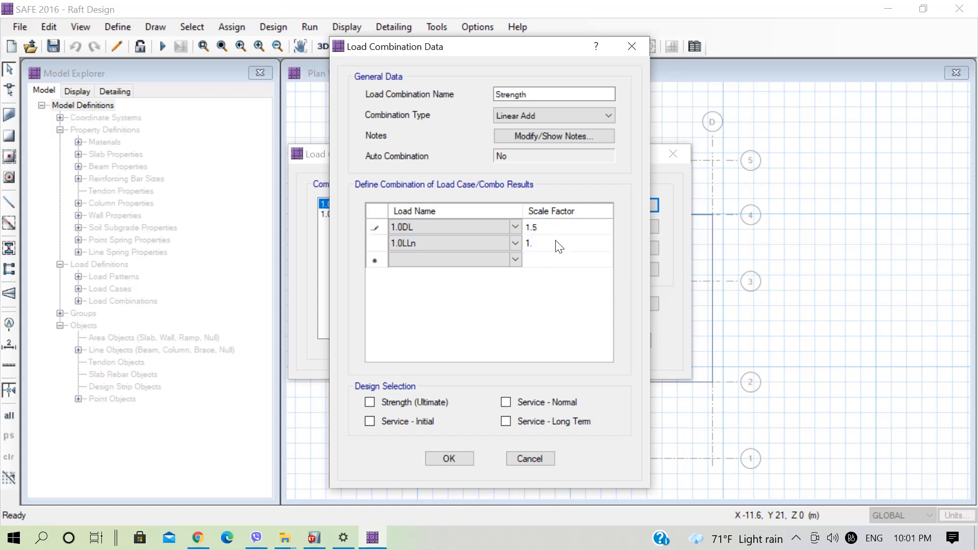
Set the scale factor of 1.0LLn to 1.5 in the Strength combination.
click(555, 240)
click(555, 240)
text(5)
Add LiveSto with scale factor 1.5 to the Strength combination and save it as a Strength (Ultimate) design combination.
click(509, 259)
click(513, 260)
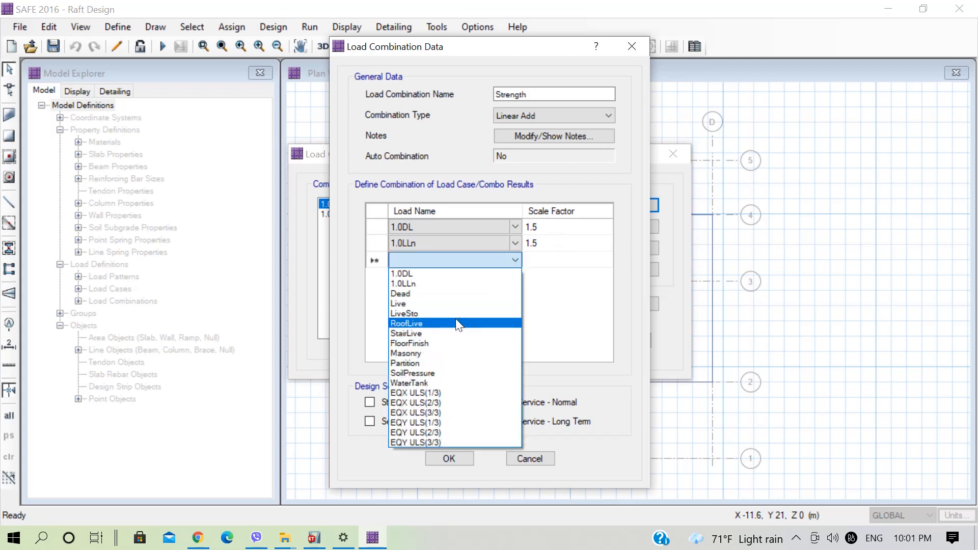
click(448, 314)
click(534, 259)
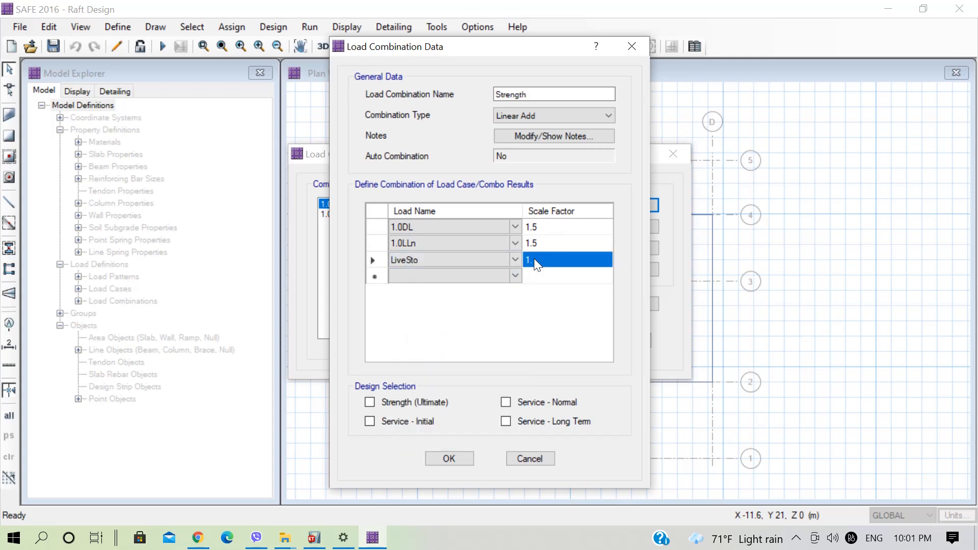
click(534, 259)
text(5)
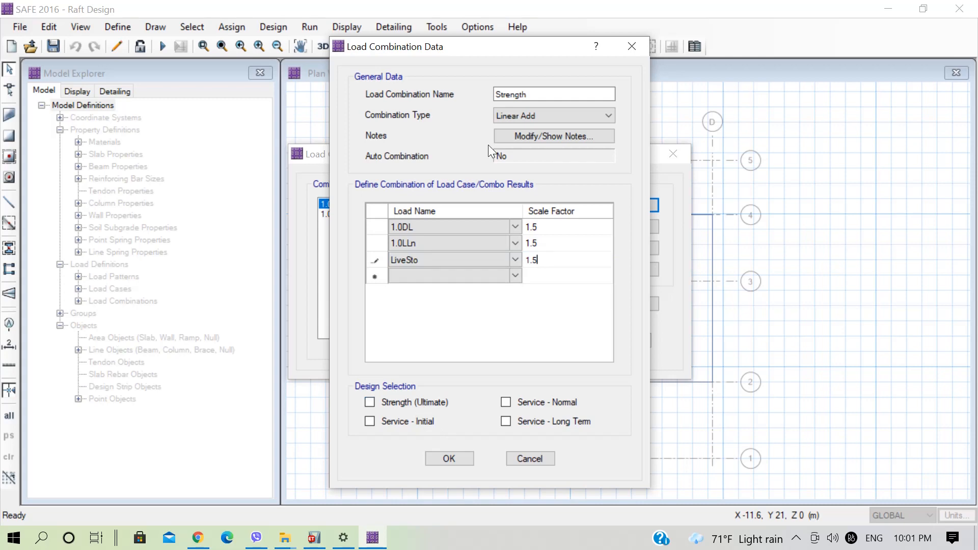
click(412, 402)
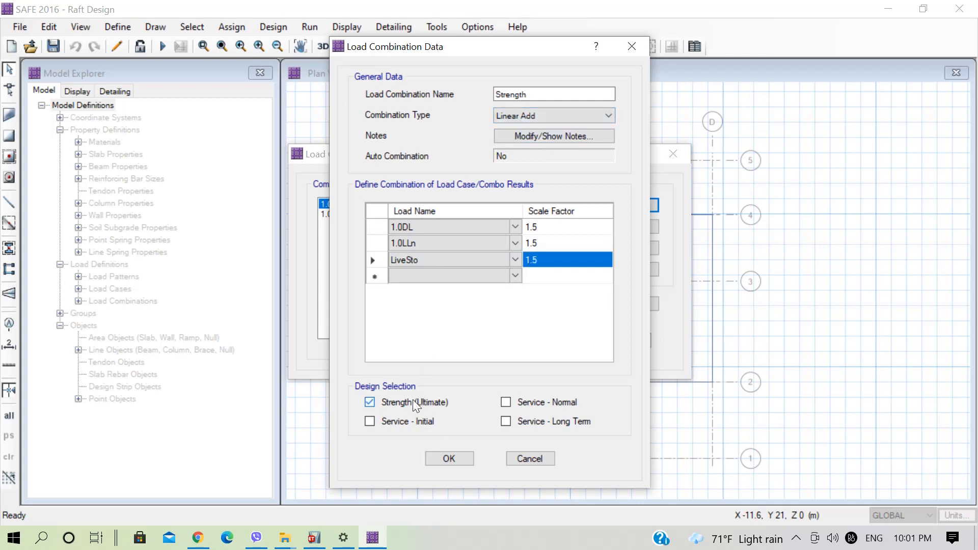
click(449, 458)
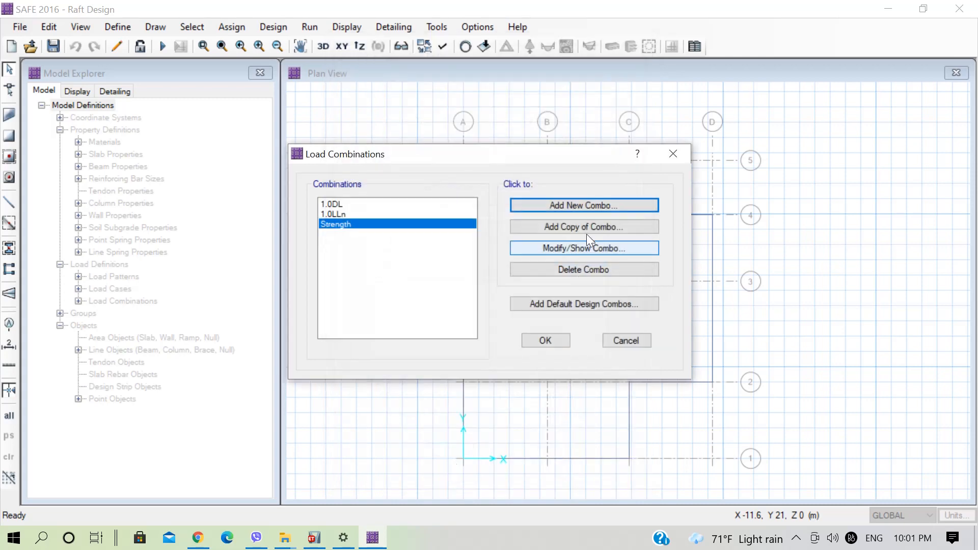
Add a new load combination named Service, with 1.0LLn at scale factor 1 below 1.0DL.
click(583, 204)
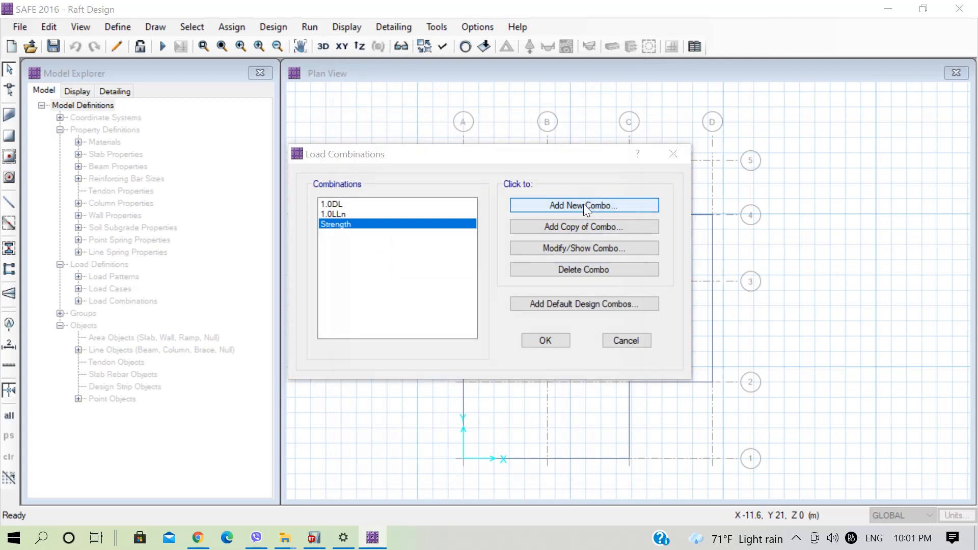
text(Service)
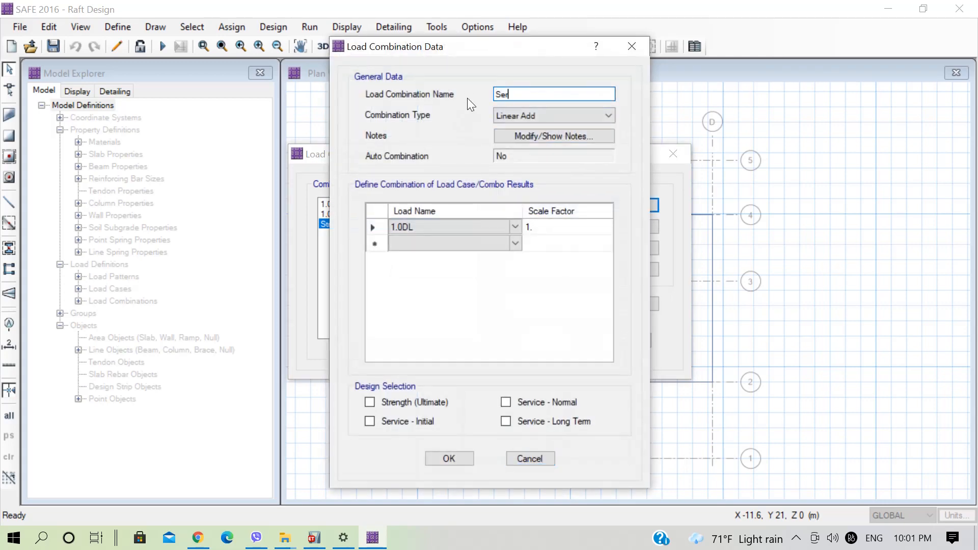
click(530, 242)
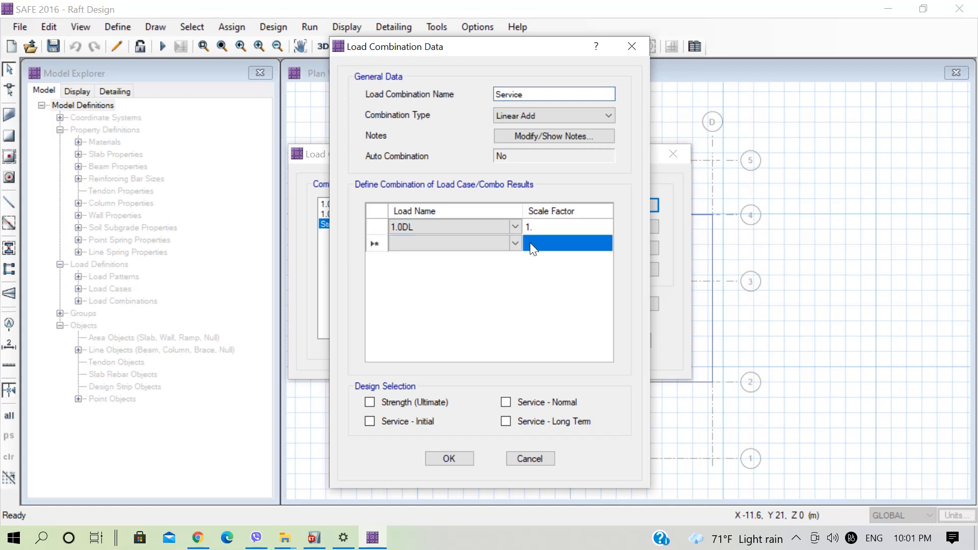
text(1)
click(517, 243)
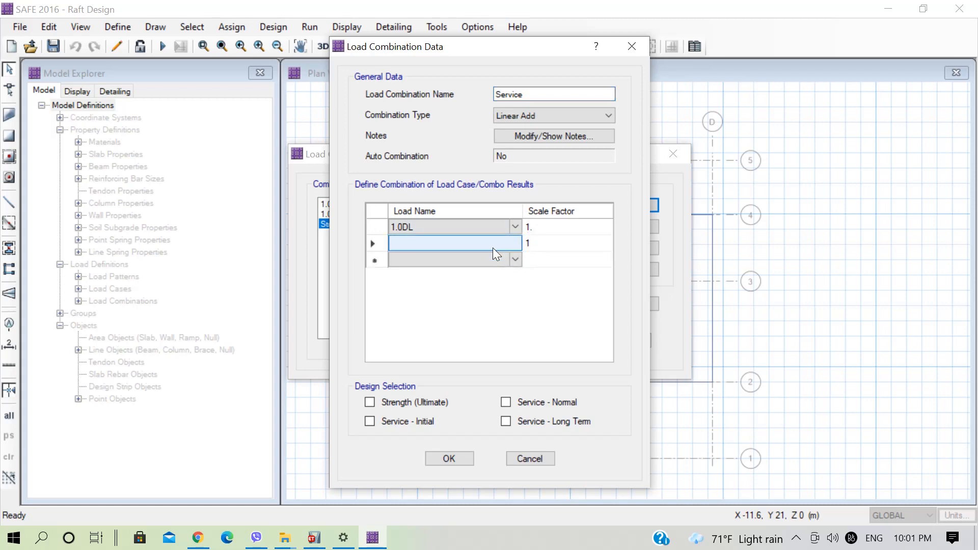
click(515, 241)
click(433, 261)
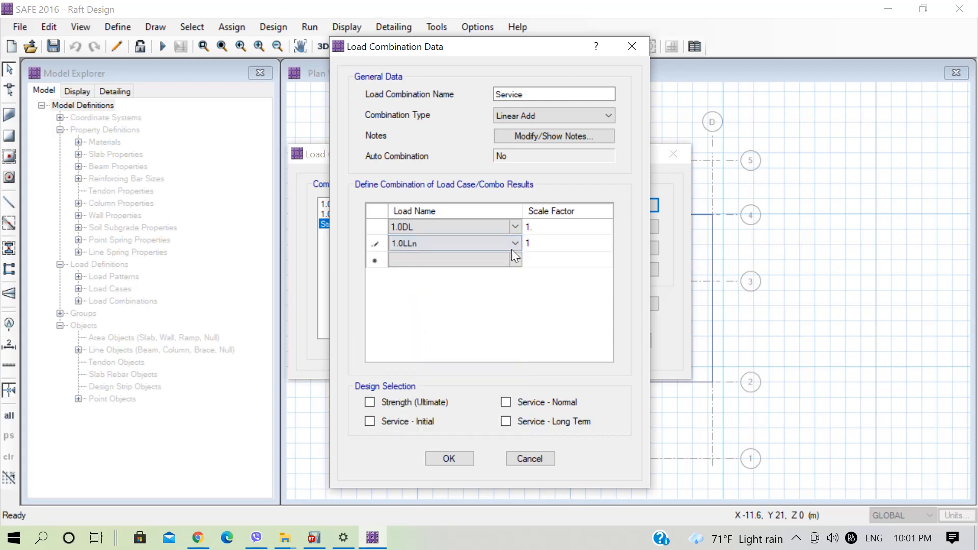
Add LiveSto with scale factor 1 to the Service combination, select it for Service - Normal design, and save the combination definitions.
click(535, 248)
click(537, 255)
text(1)
click(509, 260)
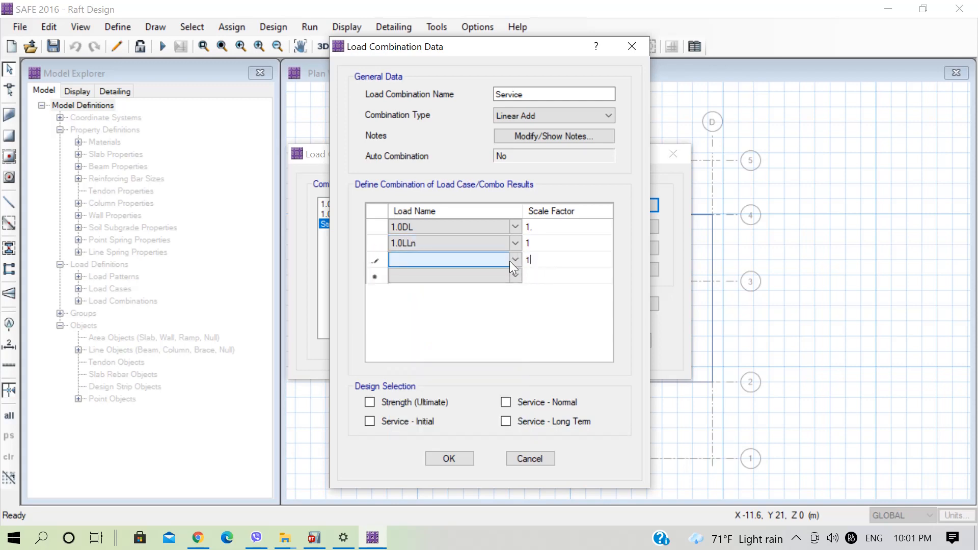
click(516, 261)
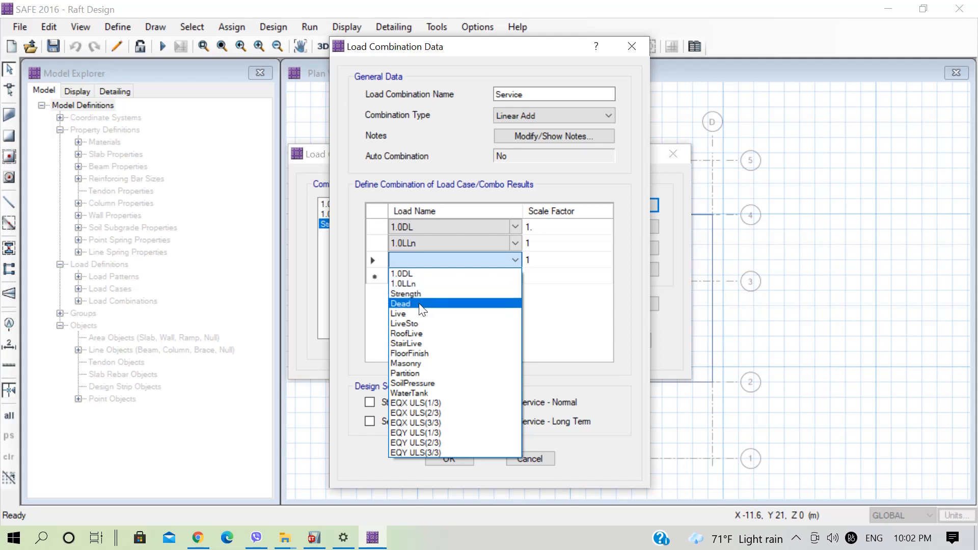
click(418, 323)
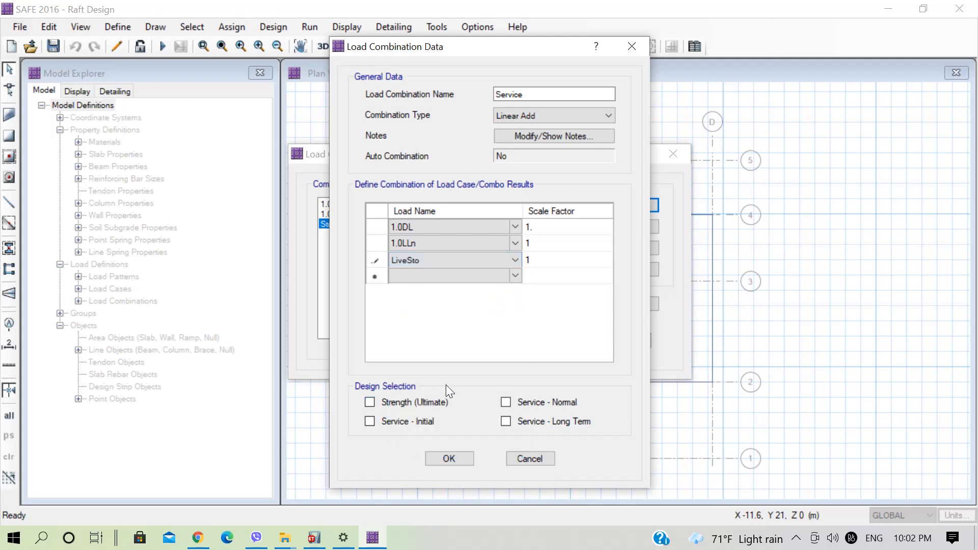
click(509, 402)
click(449, 458)
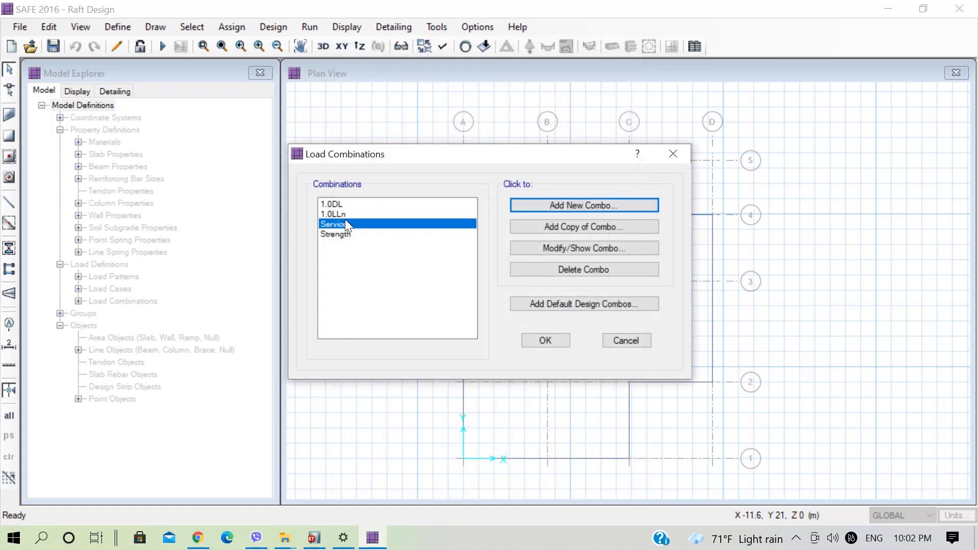
click(544, 341)
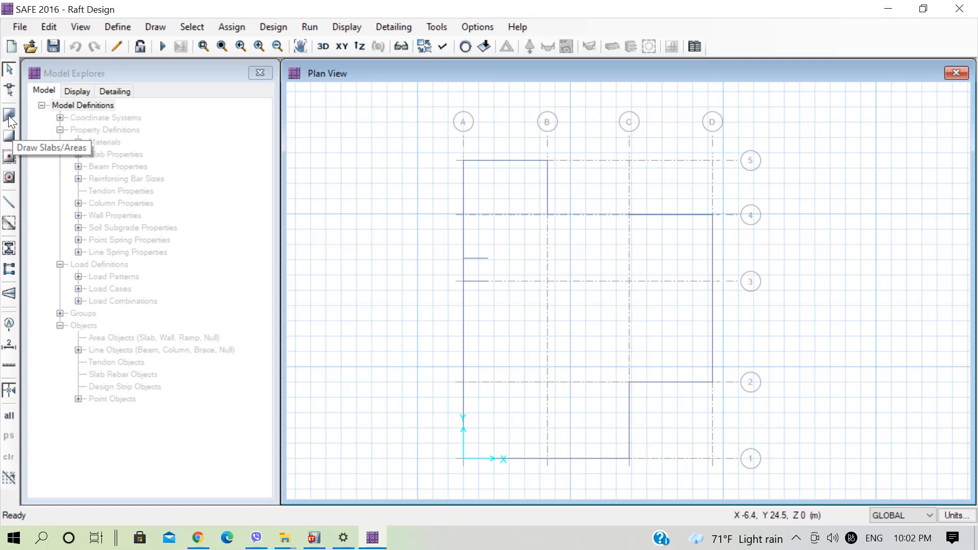
Draw the raft as a straight-edged MAT700 slab through grid points A5, B5, B4, D4, D2, C2, C1 and A1.
click(156, 27)
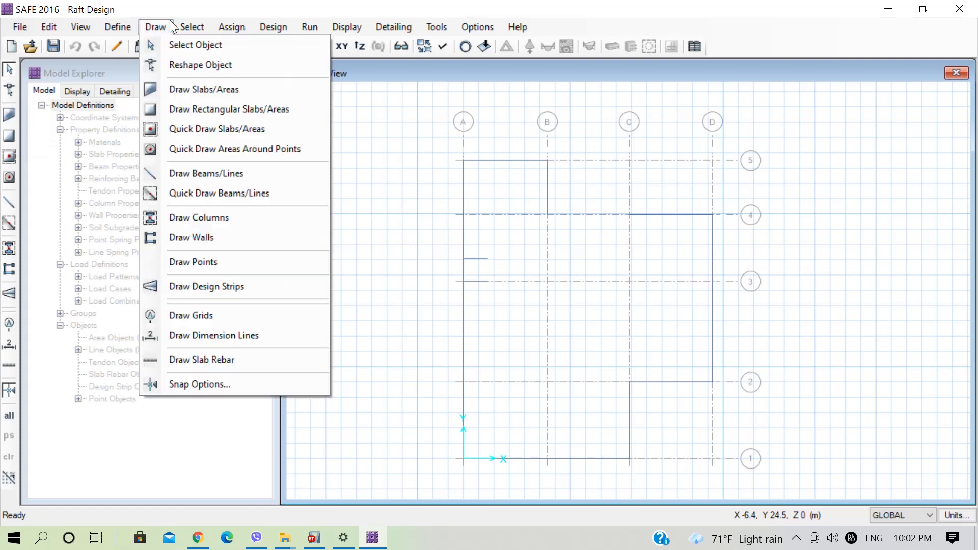
click(197, 102)
click(155, 27)
click(171, 90)
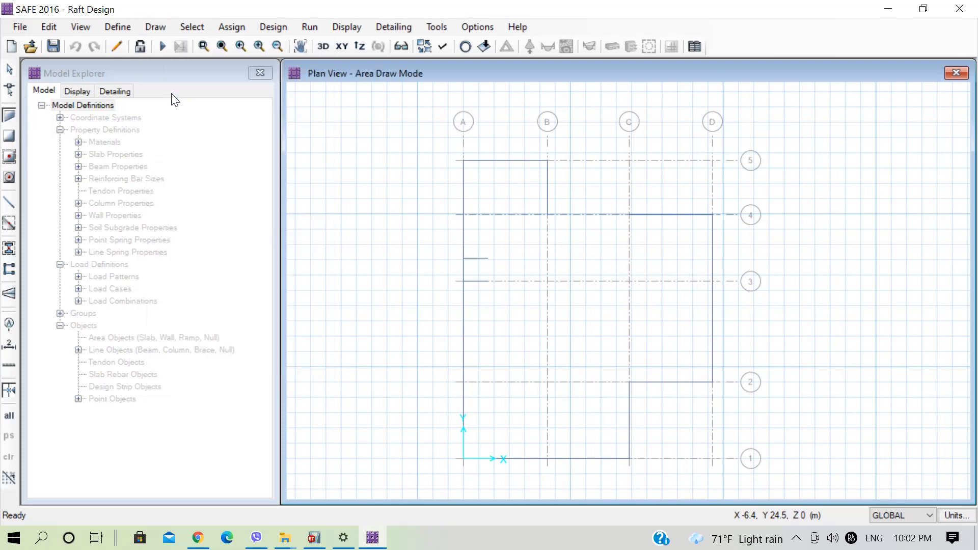
drag(770, 97, 167, 112)
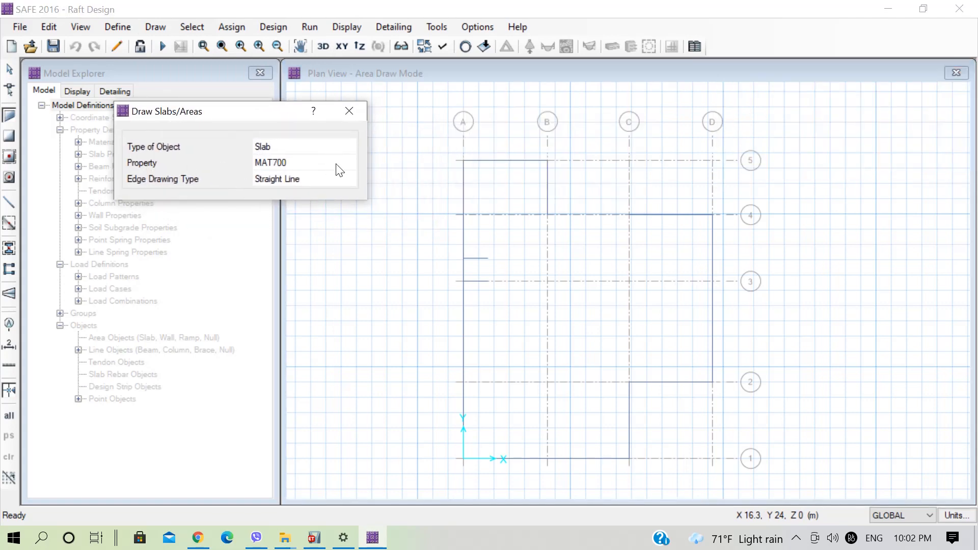
click(463, 160)
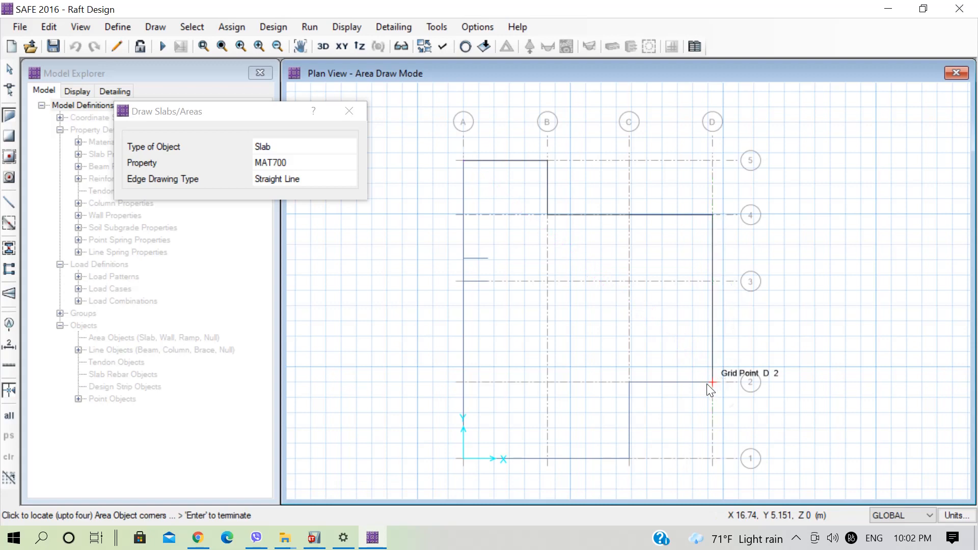
click(629, 458)
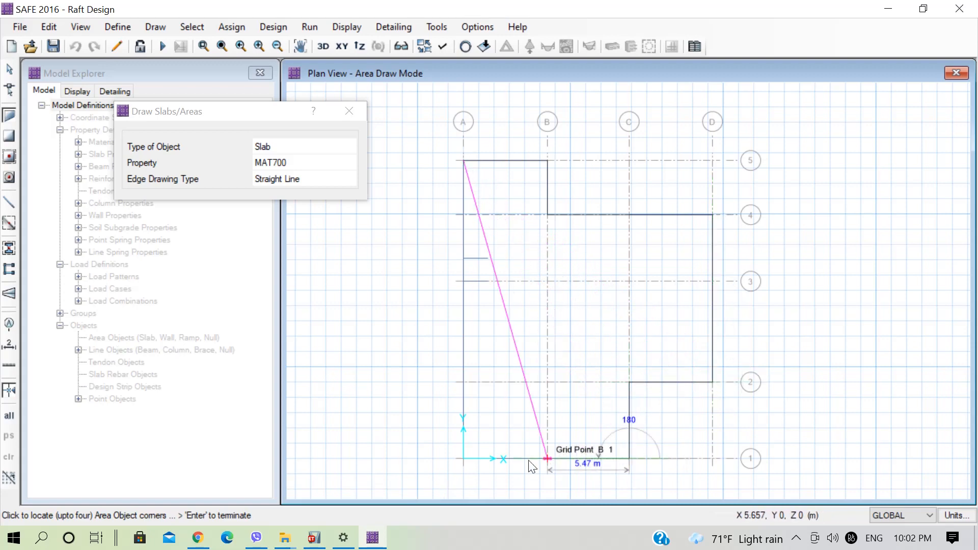
click(464, 458)
key(Return)
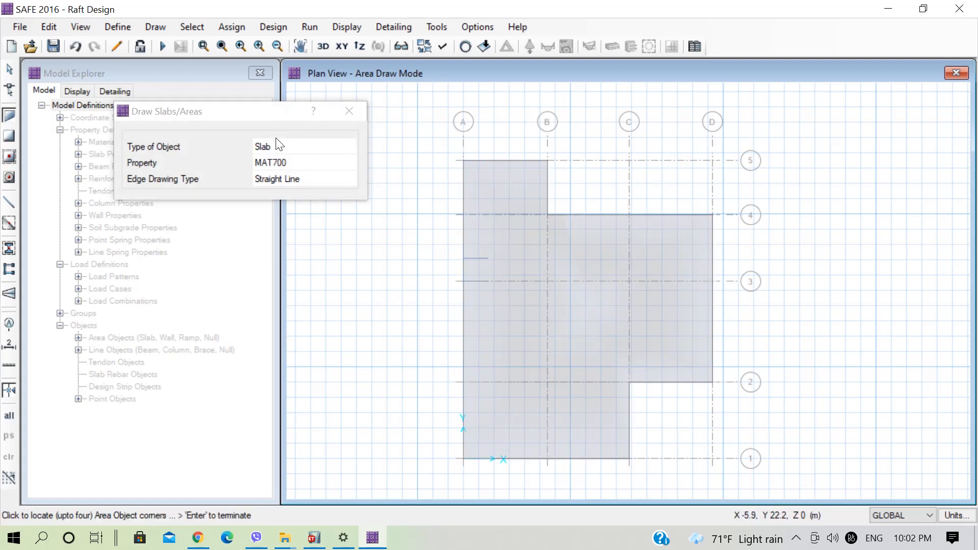
Change the property for drawing slabs to Stiff700, keeping the object type as Slab.
click(301, 147)
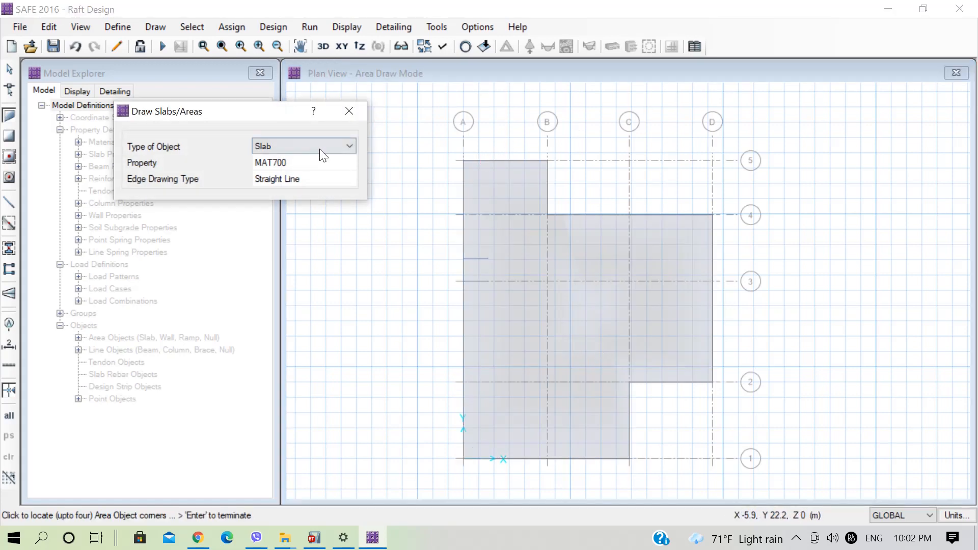
click(349, 146)
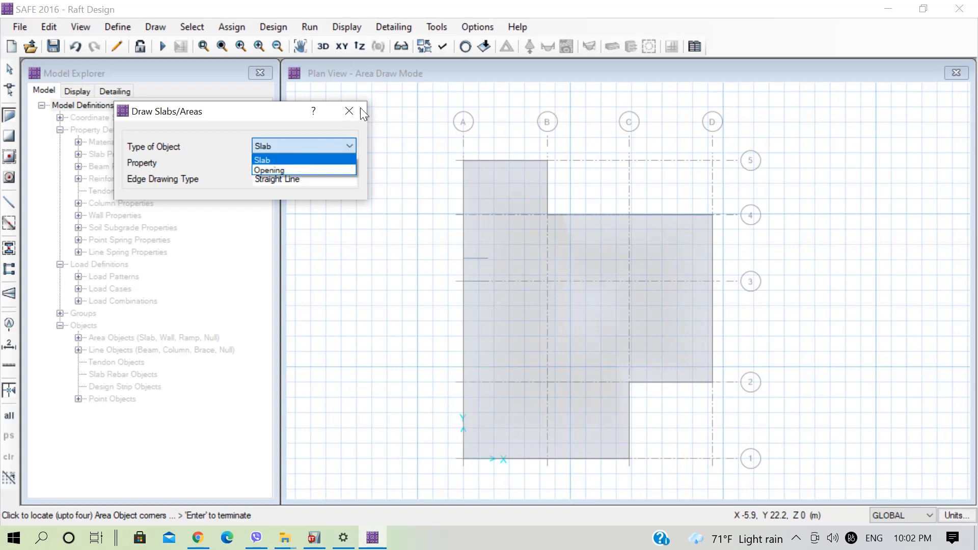
click(354, 110)
click(345, 162)
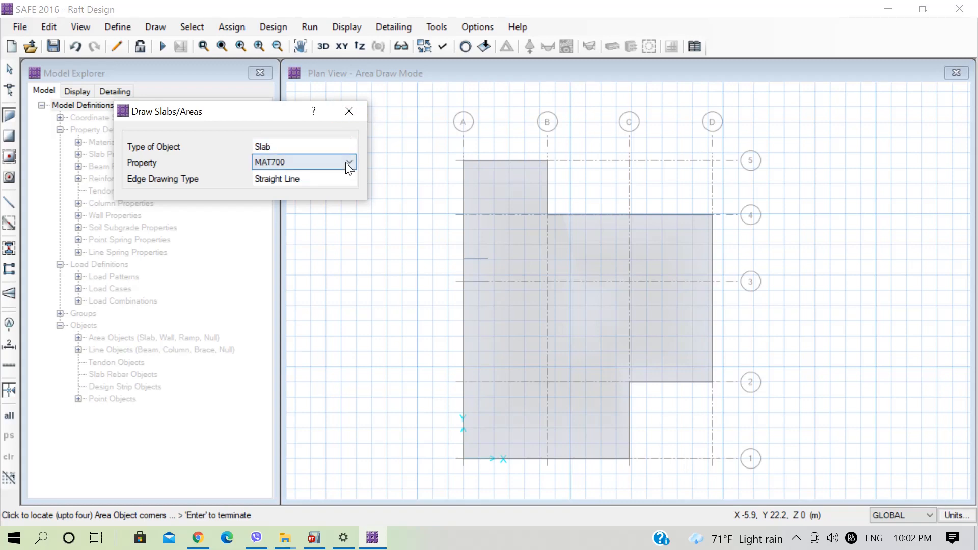
click(345, 162)
click(277, 192)
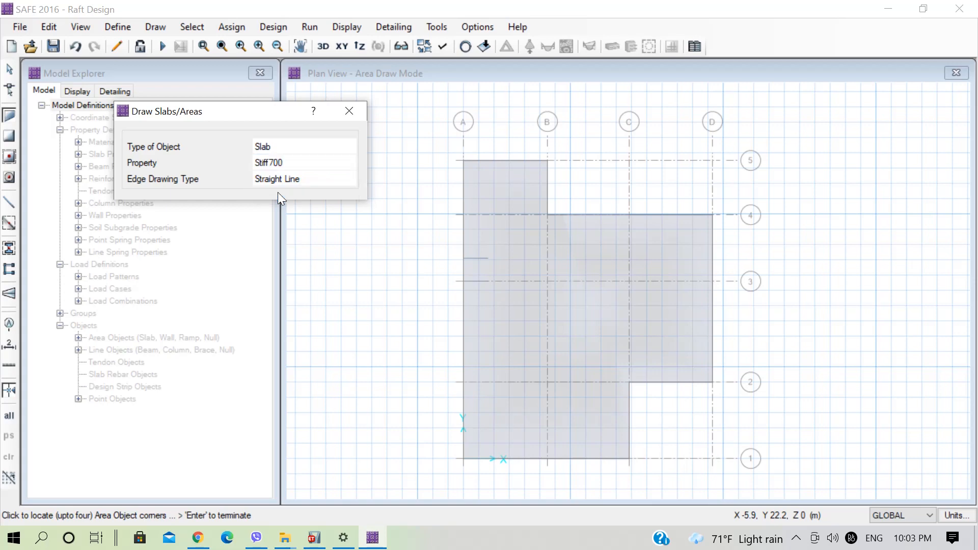
click(351, 112)
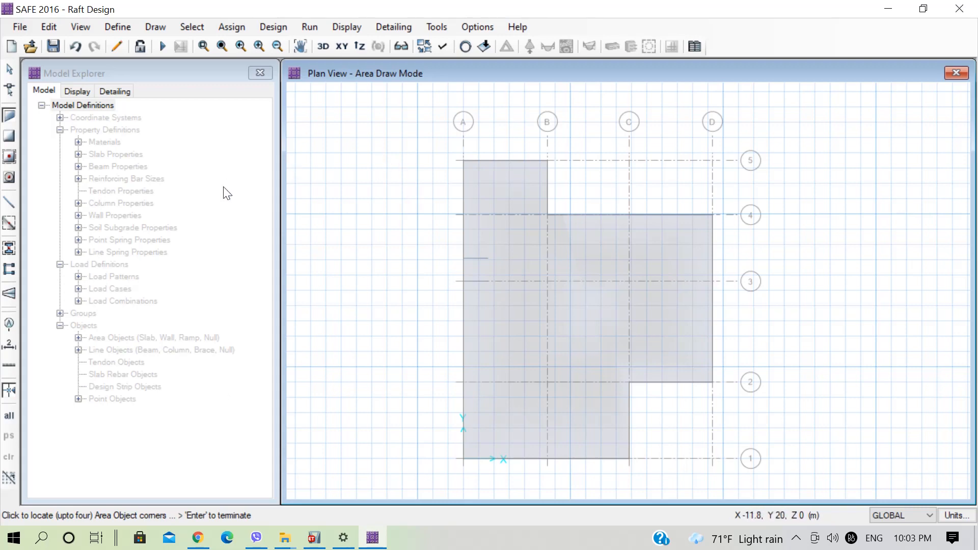
Set up Quick Draw Areas Around Points for rectangular Stiff700 slabs with X and Y dimensions of 0.6 m.
click(9, 178)
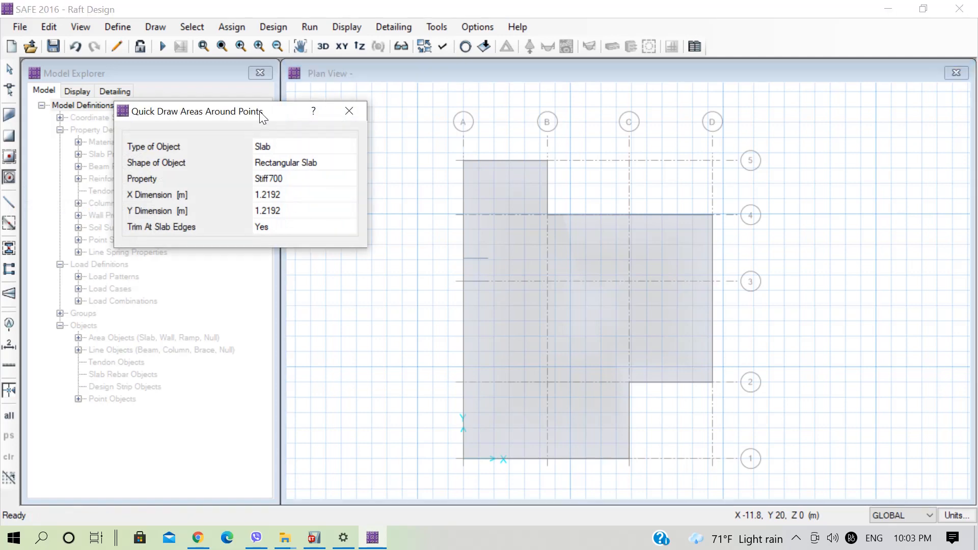
drag(261, 116, 228, 110)
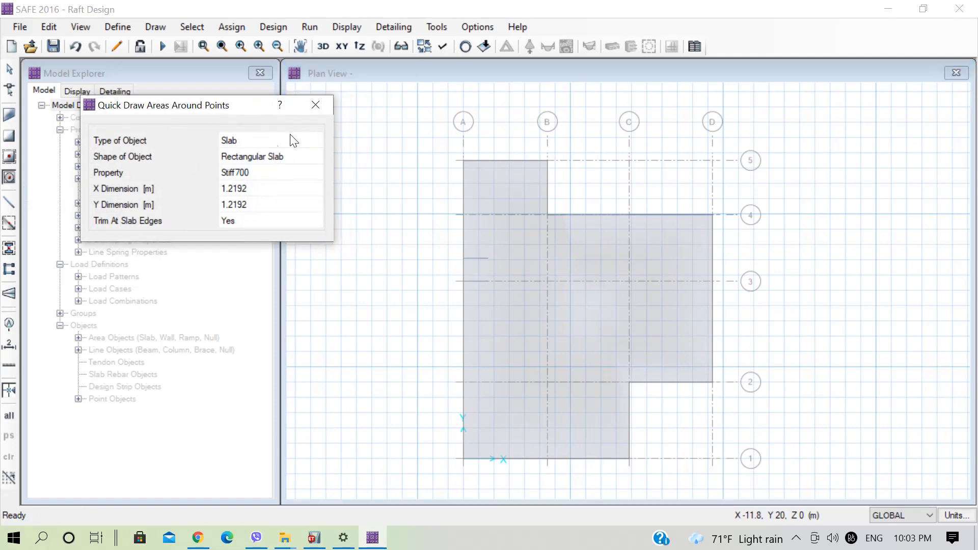
click(306, 139)
click(316, 140)
click(288, 154)
click(249, 190)
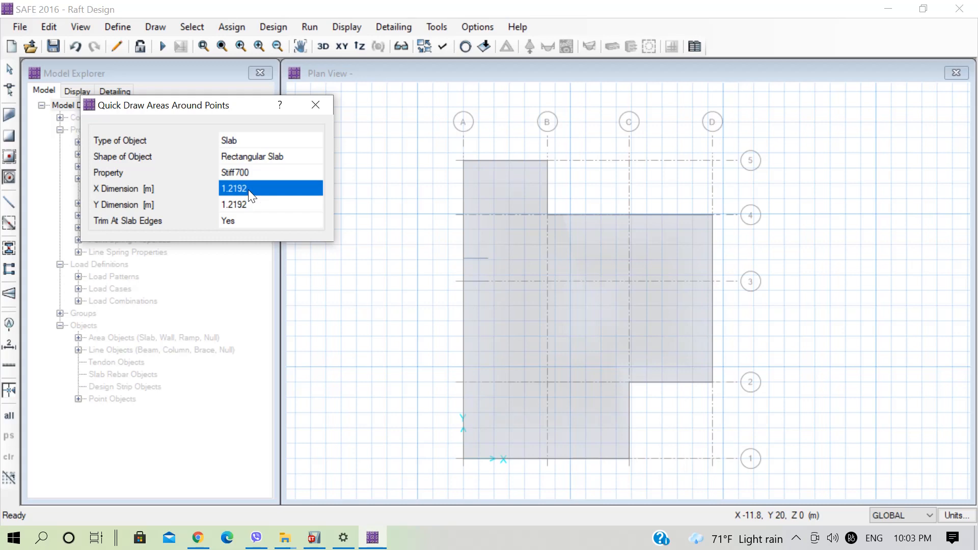
text(0.6)
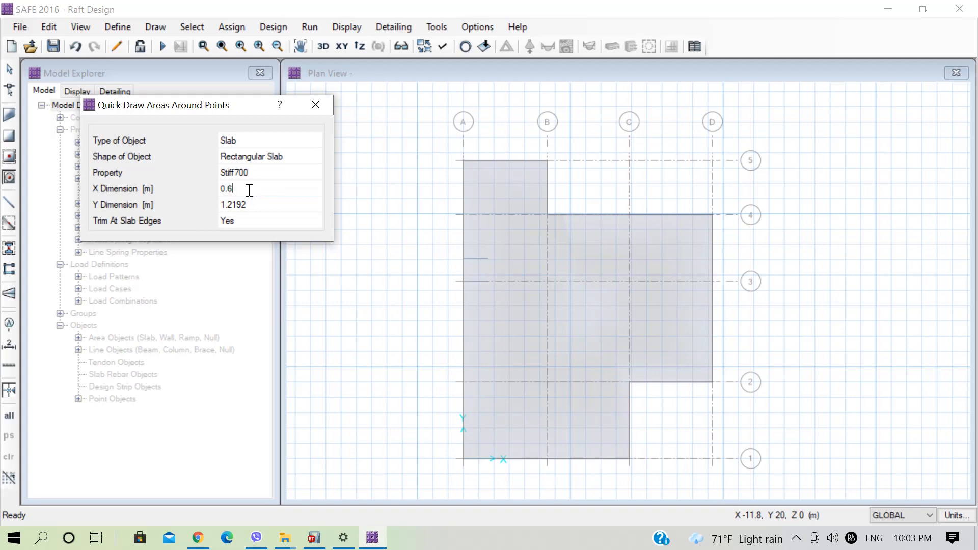
click(255, 209)
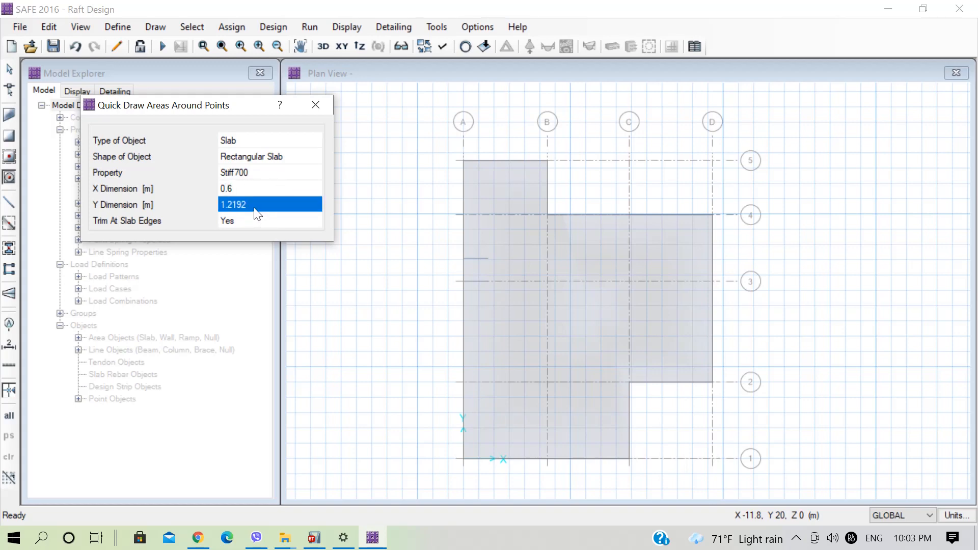
text(0.6)
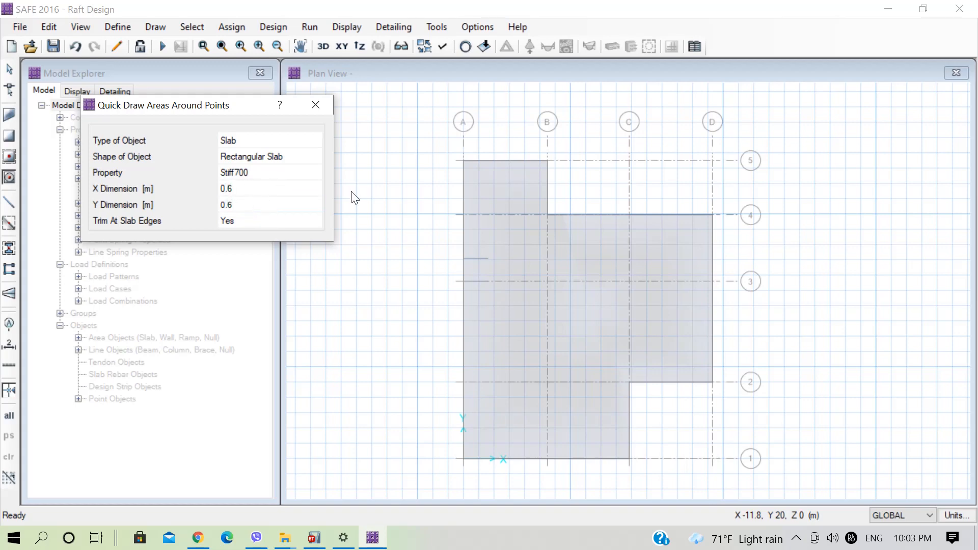
Place 0.6 m square Stiff700 areas at A5 and B5, then at grid points A to D along grid lines 4 and 3.
click(462, 161)
click(547, 160)
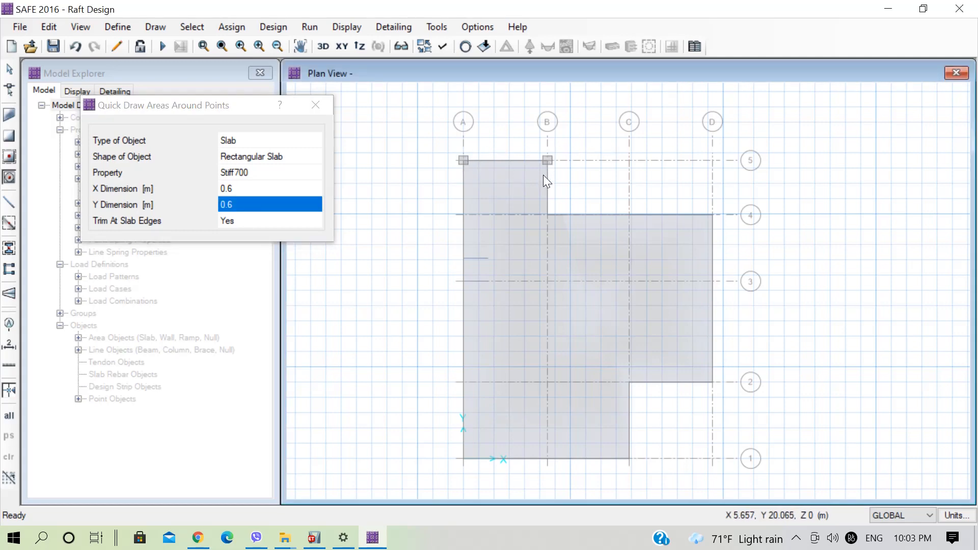
click(463, 214)
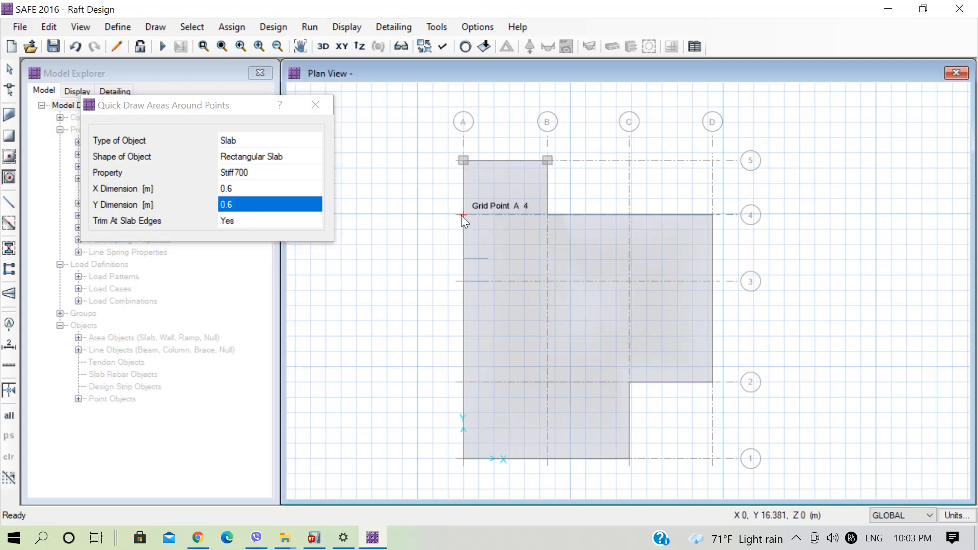
click(547, 214)
click(629, 214)
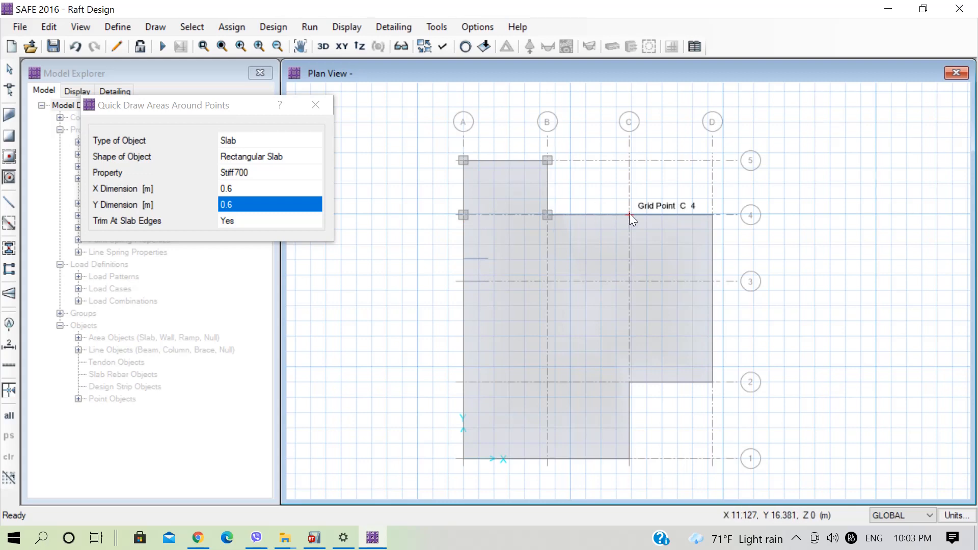
click(711, 215)
click(463, 281)
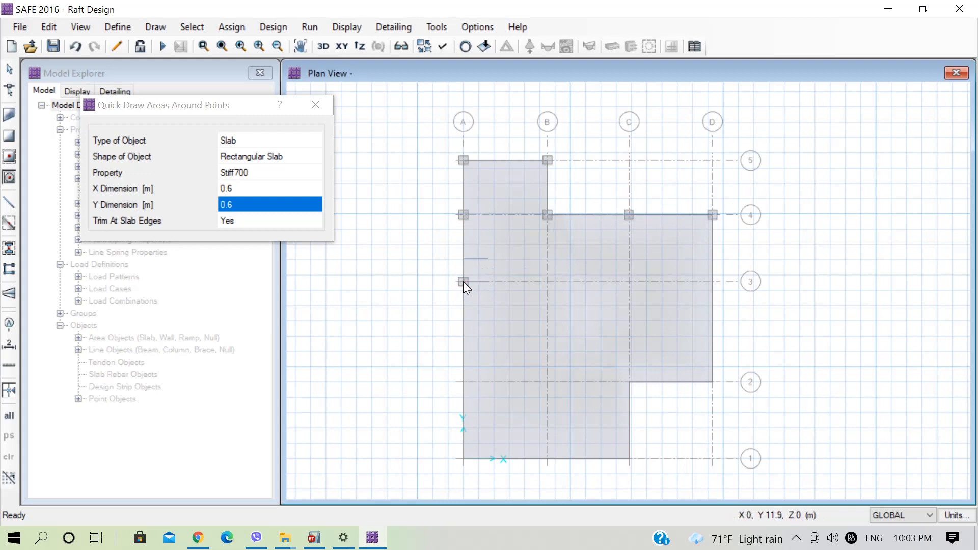
click(548, 281)
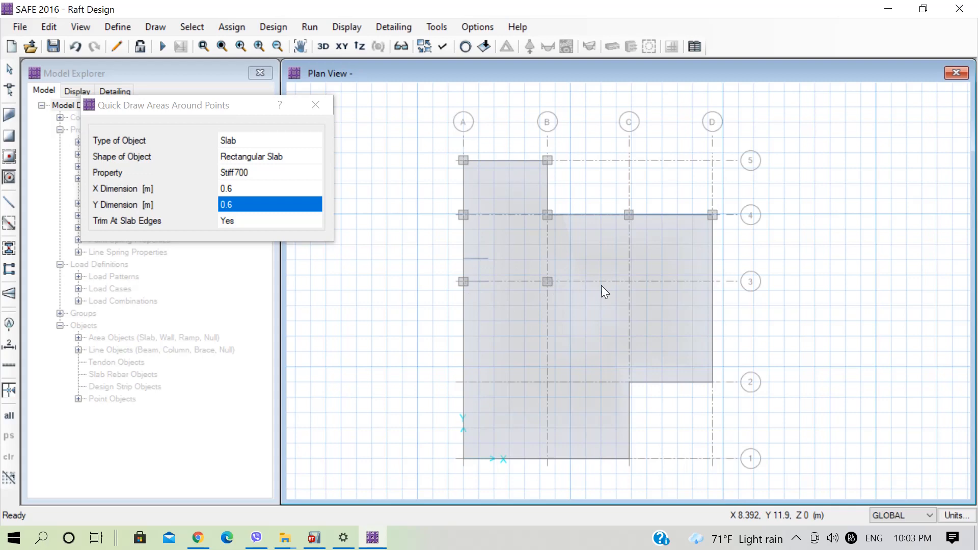
click(628, 281)
click(712, 281)
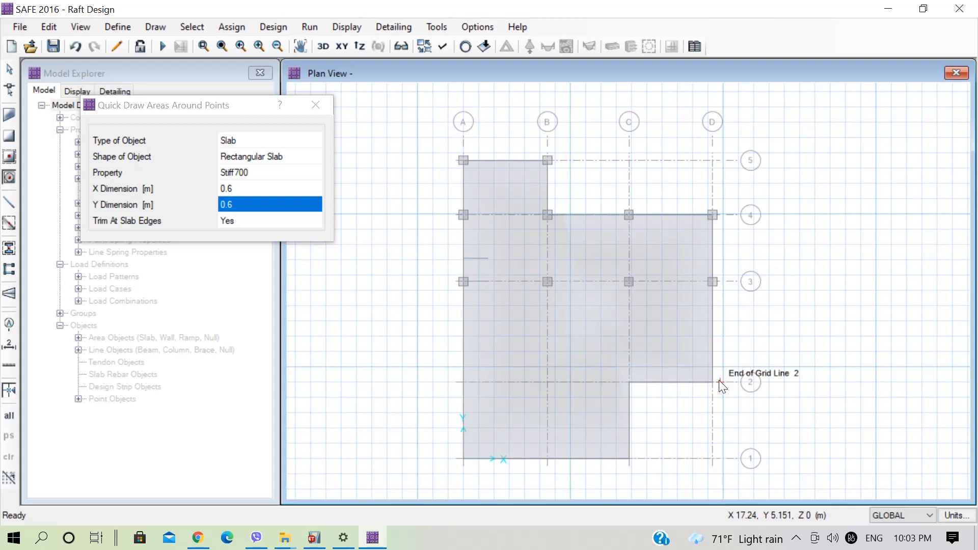
Place Stiff700 areas at grid points D2, C2, B2, A2, A1, B1 and C1, and finish drawing areas around points.
click(712, 382)
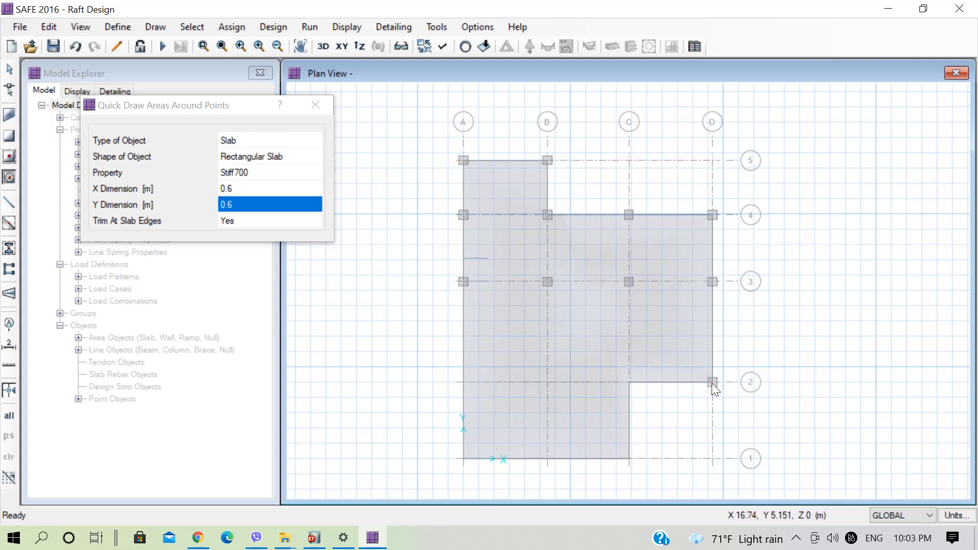
click(628, 382)
click(547, 382)
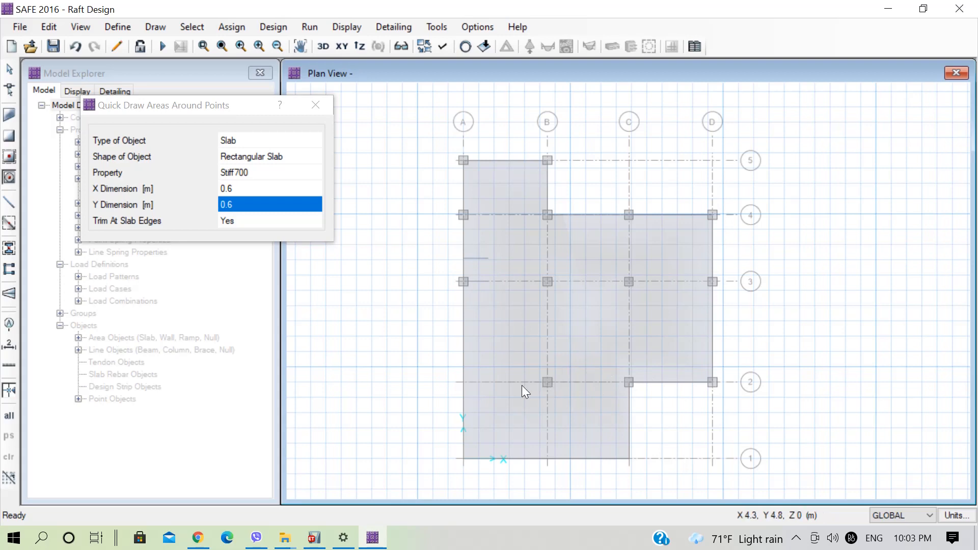
click(464, 383)
click(464, 460)
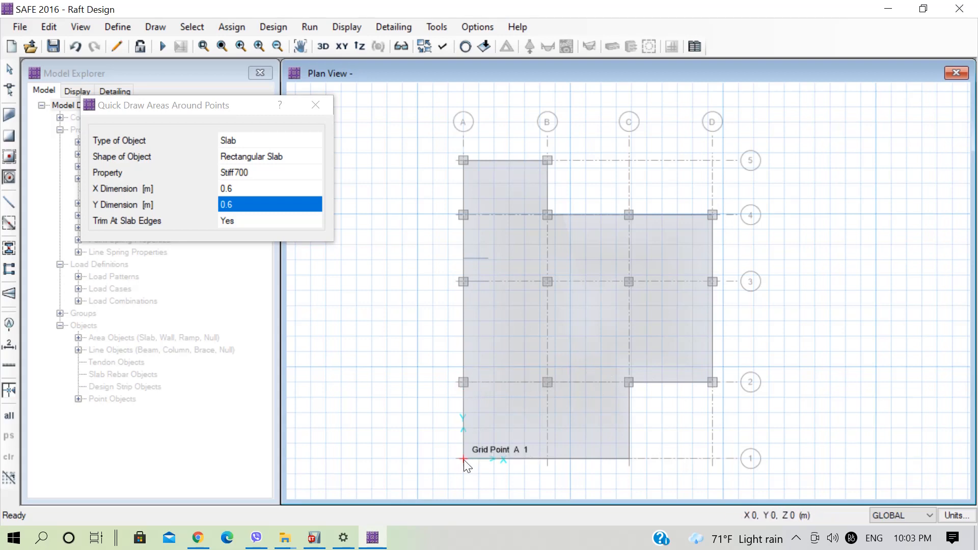
click(547, 459)
click(629, 459)
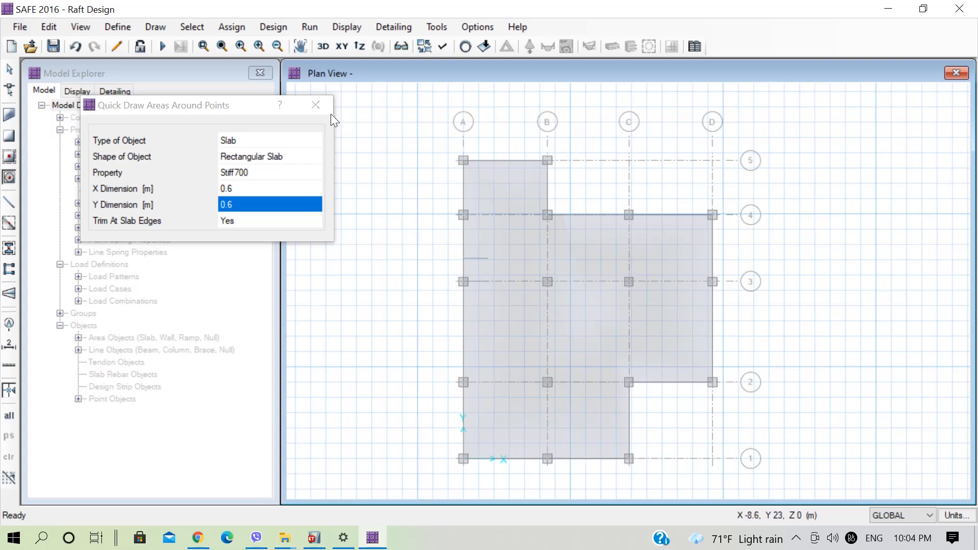
click(316, 106)
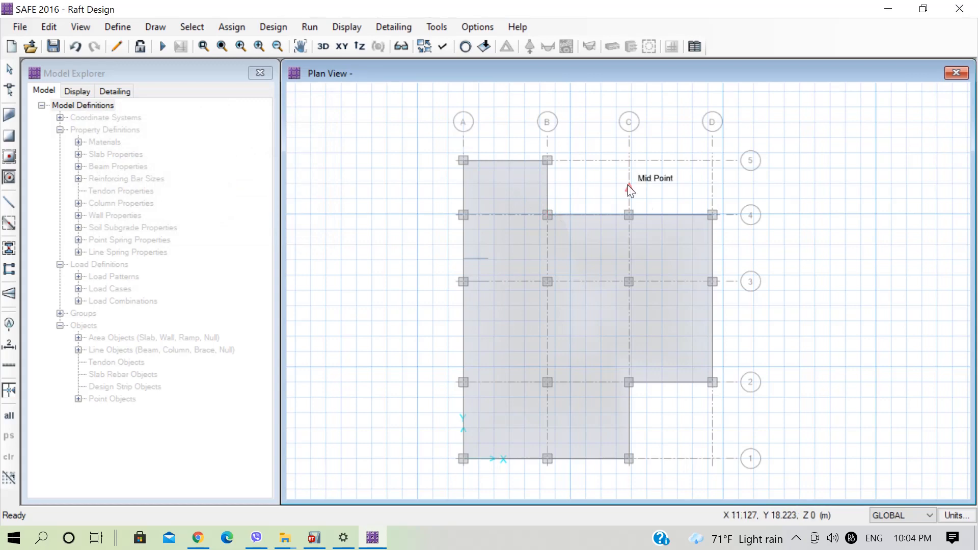
key(Escape)
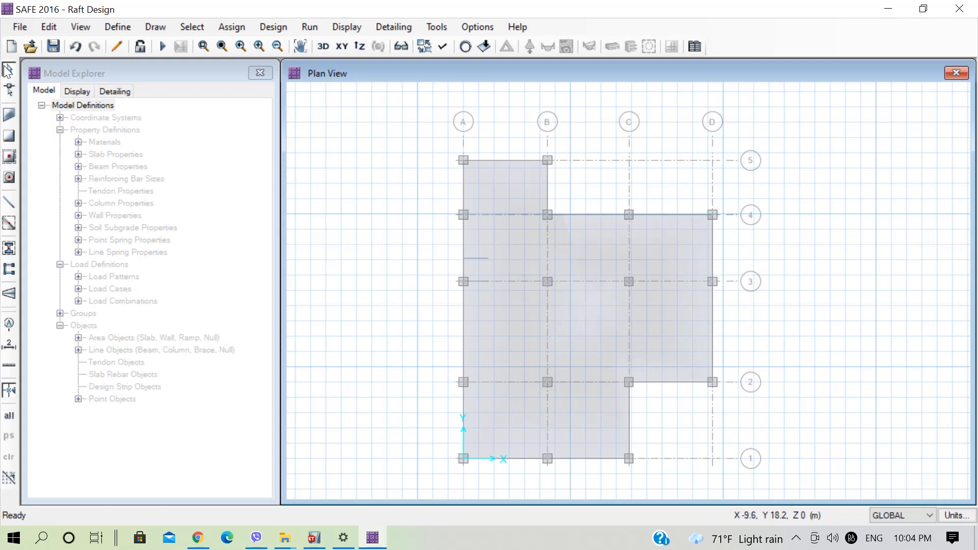
click(576, 311)
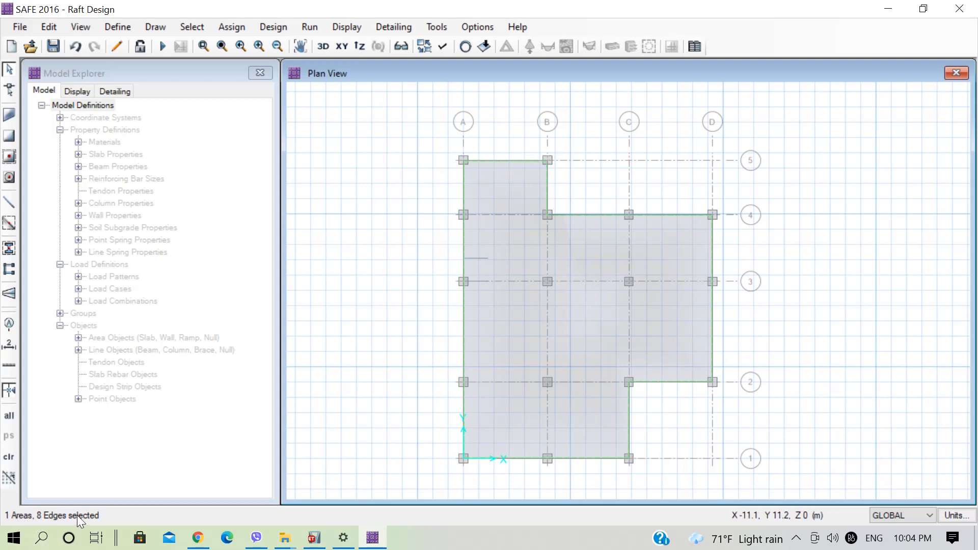
click(623, 244)
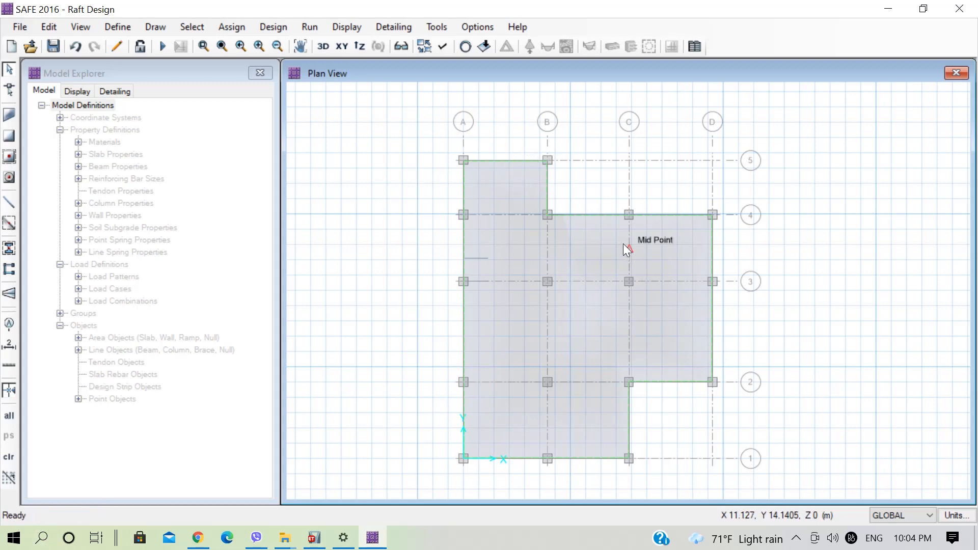
click(586, 217)
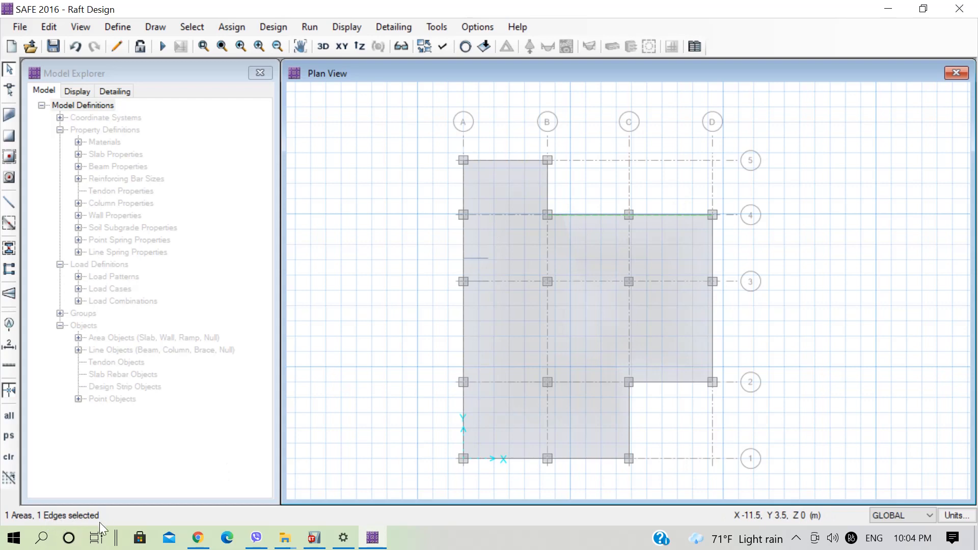
Select the whole raft slab and expand its area outward with an offset of 300 mm.
click(581, 318)
click(580, 318)
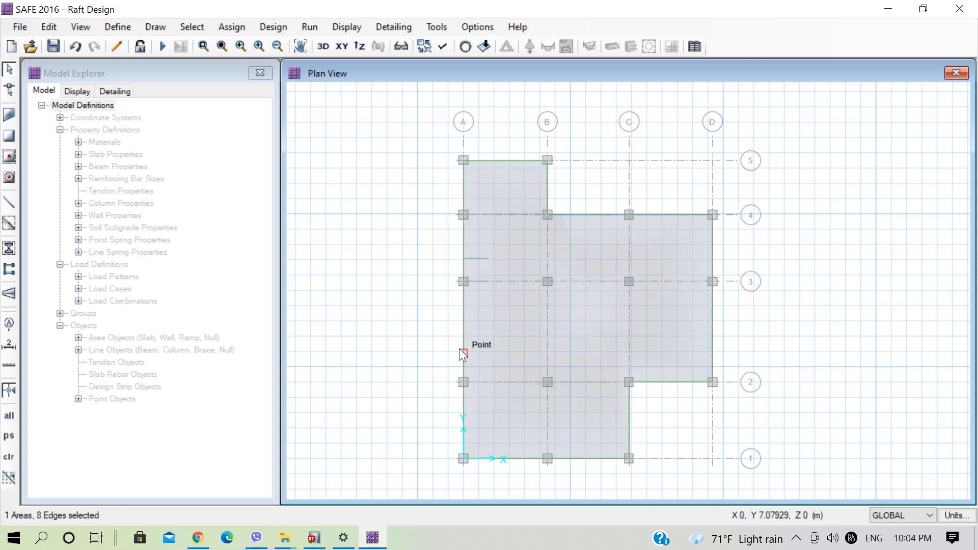
click(50, 32)
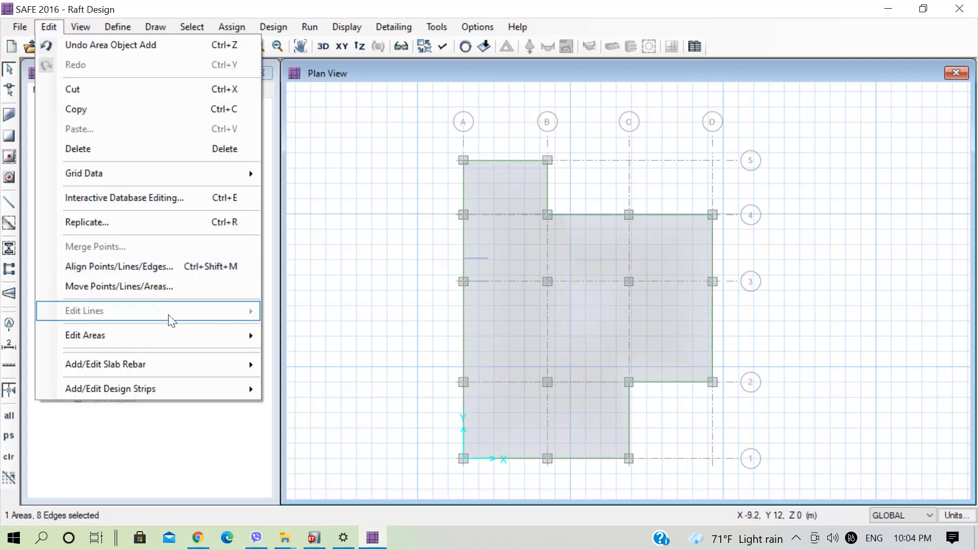
mouse_move(192, 333)
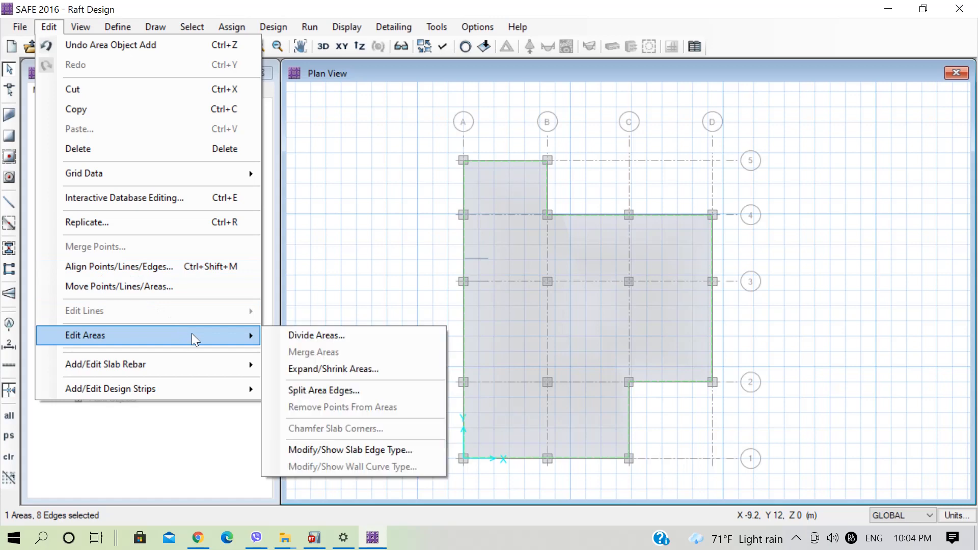
click(350, 370)
drag(507, 178, 281, 205)
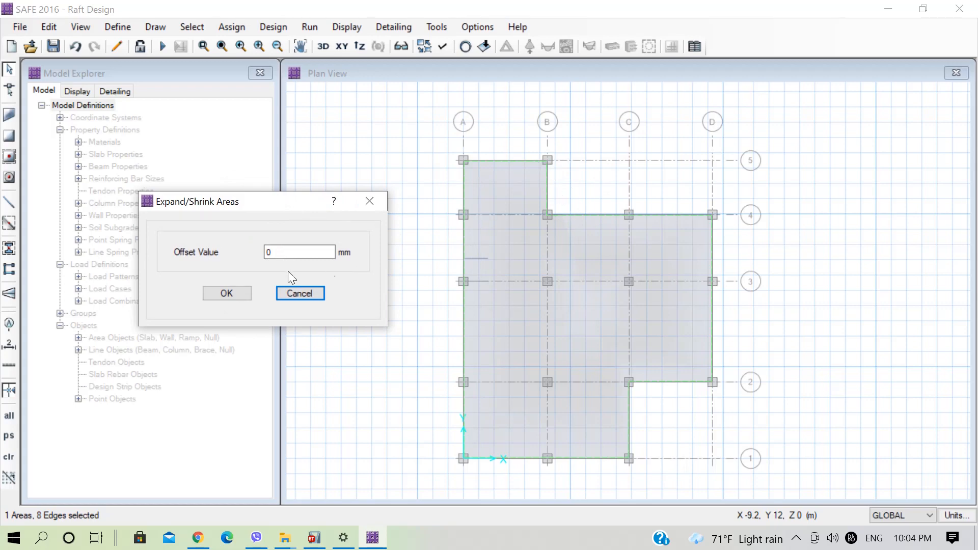
key(Tab)
text(30)
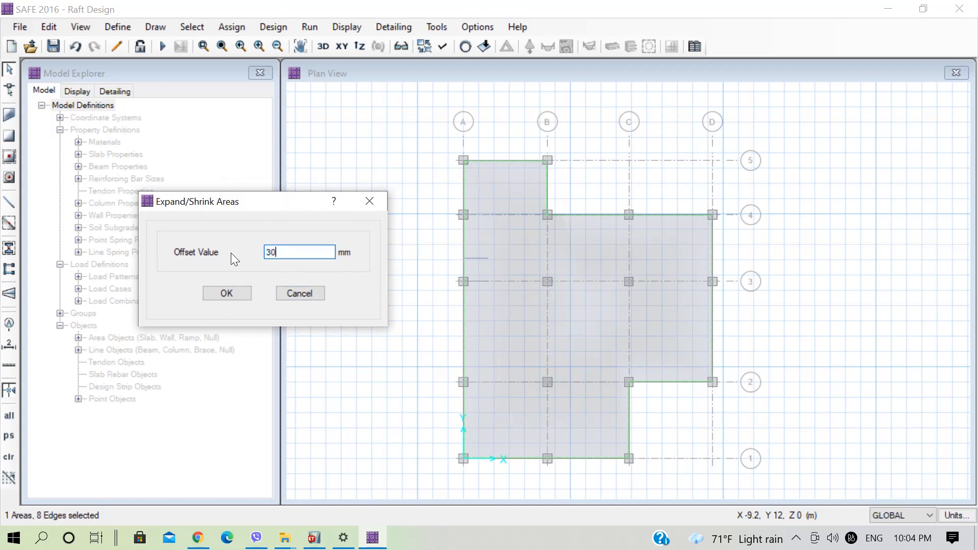
text(0)
click(226, 294)
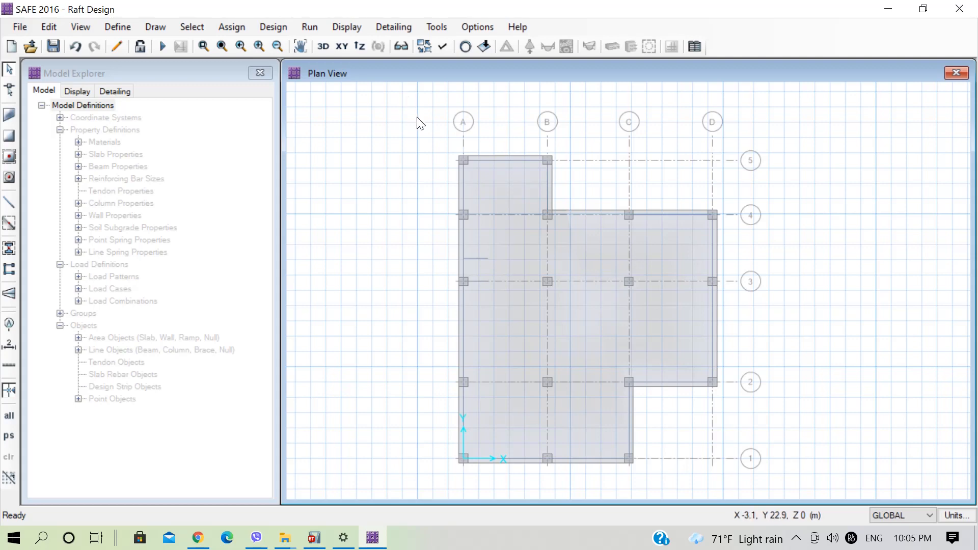
Assign the SoilSupport soil subgrade property to the raft and all Stiff700 areas, and turn off the display of soil supports.
drag(417, 118, 762, 475)
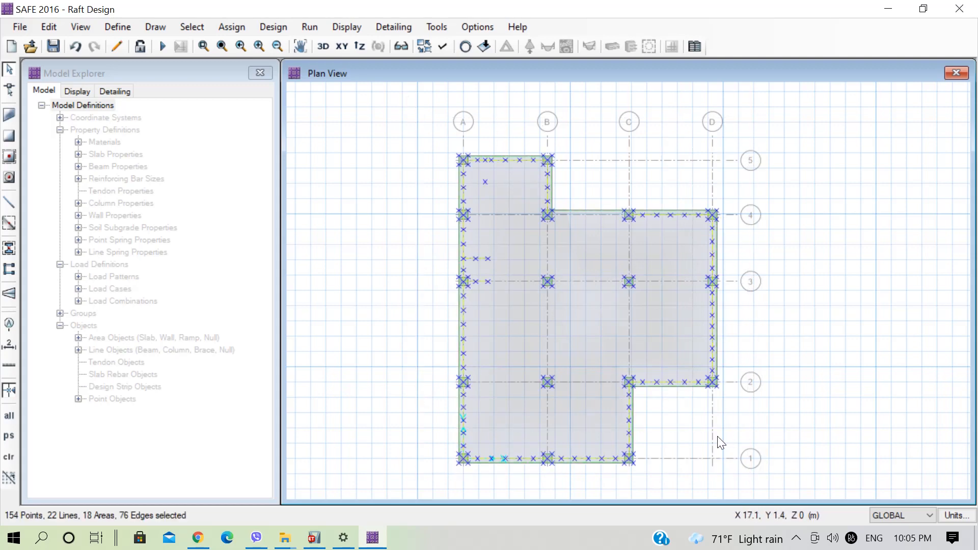
click(234, 31)
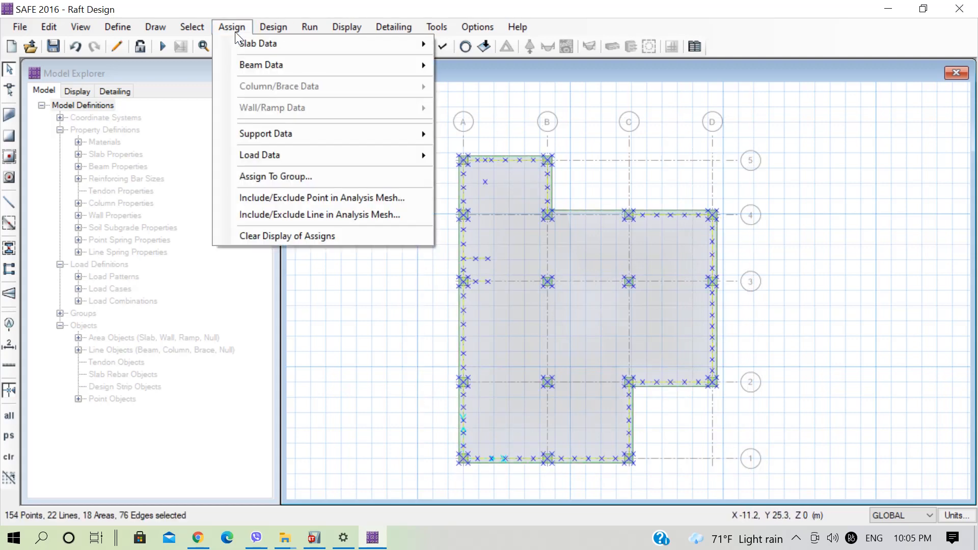
mouse_move(286, 136)
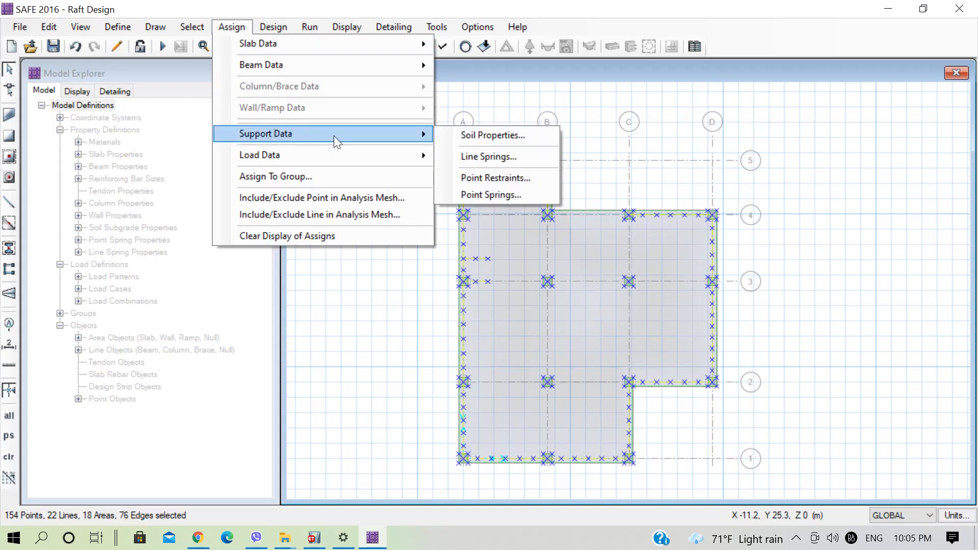
click(470, 132)
drag(480, 162, 312, 152)
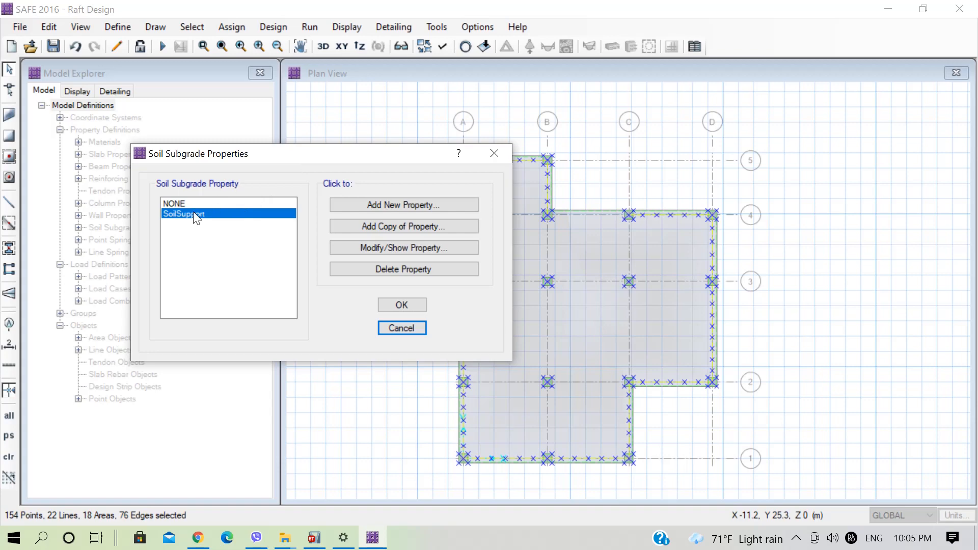
click(401, 305)
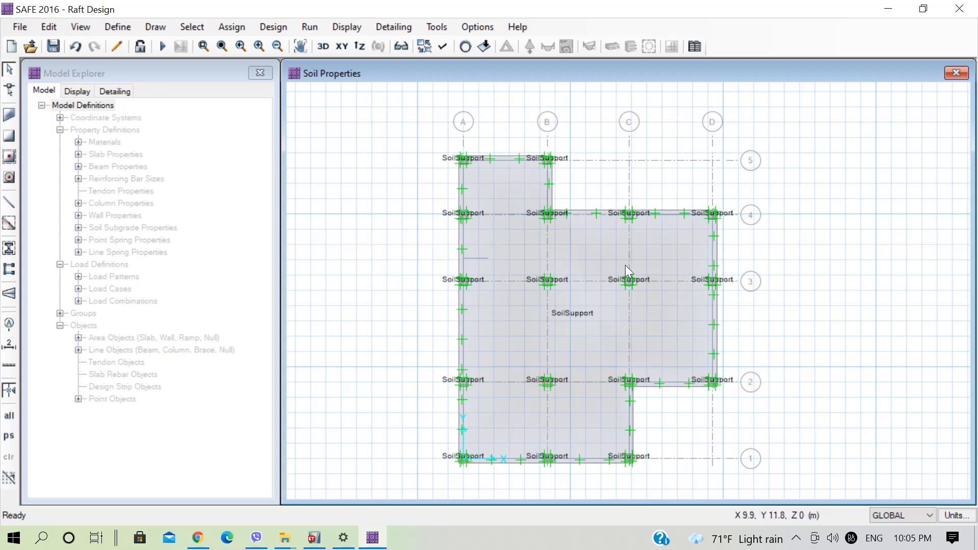
click(441, 47)
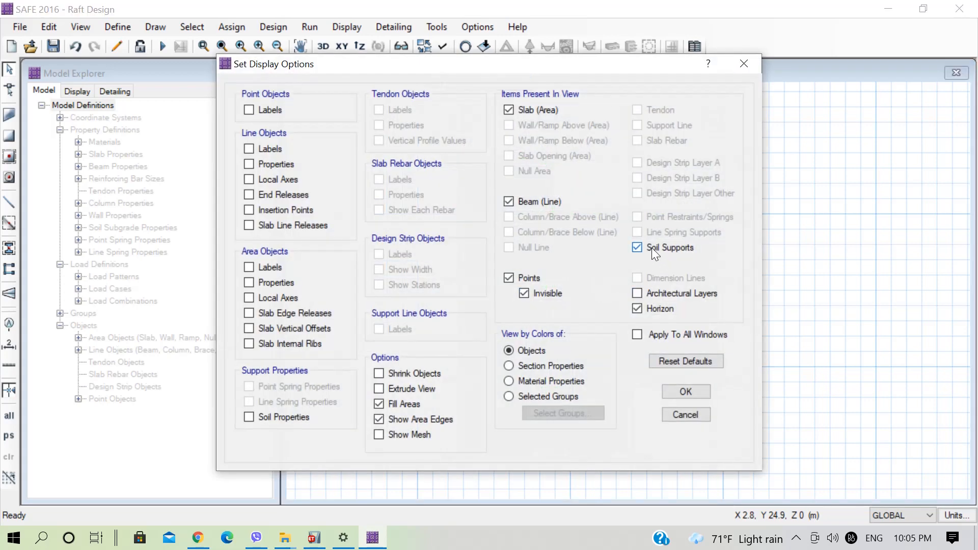
click(685, 392)
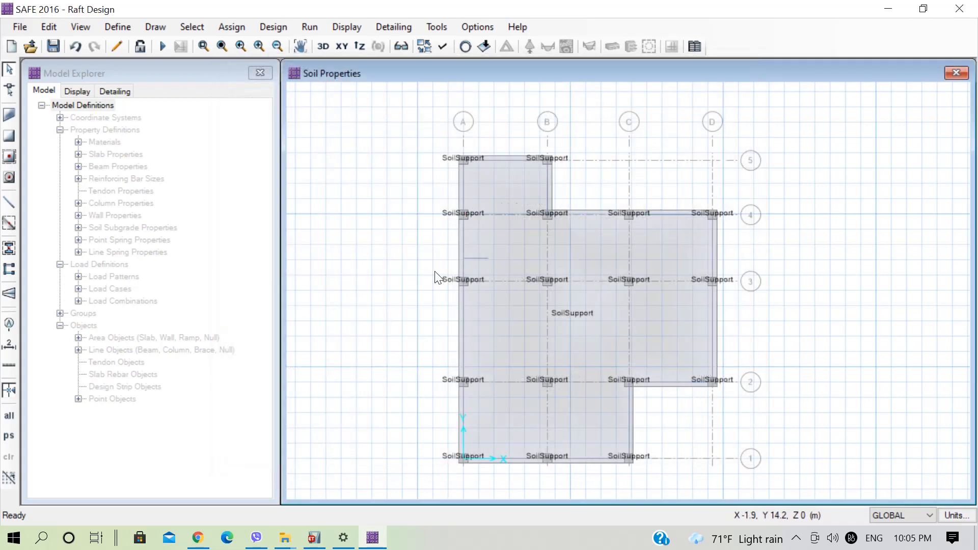
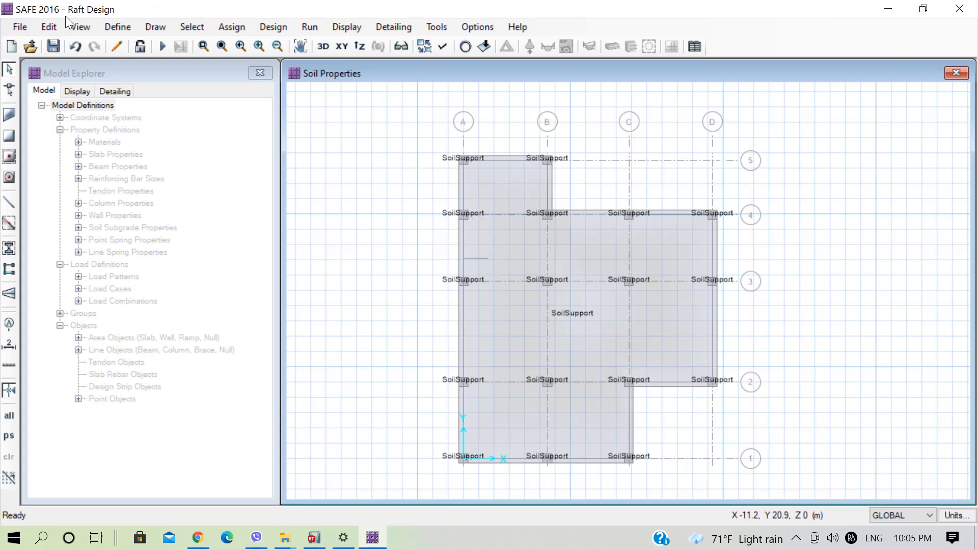
Add auto-width design strips with middle strips along the GLOBAL X-direction grid lines on strip layer A.
click(50, 25)
mouse_move(189, 393)
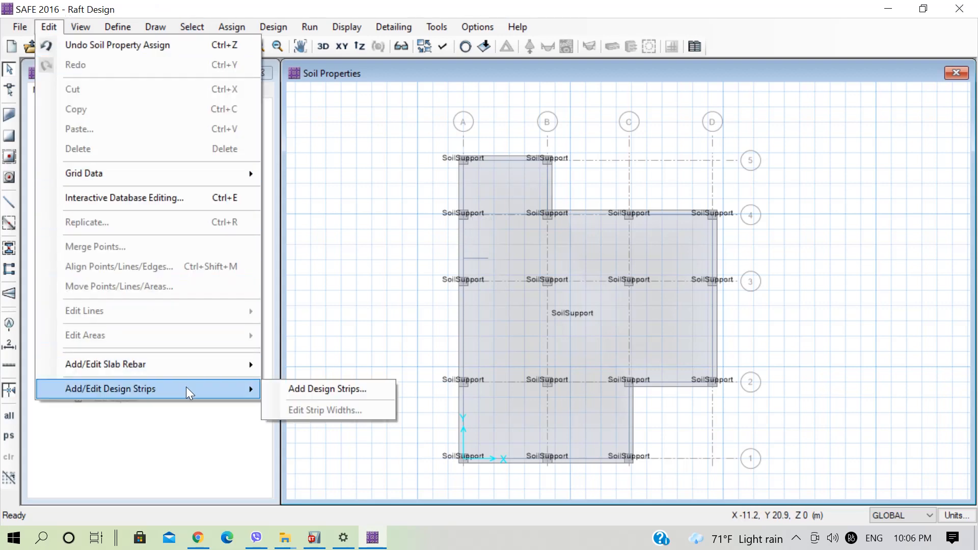
click(315, 389)
drag(458, 120, 181, 112)
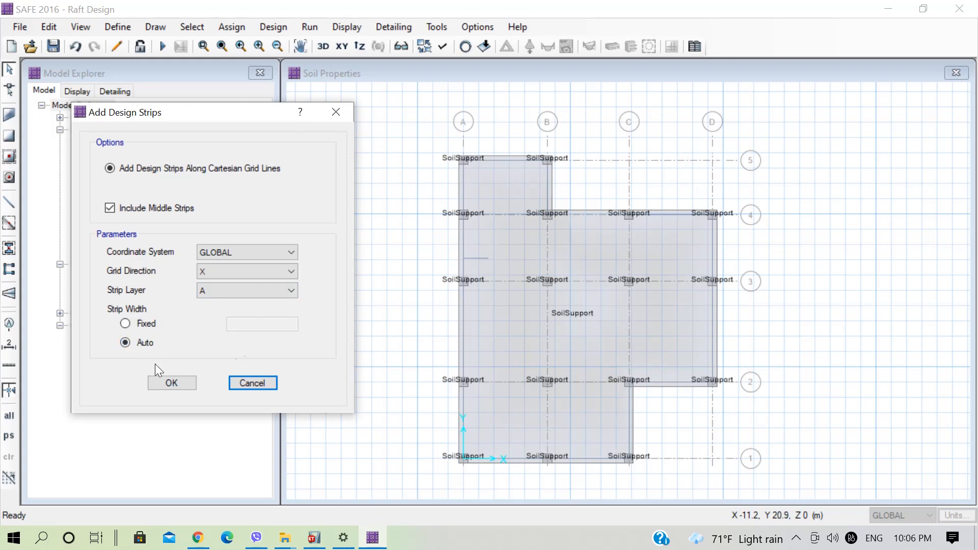
click(184, 383)
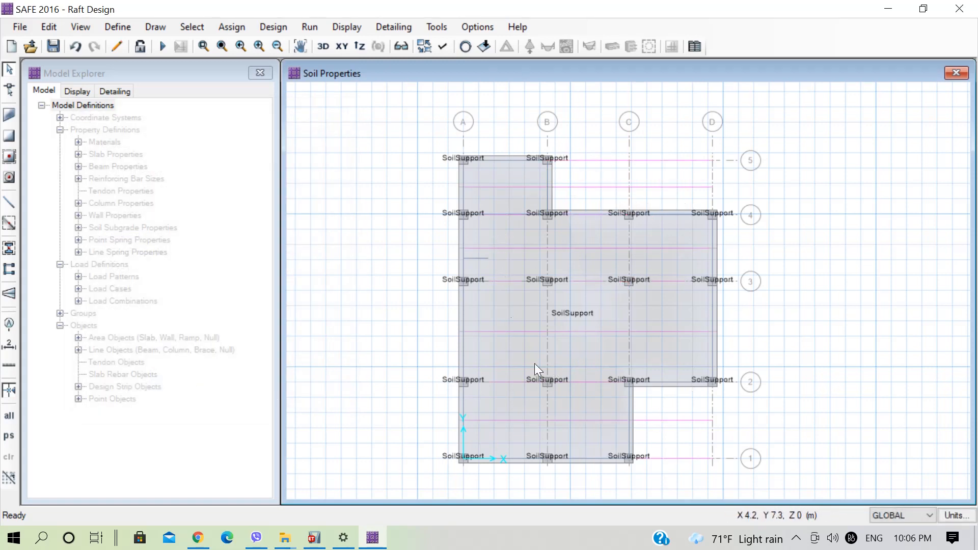
Add auto-width design strips with middle strips along the Y-direction grid lines, on a separate strip layer from the X strips.
click(43, 29)
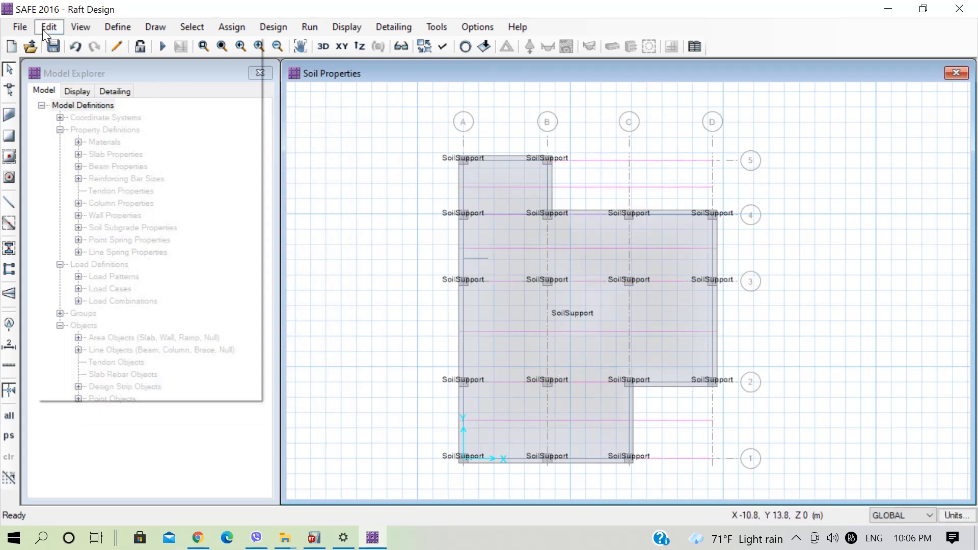
mouse_move(258, 389)
click(301, 395)
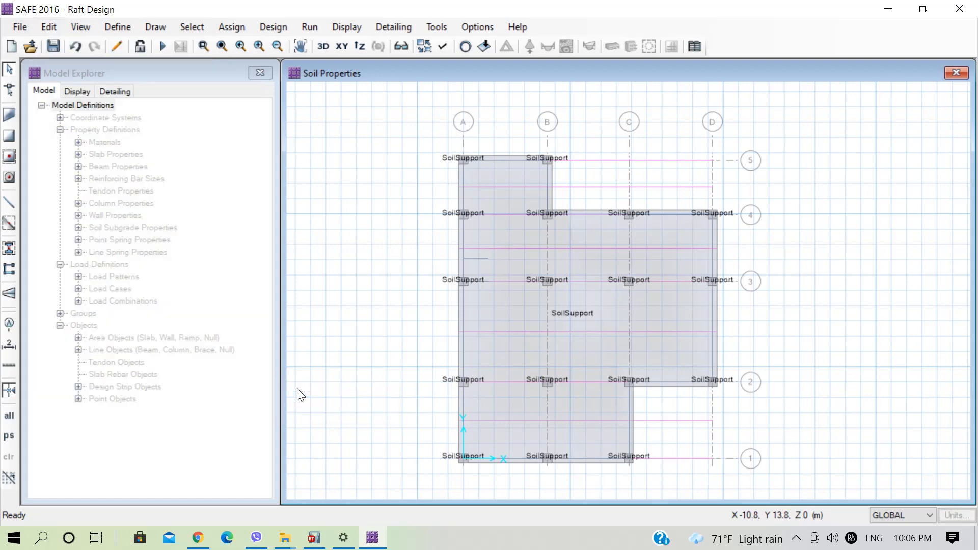
click(502, 275)
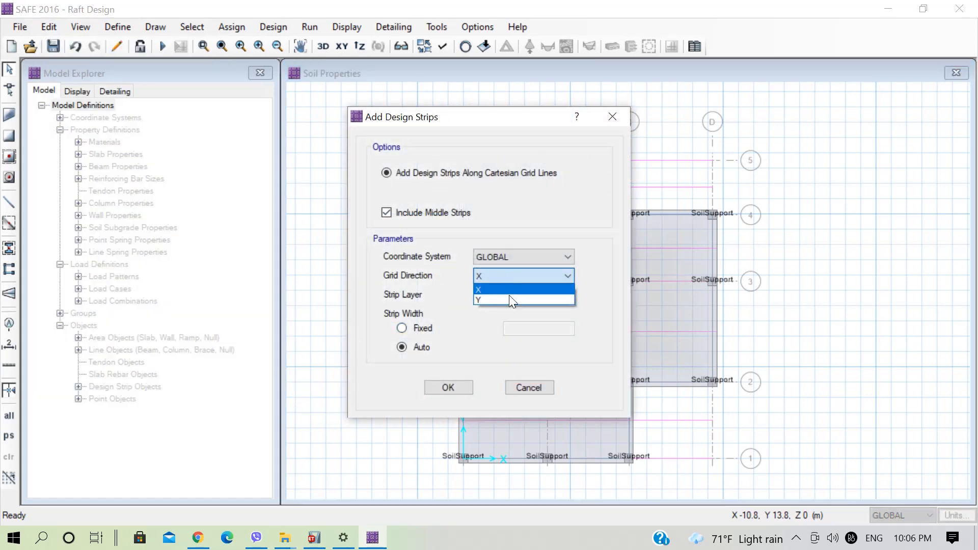
click(509, 295)
drag(506, 120, 285, 98)
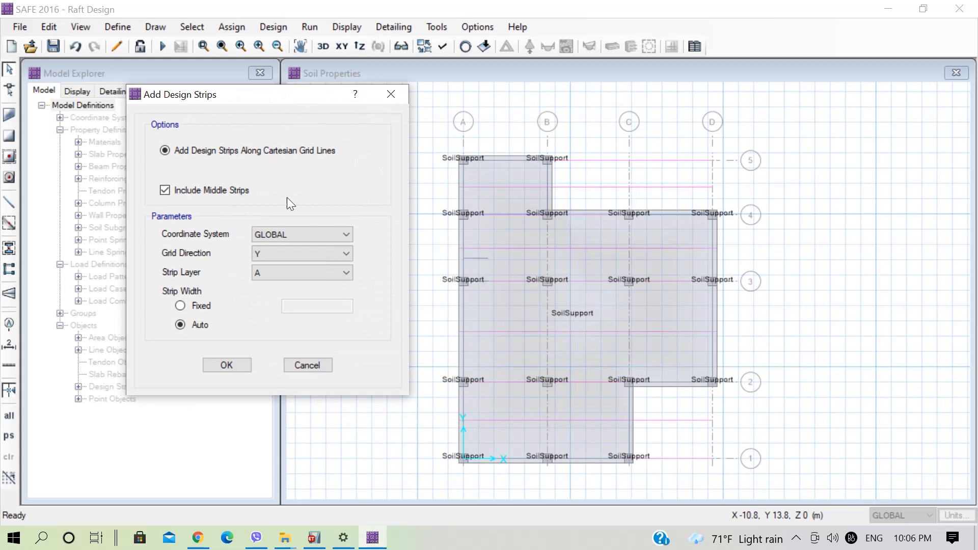
click(301, 272)
click(285, 295)
click(226, 365)
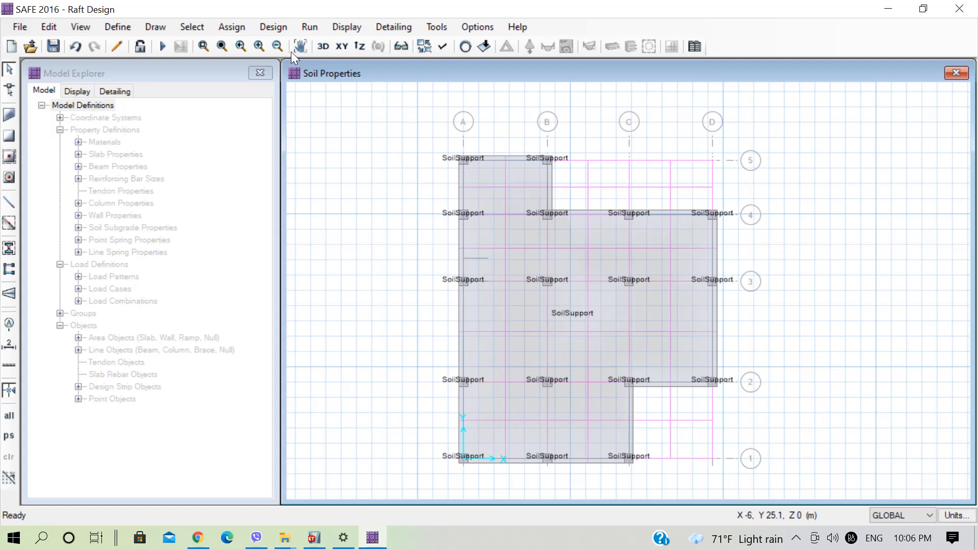
Run the analysis and display the deformed shape contours for the Service load combination with automatic scaling.
click(313, 26)
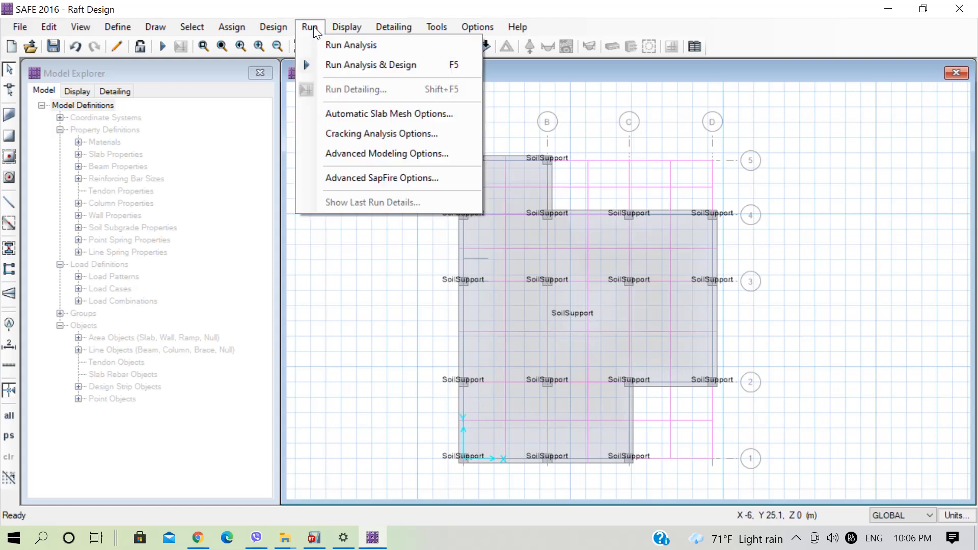
click(335, 47)
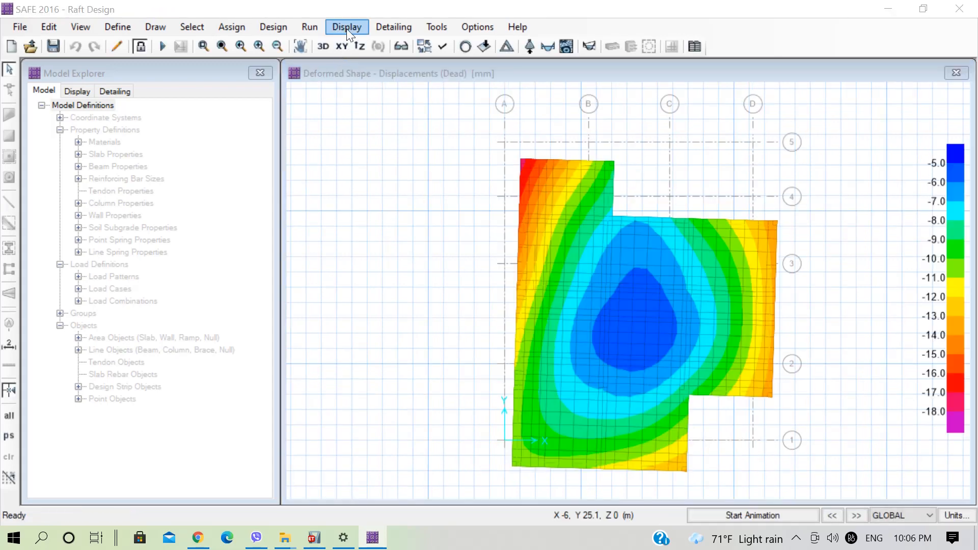
click(347, 27)
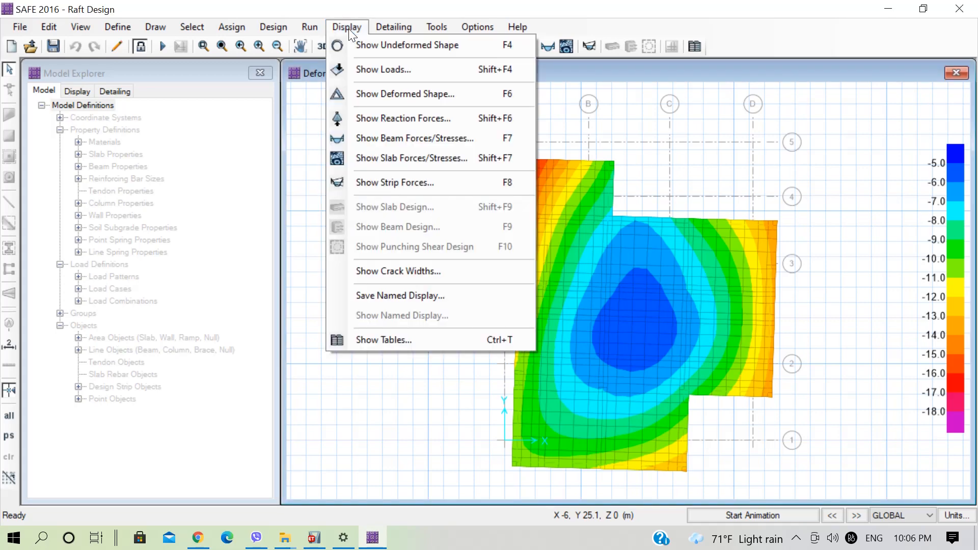
click(380, 94)
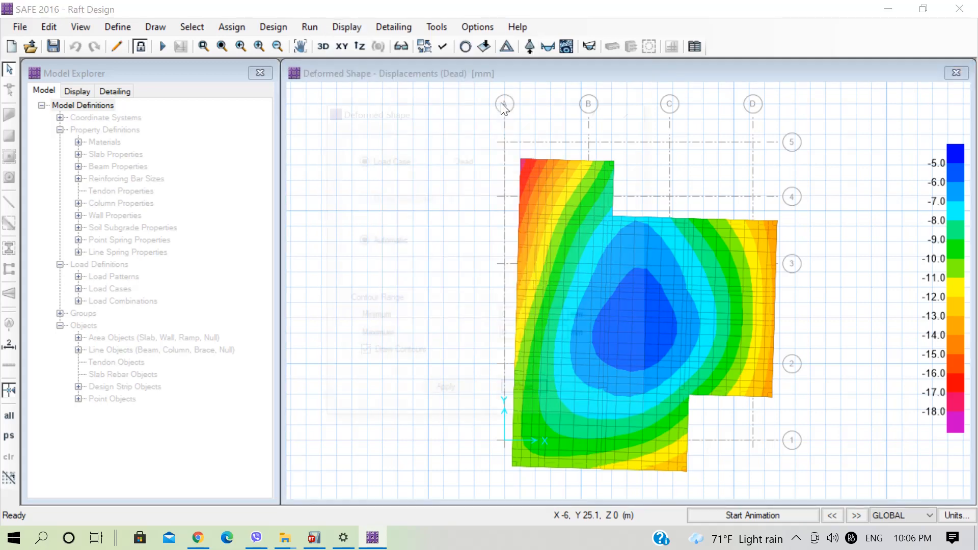
click(182, 149)
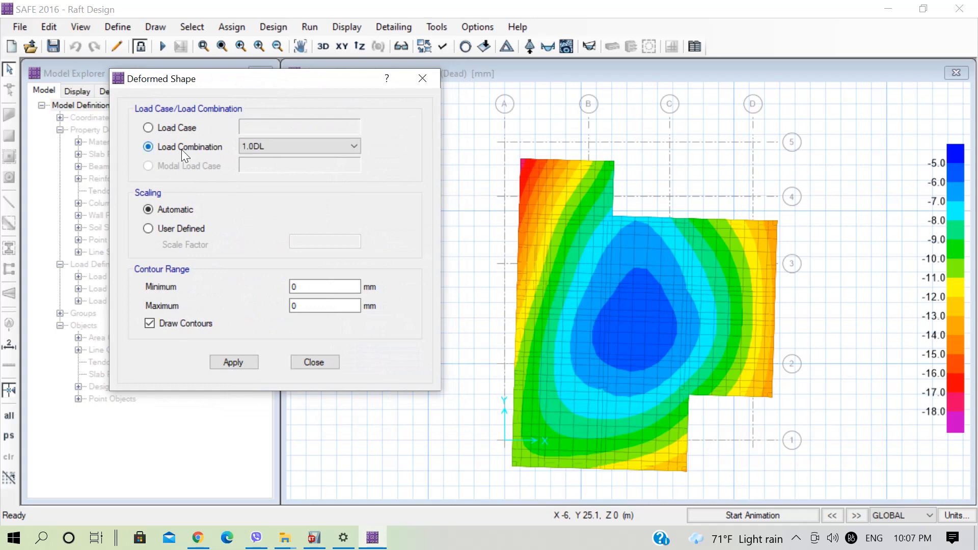
click(257, 148)
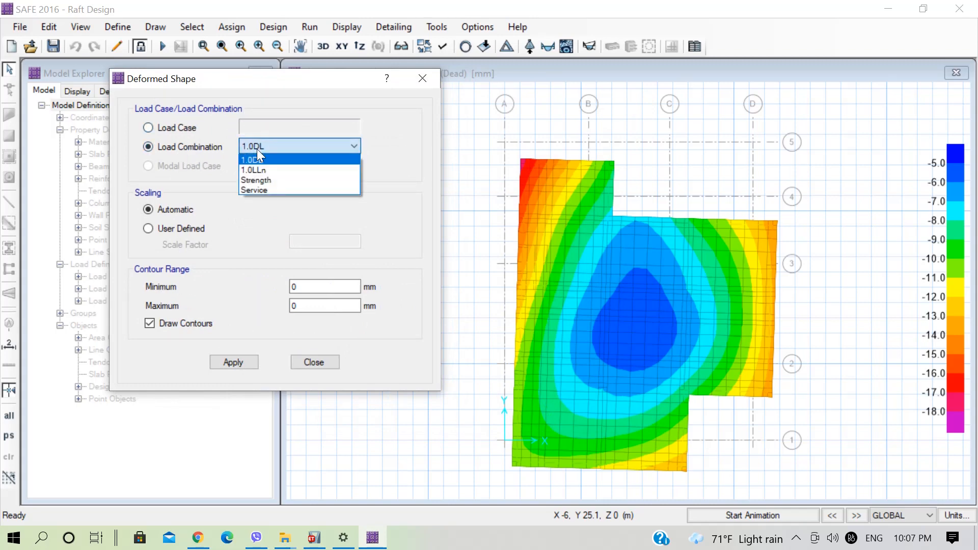
click(260, 188)
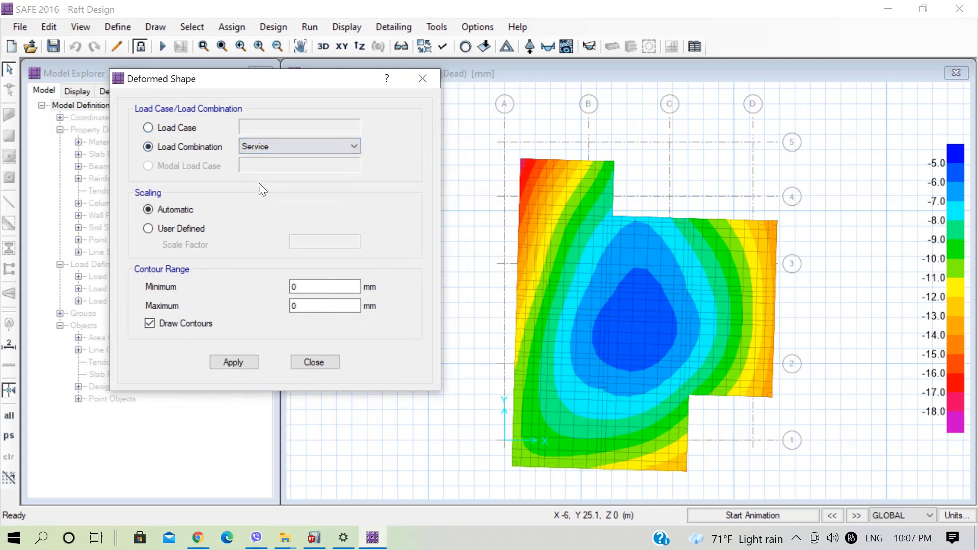
click(254, 361)
Examine the Service displacement contours across the raft, especially around grid point A5, and close the deformed shape settings.
mouse_move(764, 283)
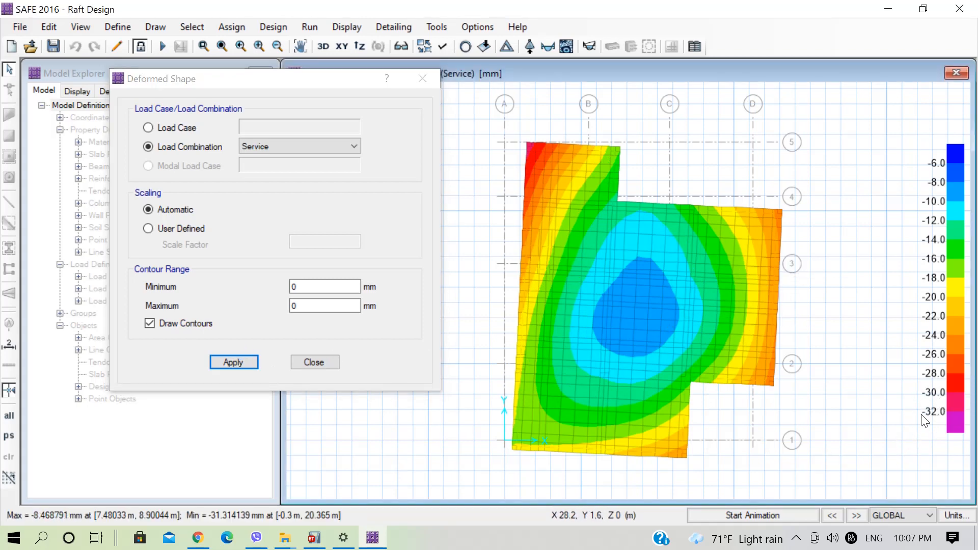
mouse_move(603, 308)
scroll(527, 142, up, 2)
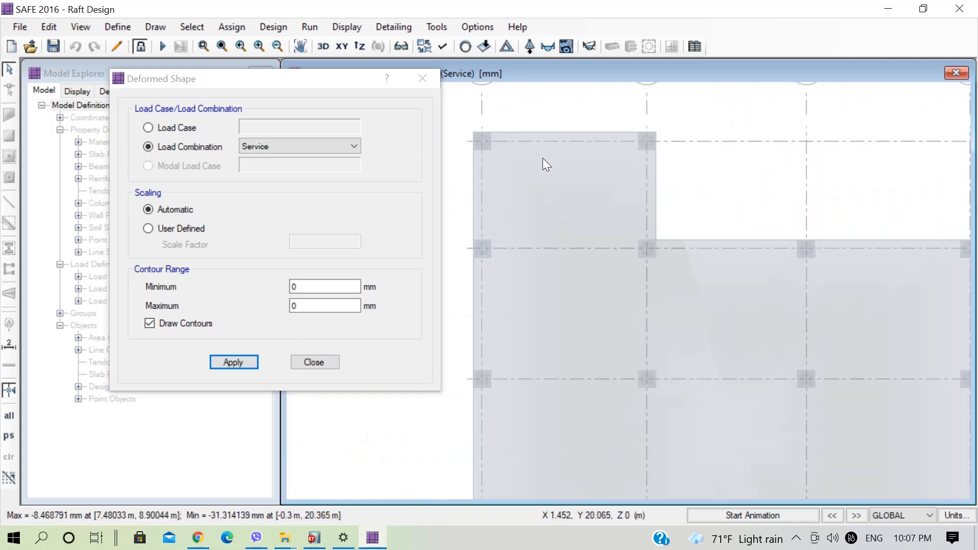
mouse_move(516, 140)
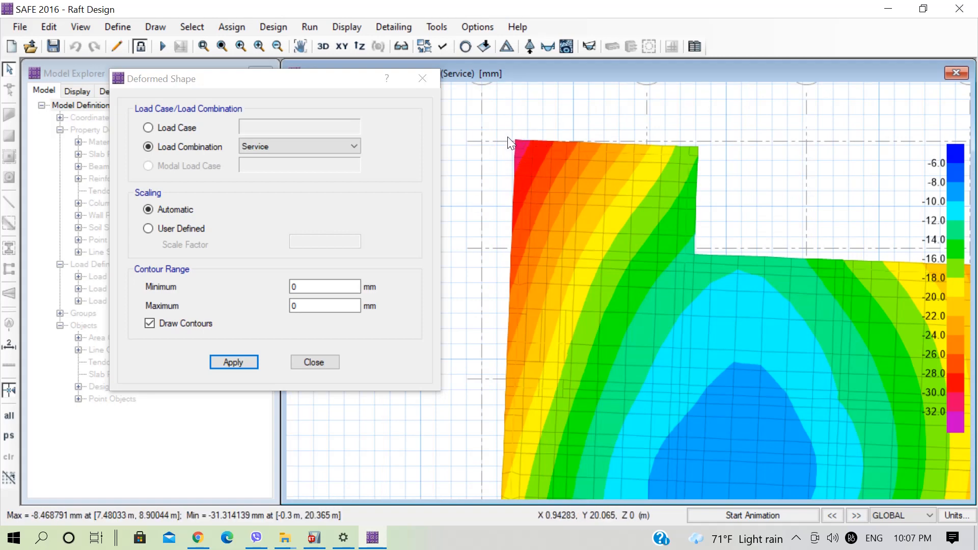
scroll(508, 137, down, 1)
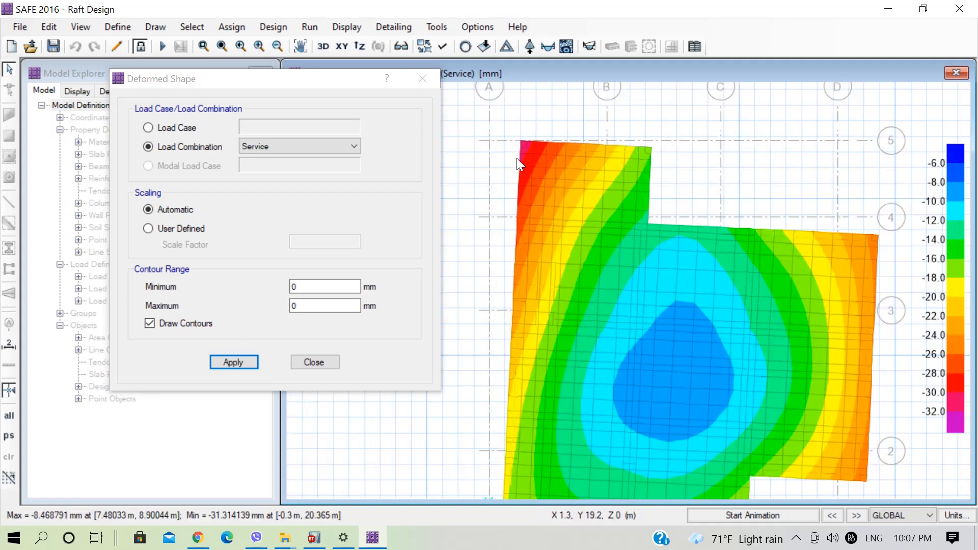
scroll(516, 158, down, 1)
mouse_move(622, 285)
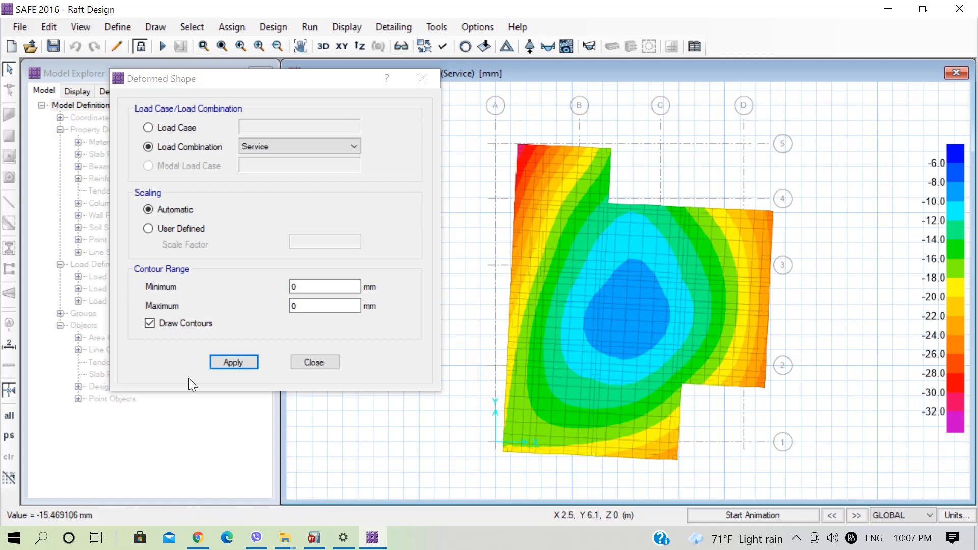
click(315, 362)
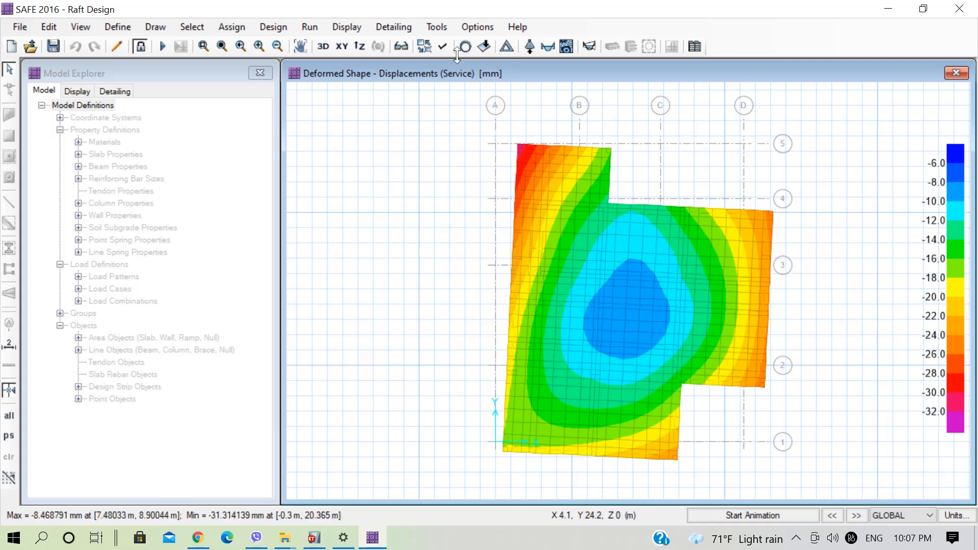
Display the Fz point reactions as arrows for the Service load combination.
click(343, 27)
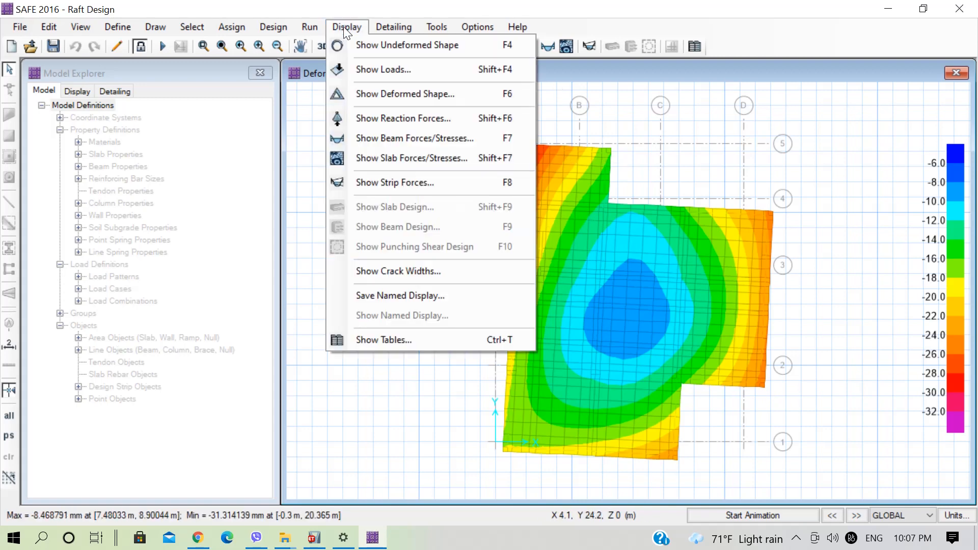
click(393, 118)
drag(483, 55, 321, 63)
click(262, 131)
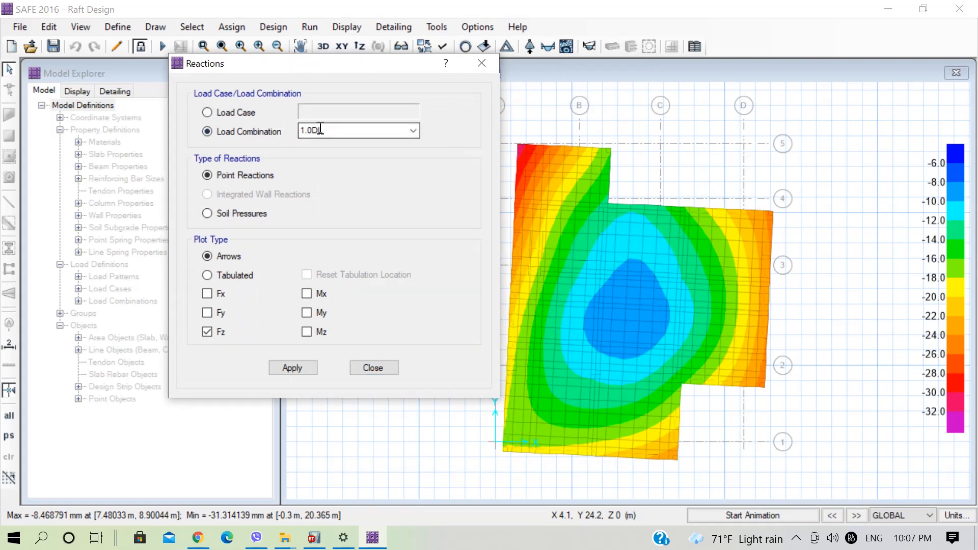
click(404, 137)
click(323, 174)
click(284, 367)
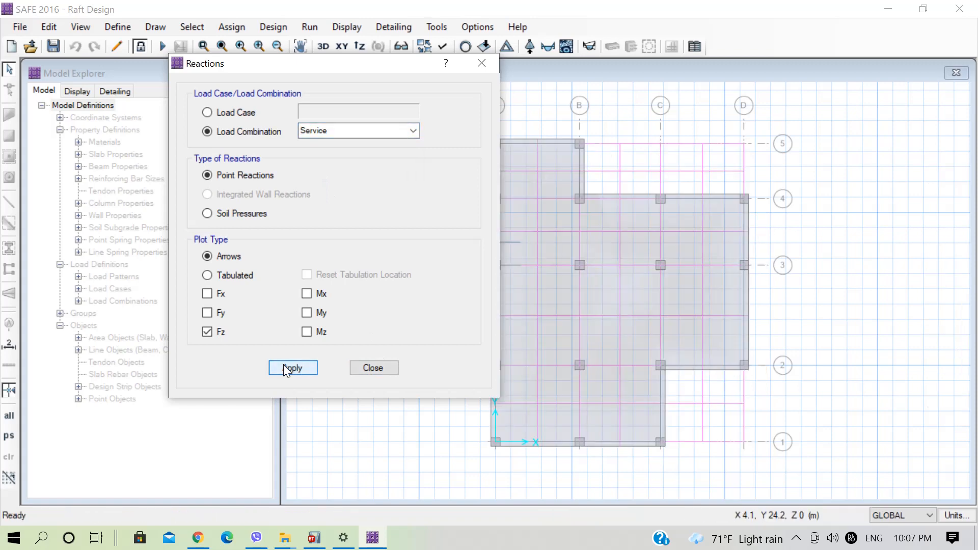
Display the Service soil pressure contours on the deformed shape and examine the pressures at the raft corner near A5.
drag(377, 63, 302, 59)
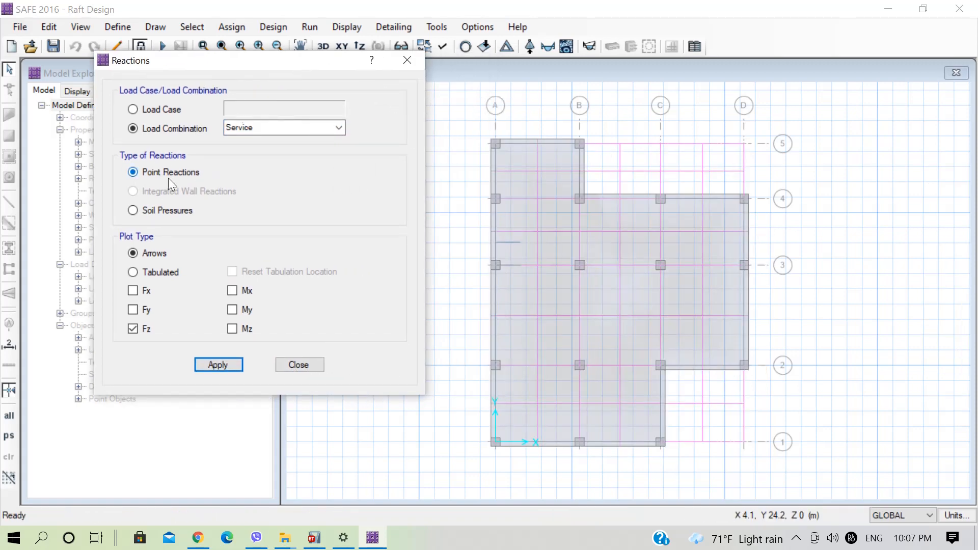
click(155, 210)
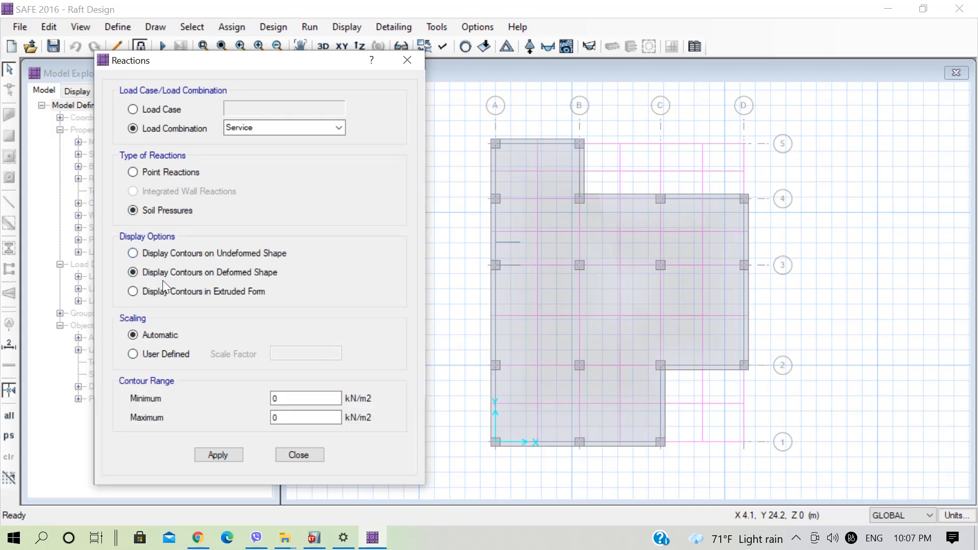
click(220, 455)
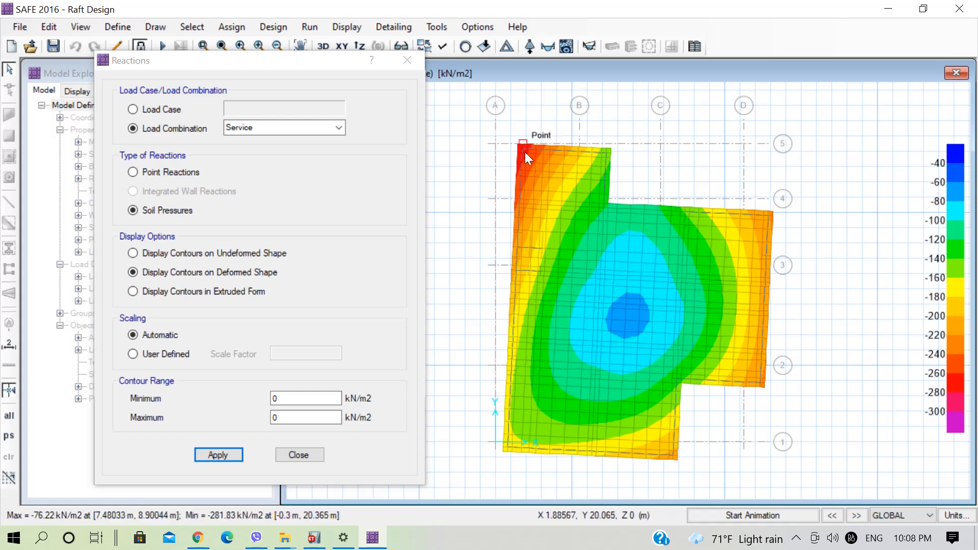
scroll(520, 145, up, 2)
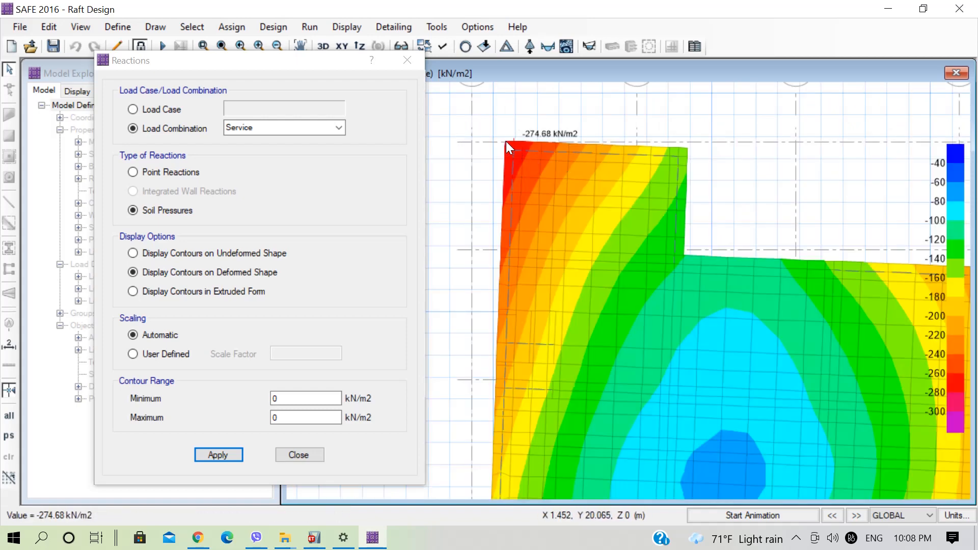
scroll(507, 143, up, 2)
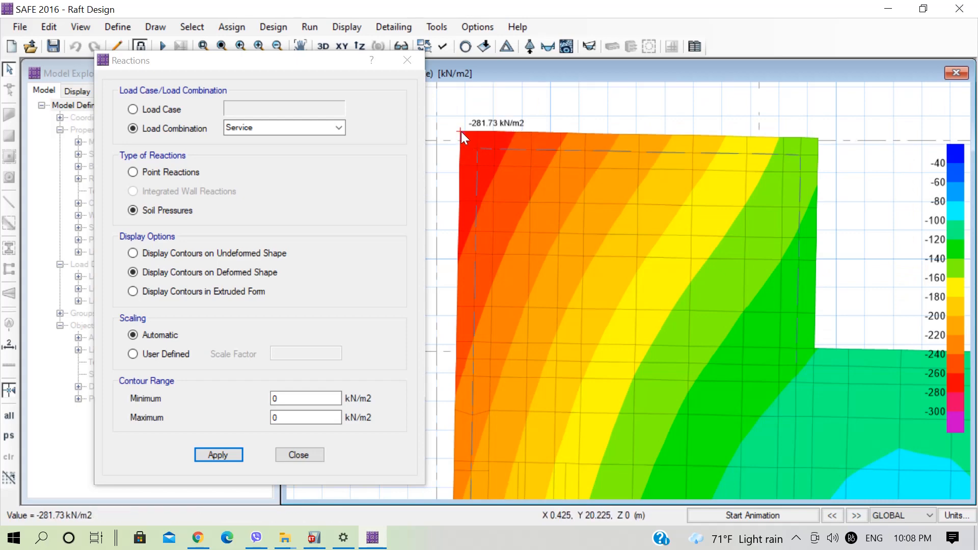
scroll(474, 127, down, 3)
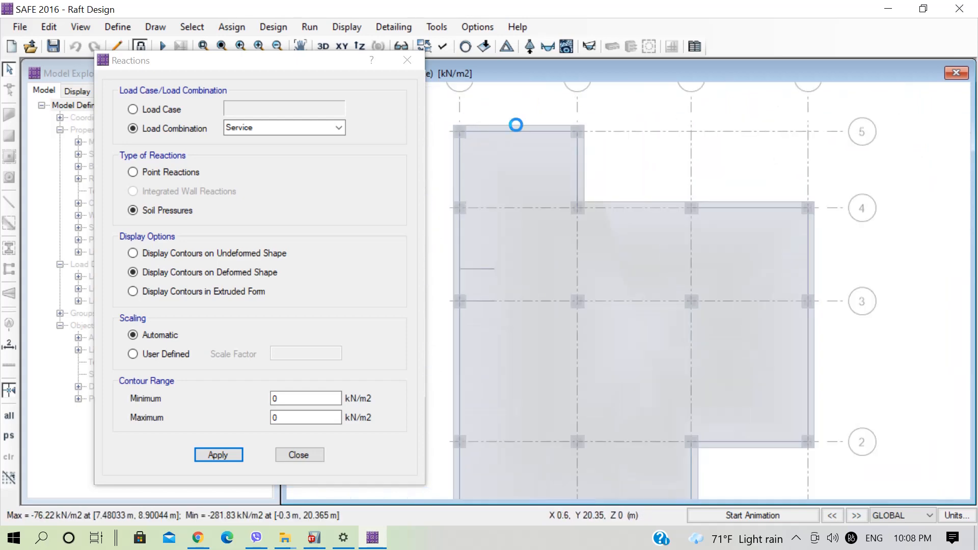
scroll(532, 136, down, 2)
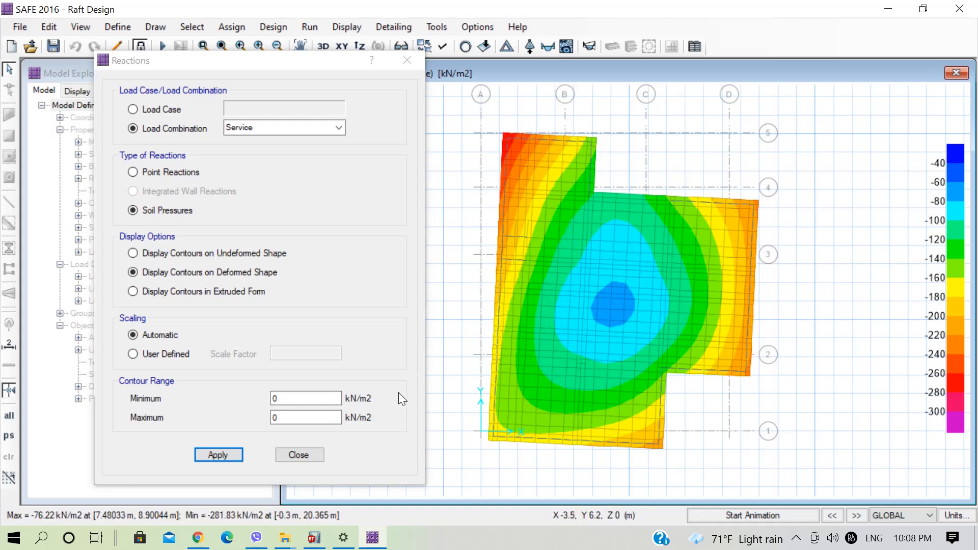
click(297, 454)
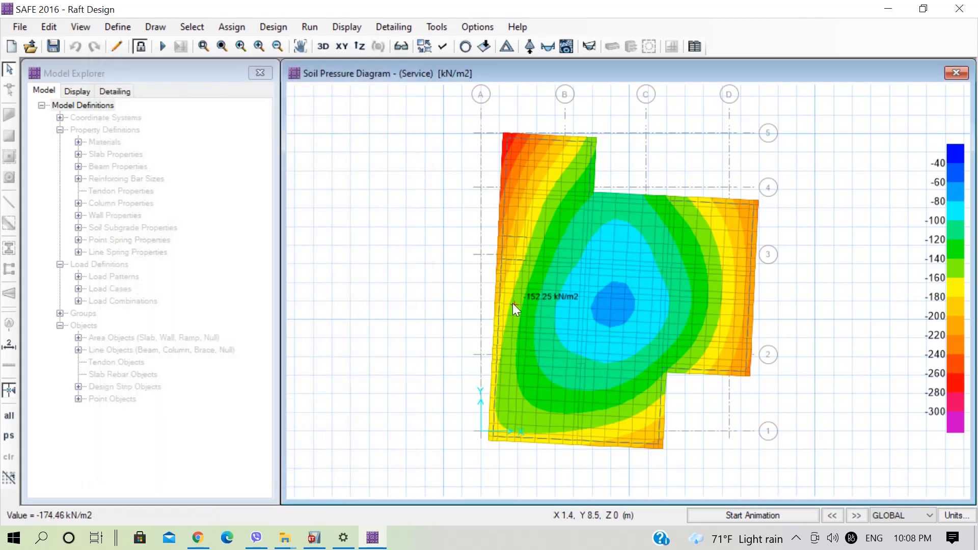
Unlock the model, deleting the analysis results, and expand the raft slab area outward with a 500 mm offset.
click(137, 46)
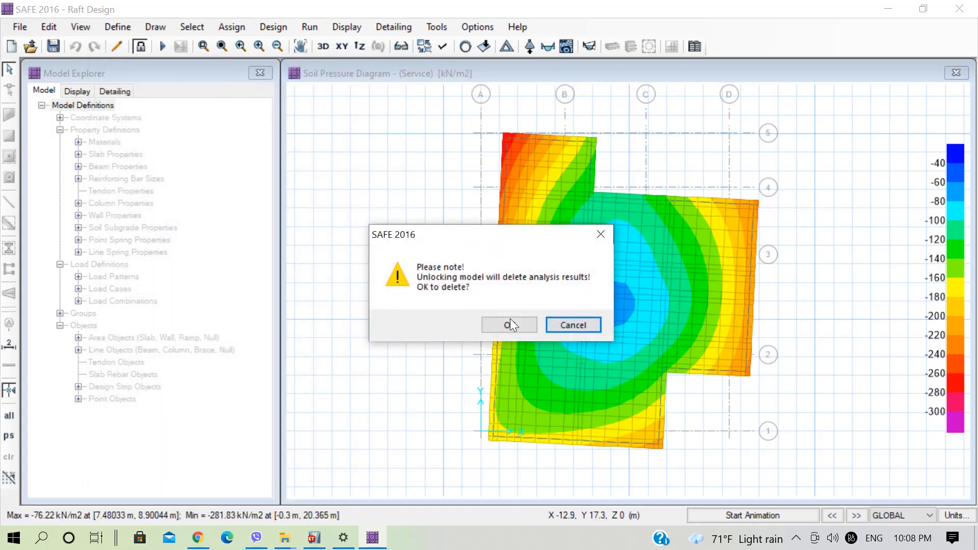
click(509, 324)
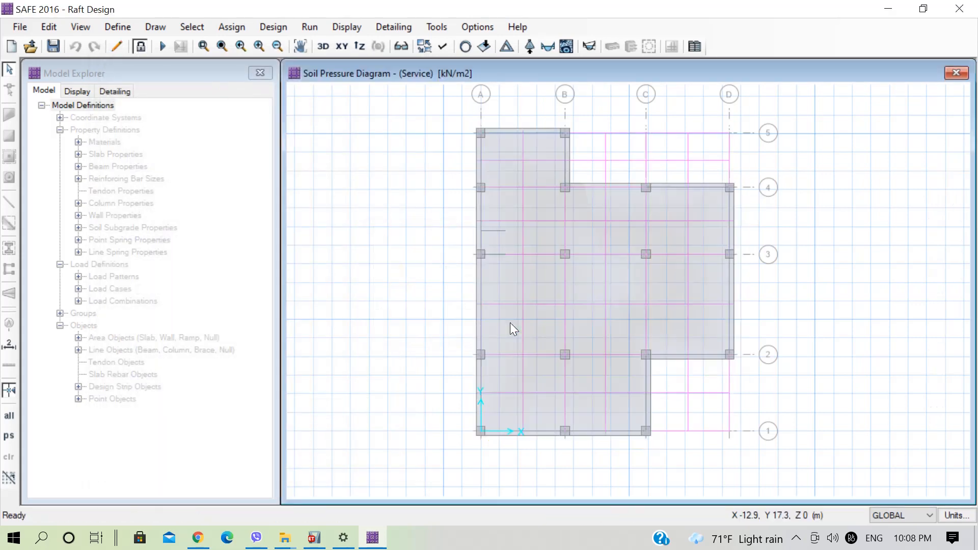
click(587, 287)
click(22, 26)
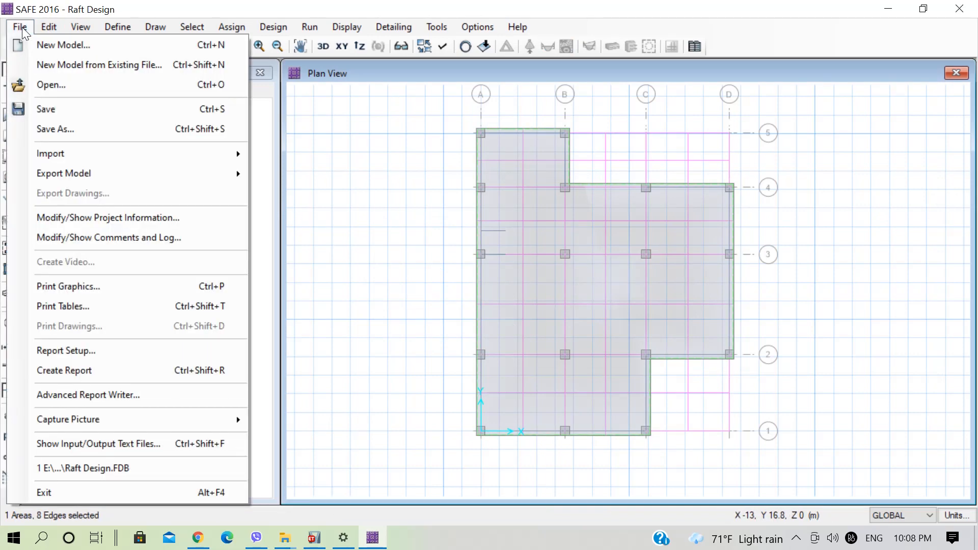
mouse_move(48, 27)
mouse_move(213, 334)
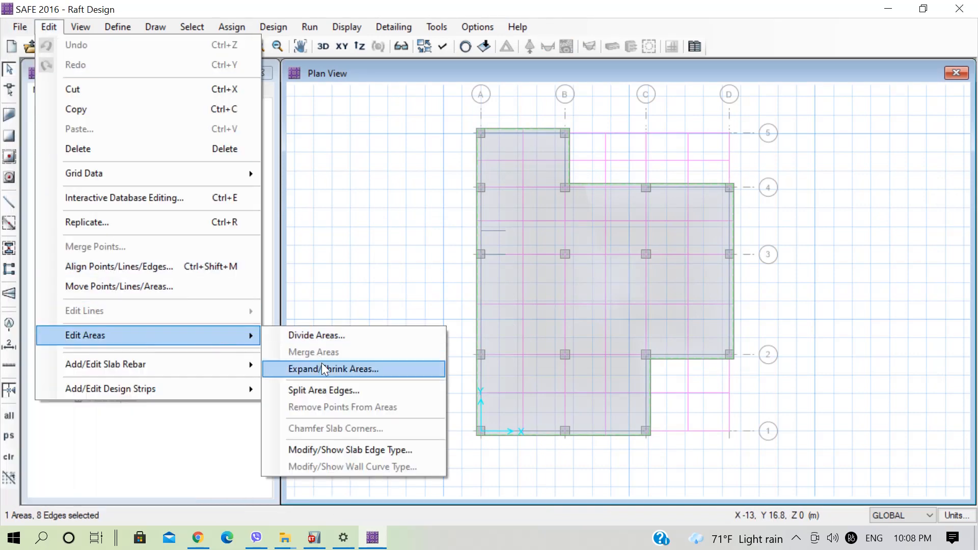
click(338, 371)
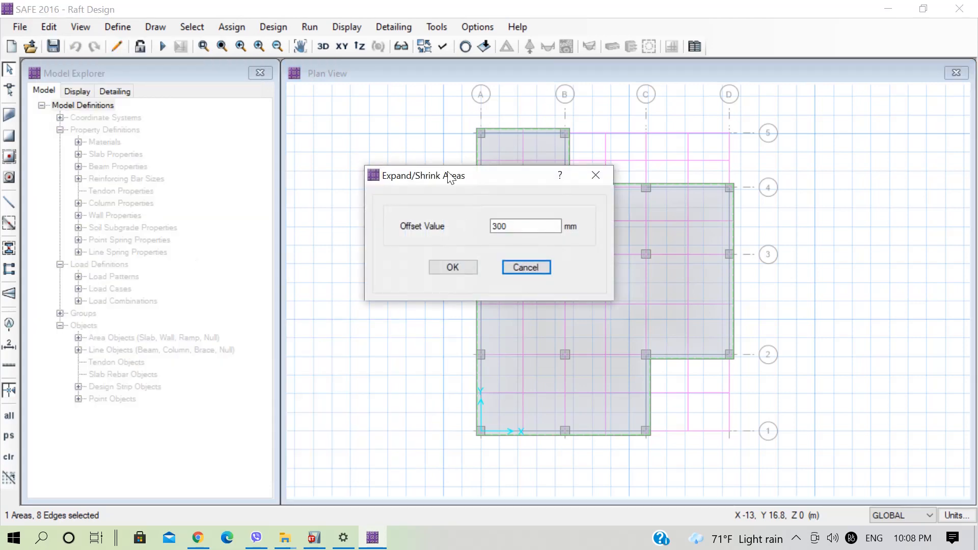
drag(449, 173, 263, 186)
drag(342, 234, 291, 230)
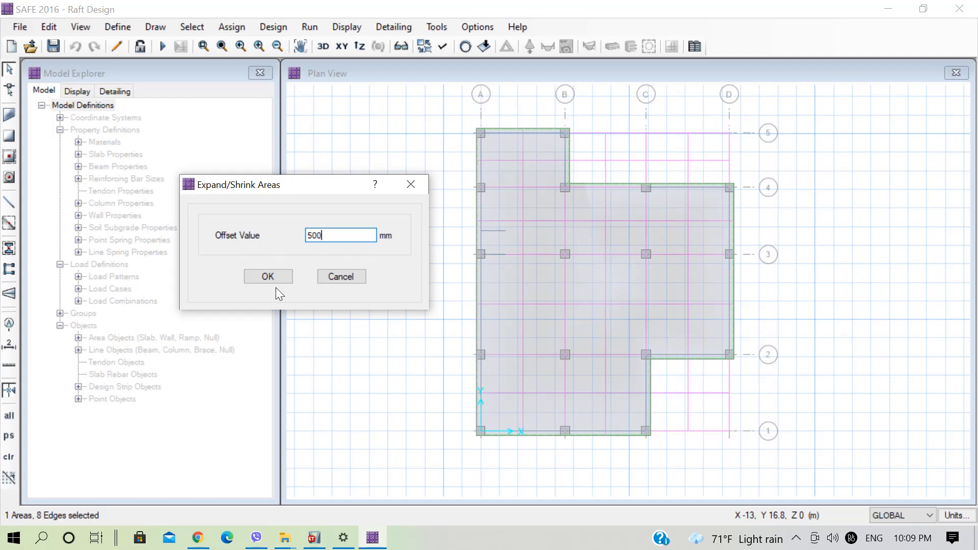
click(270, 275)
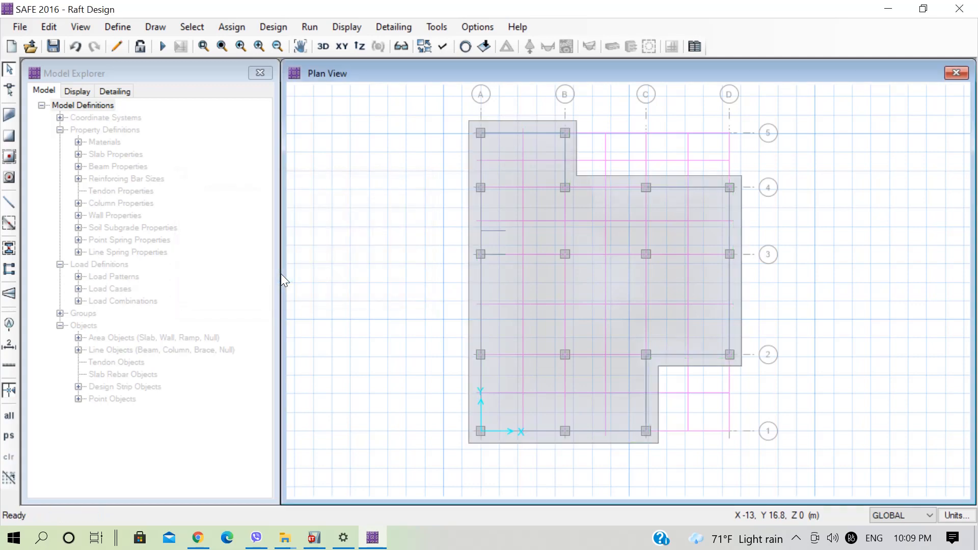
Run the analysis on the expanded raft and check the Service soil pressure contours on the deformed shape.
click(161, 49)
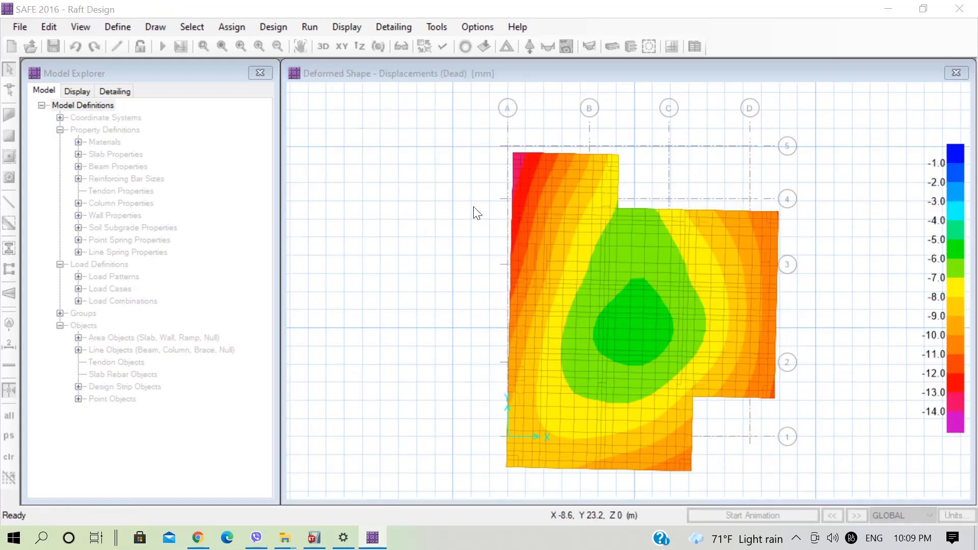
click(351, 27)
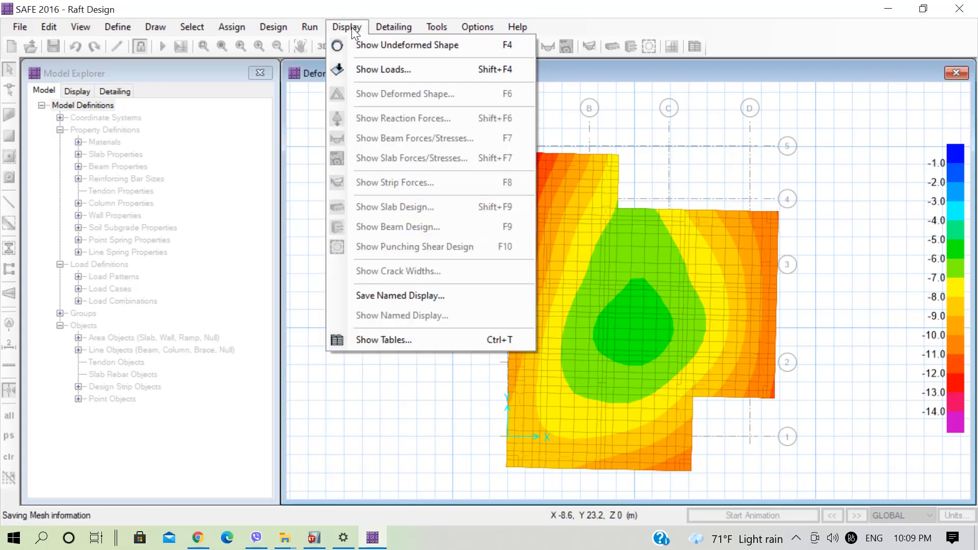
click(398, 118)
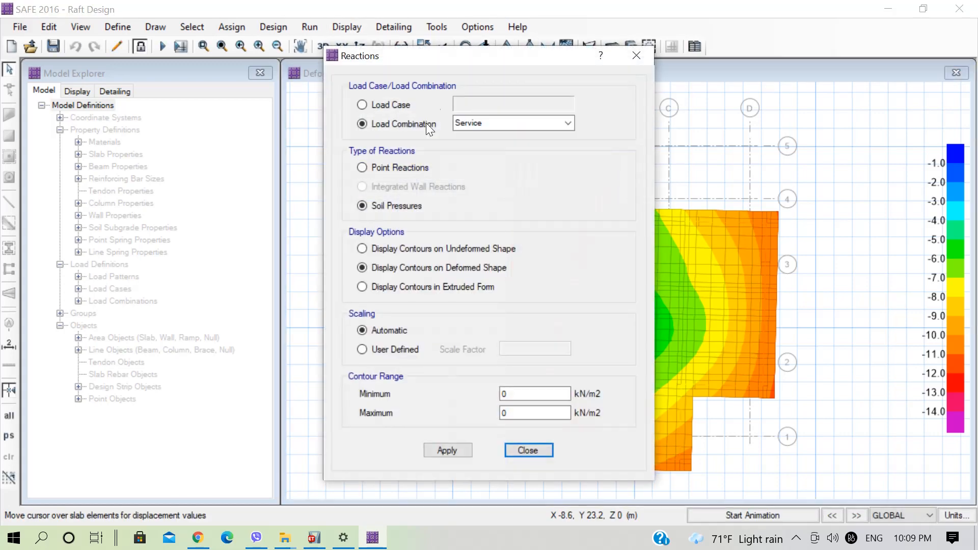
drag(428, 55, 227, 46)
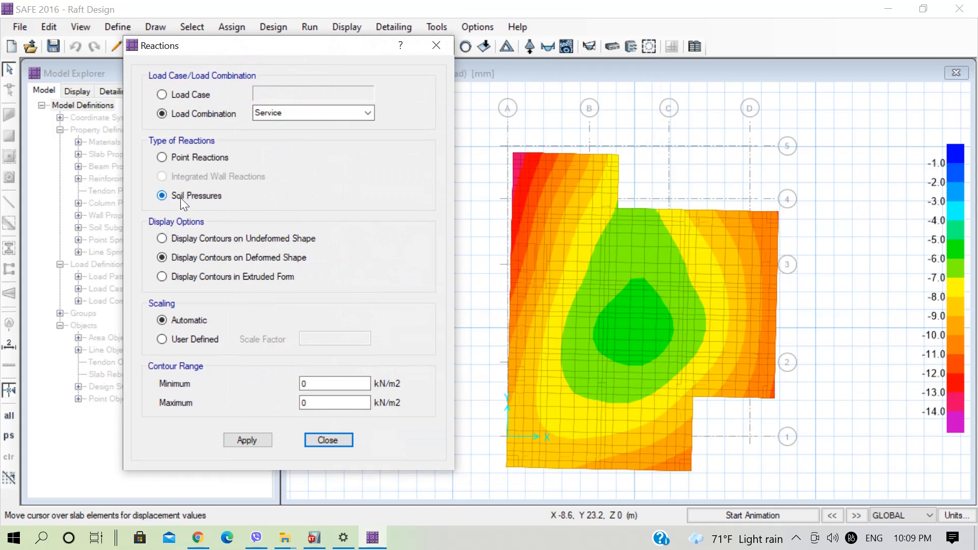
click(252, 441)
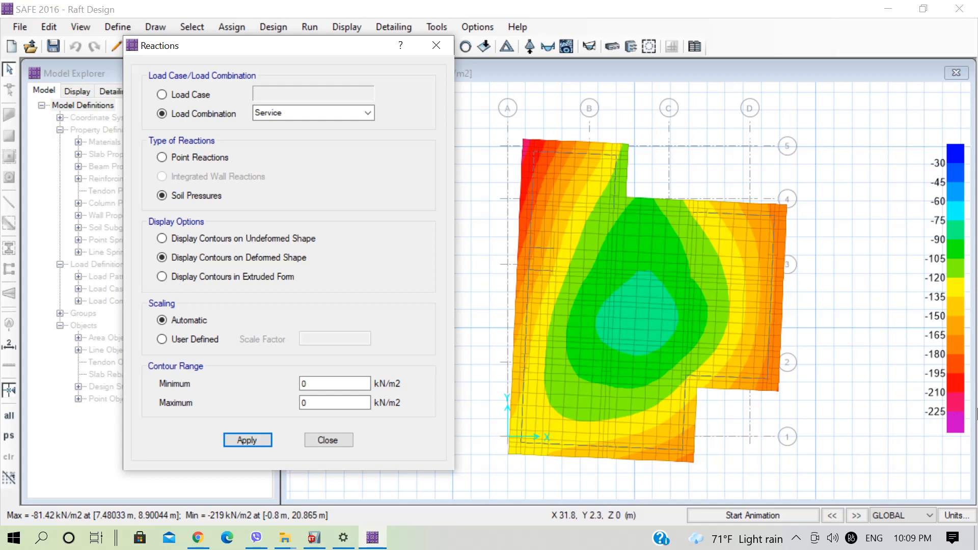
click(908, 401)
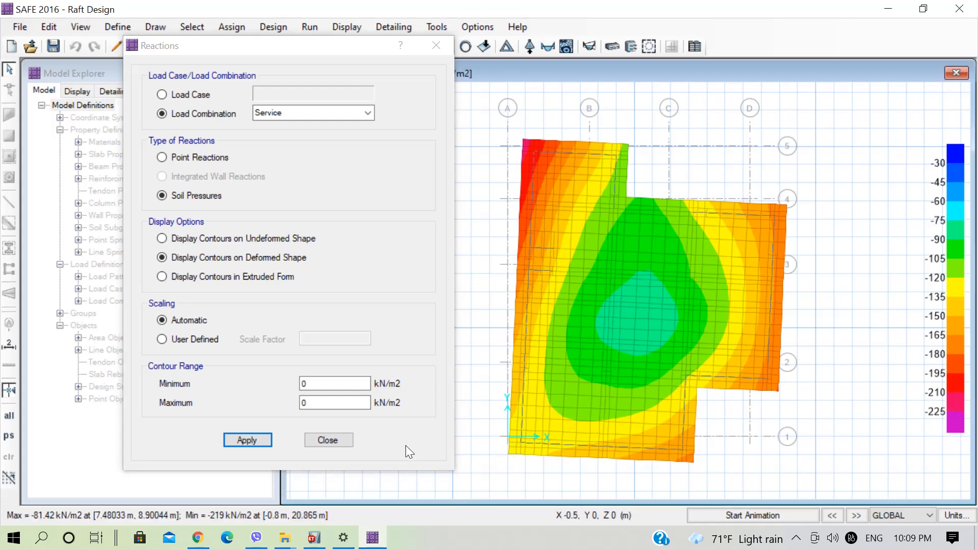
click(344, 441)
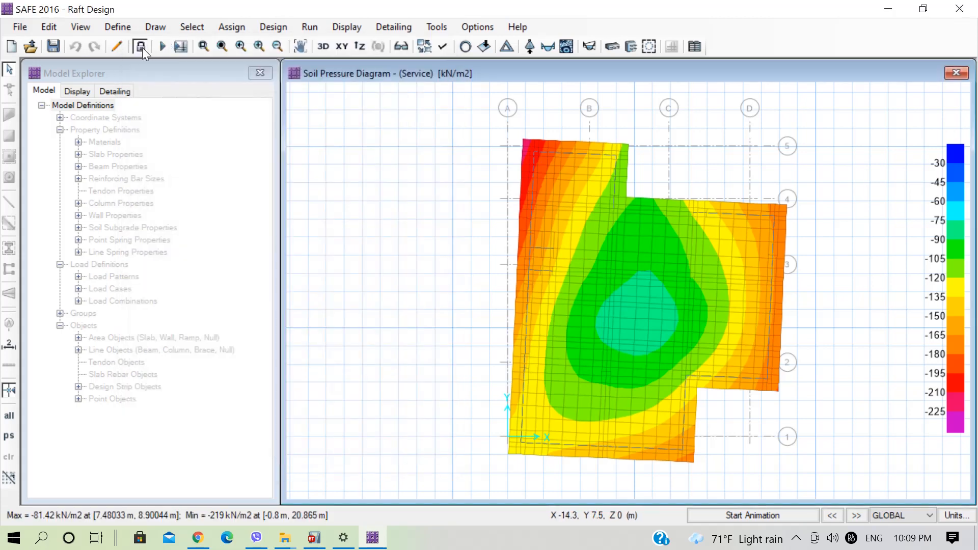
Unlock the model, rename the mat slab property as MAT900 and set its thickness to 900 mm.
click(142, 48)
click(530, 321)
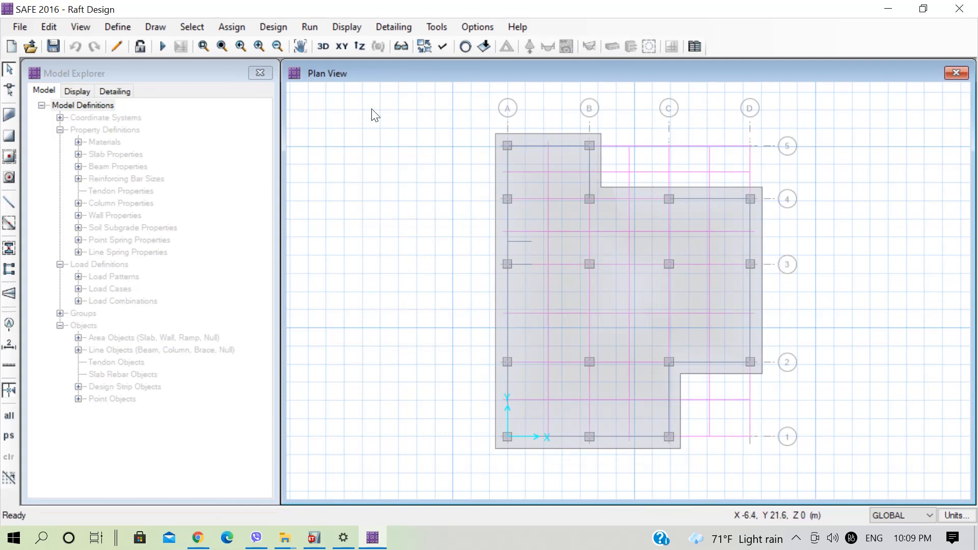
click(121, 26)
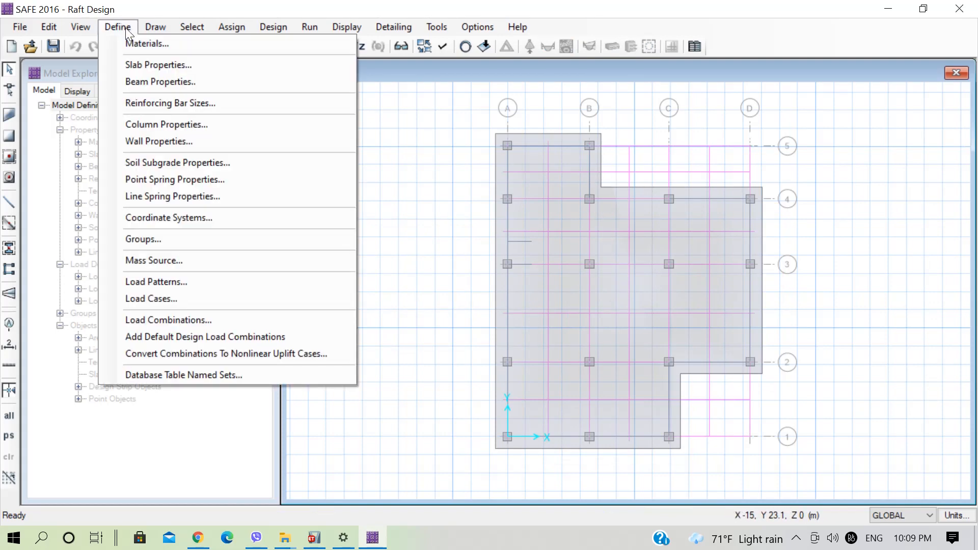
click(158, 65)
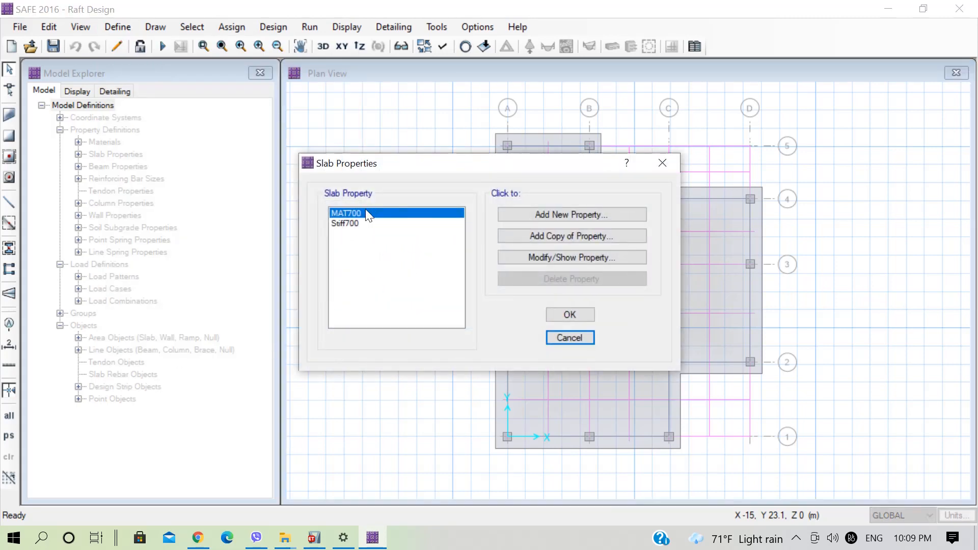
click(542, 258)
click(522, 128)
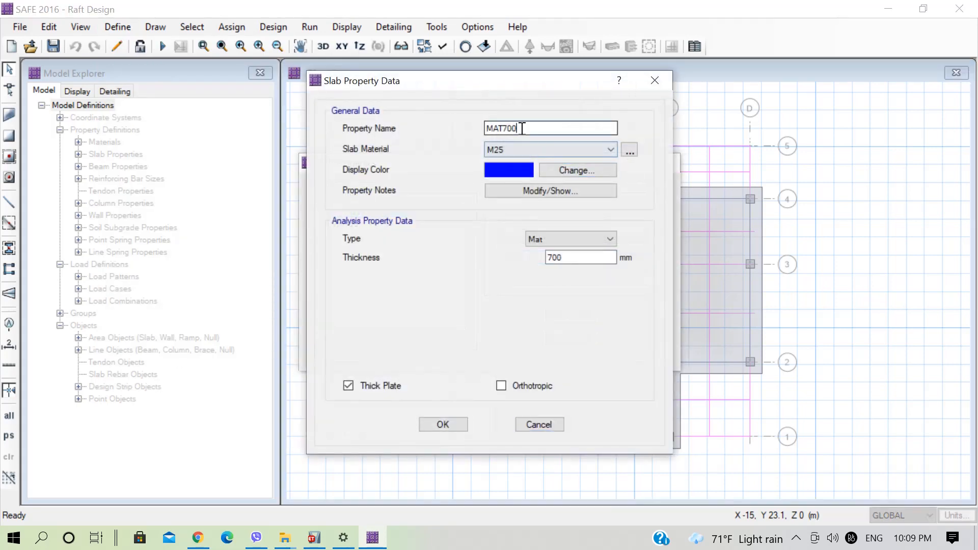
key(BackSpace)
key(BackSpace)
key(BackSpace)
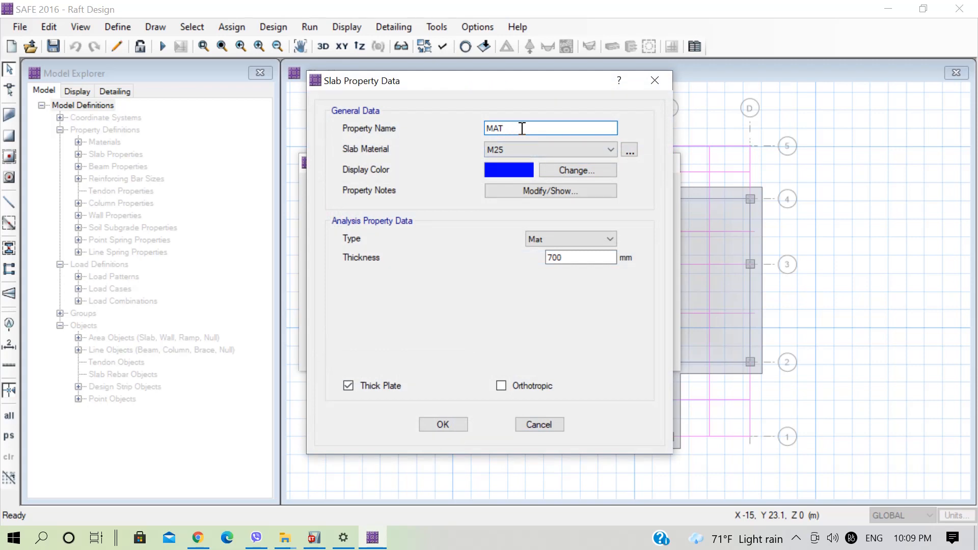
text(900)
click(563, 257)
drag(564, 257, 504, 252)
text(900)
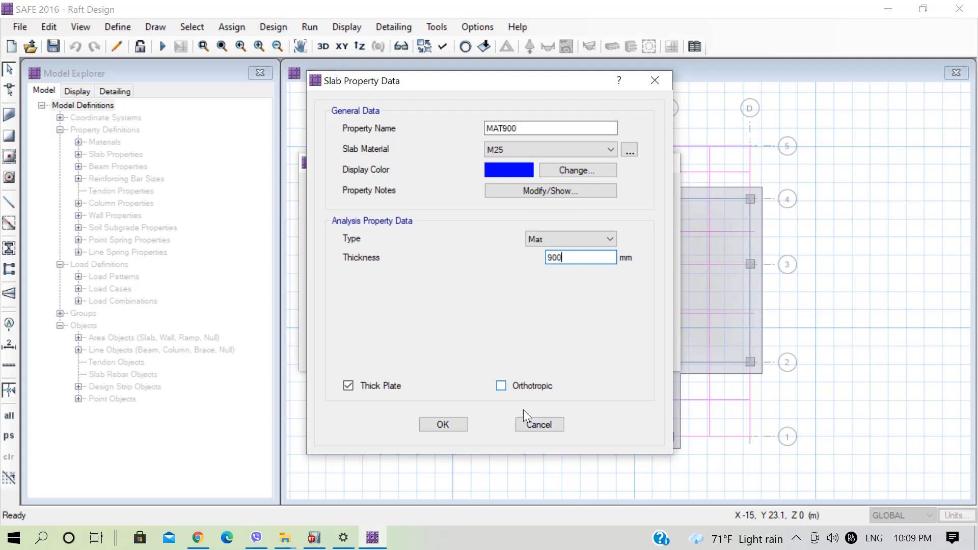
click(454, 422)
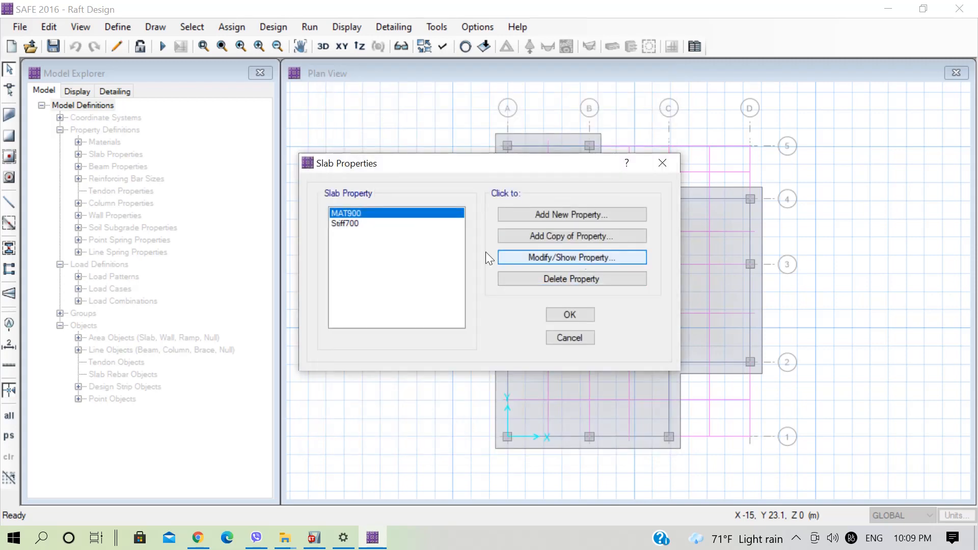
Rename the stiff slab property as Stiff900, set its thickness to 900 mm and accept the slab property changes.
click(349, 225)
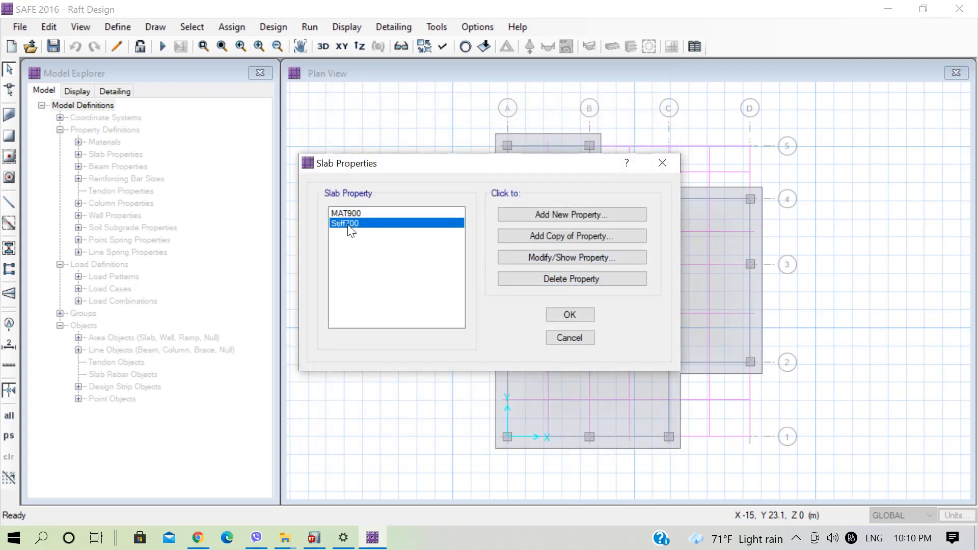
click(558, 258)
click(510, 128)
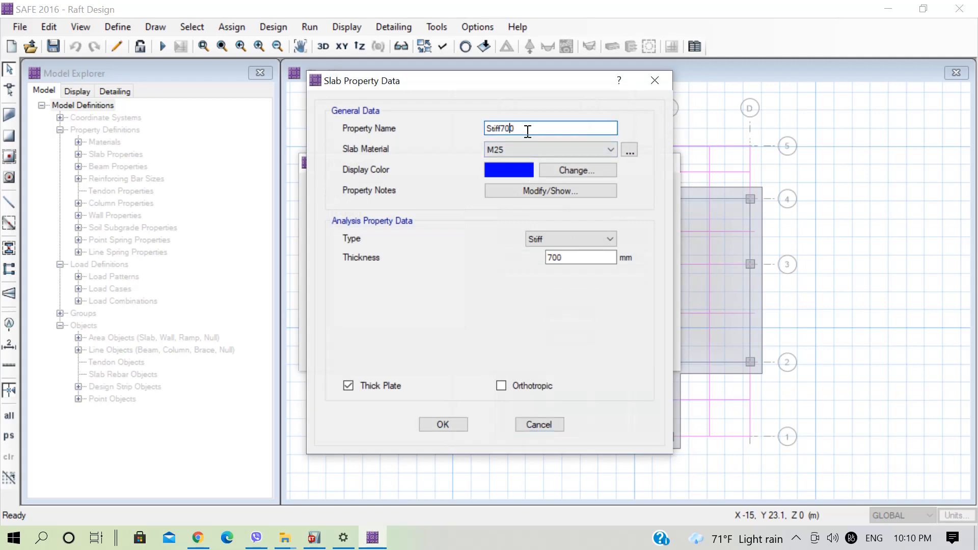
key(BackSpace)
text(9)
click(551, 258)
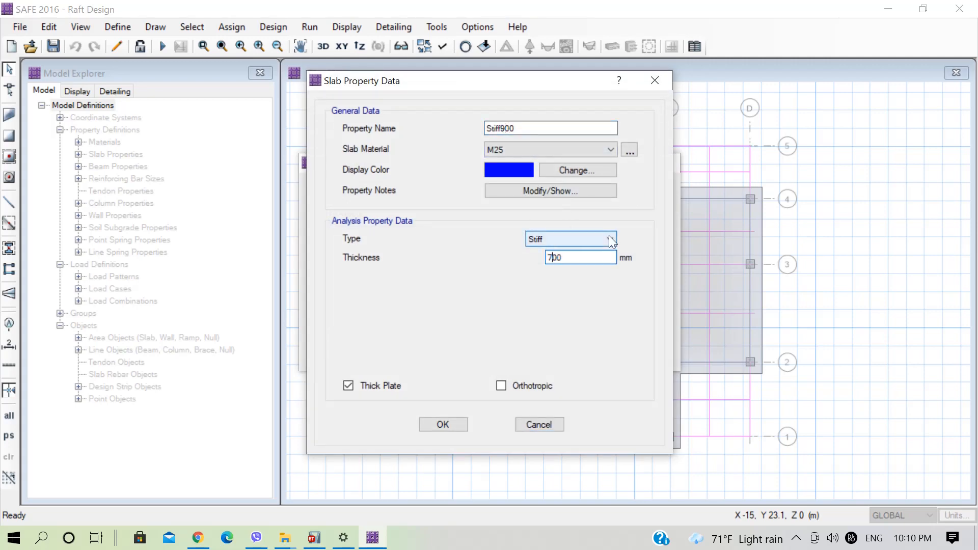
key(BackSpace)
text(9)
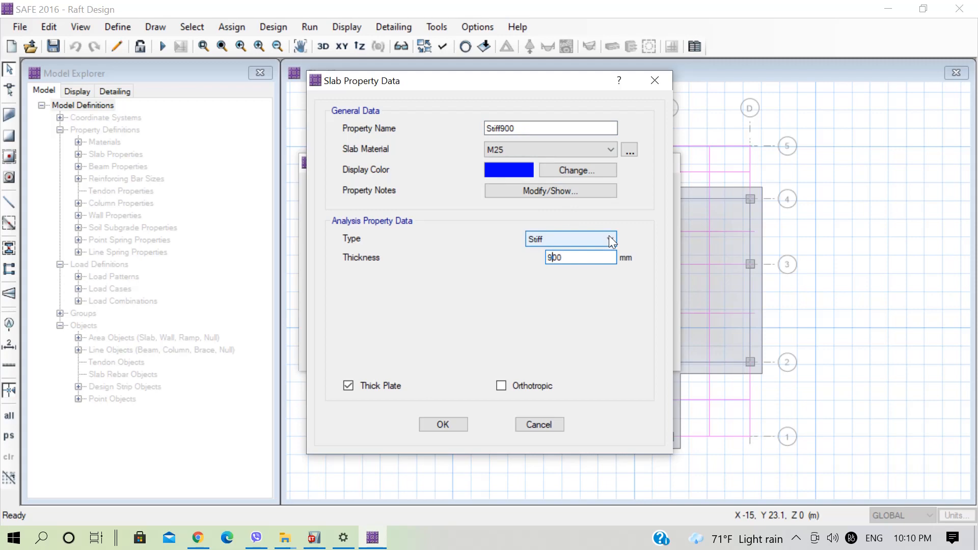
click(466, 423)
click(563, 314)
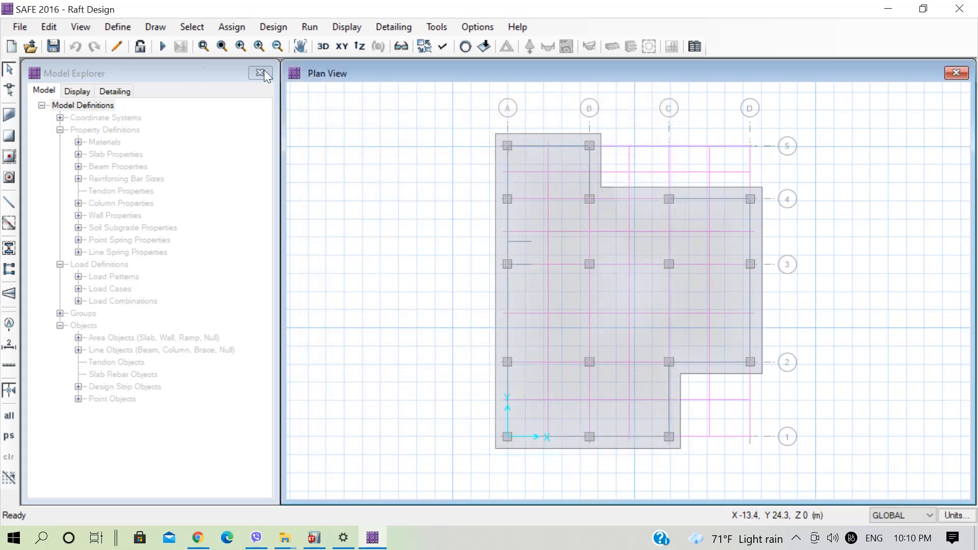
Rerun the analysis with the 900 mm slabs and check the Service soil pressure contours on the deformed shape.
click(162, 46)
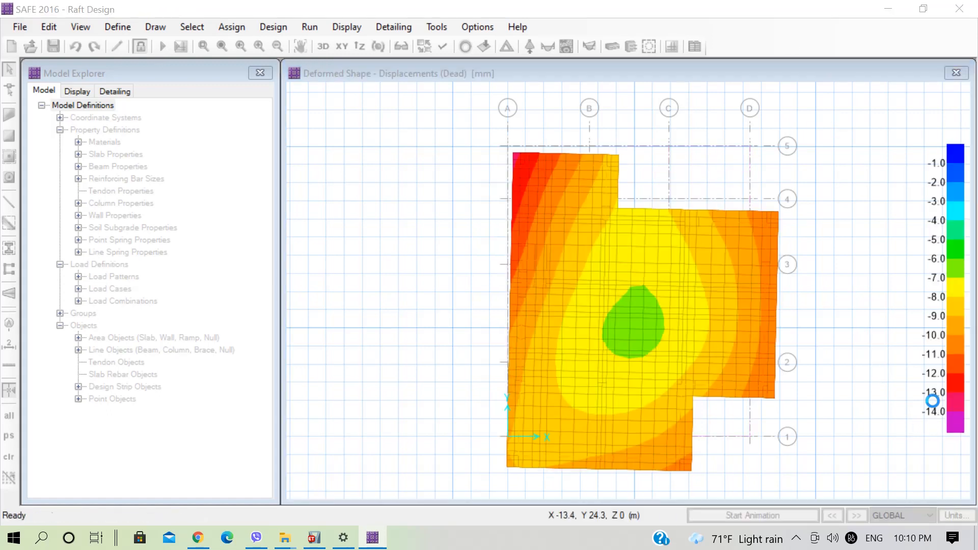
mouse_move(795, 221)
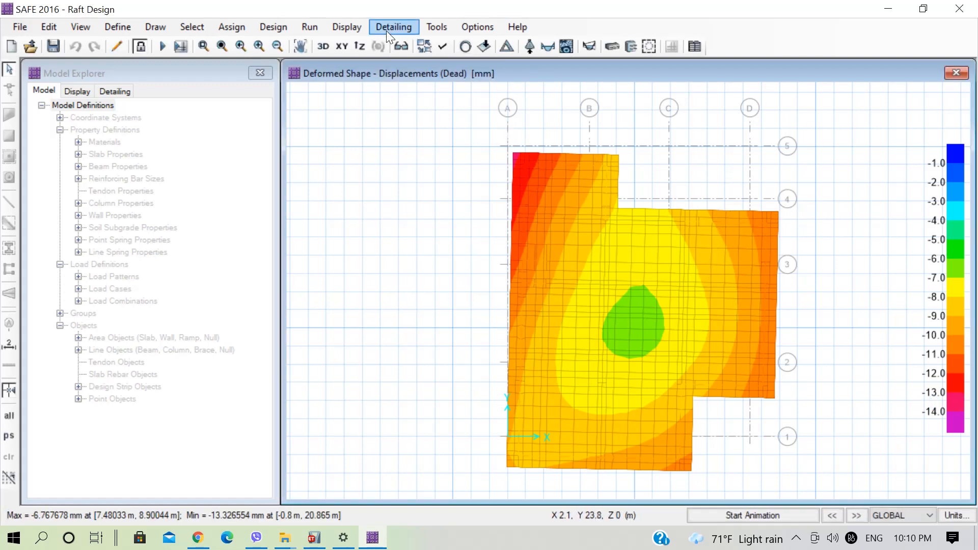
click(529, 46)
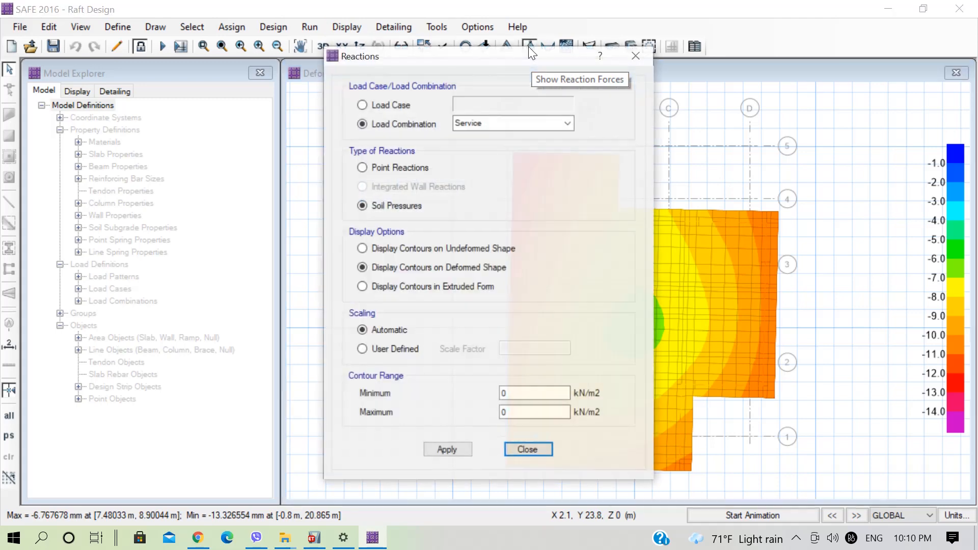
drag(484, 57, 188, 50)
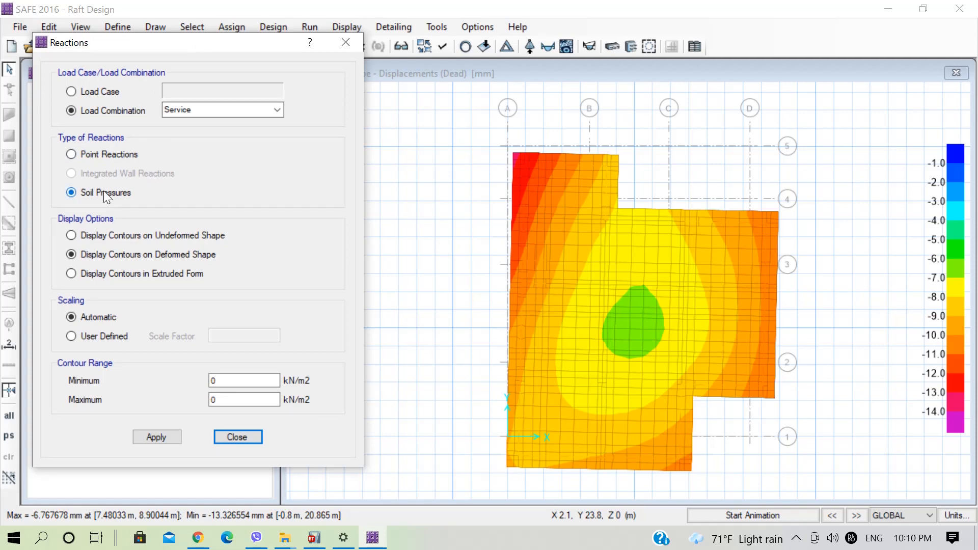
click(174, 434)
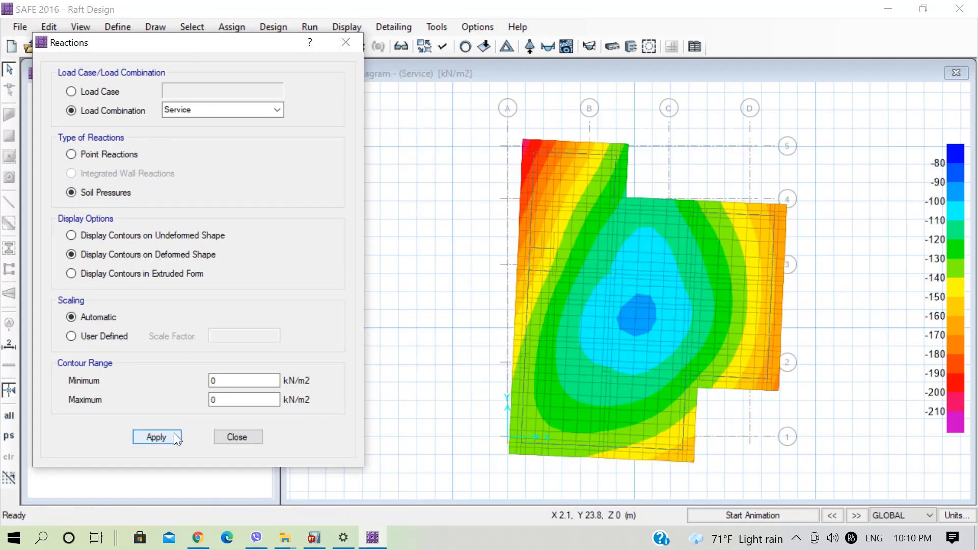
click(959, 413)
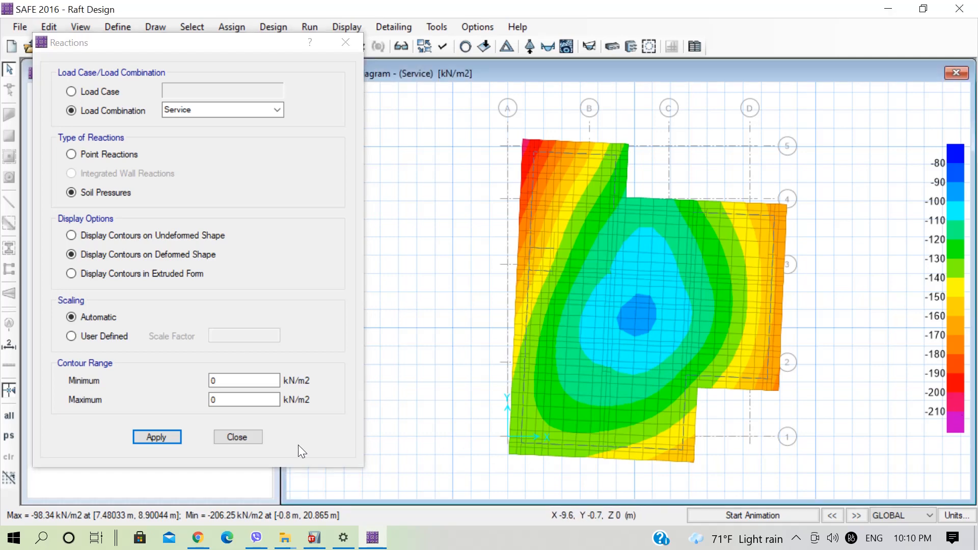
click(233, 436)
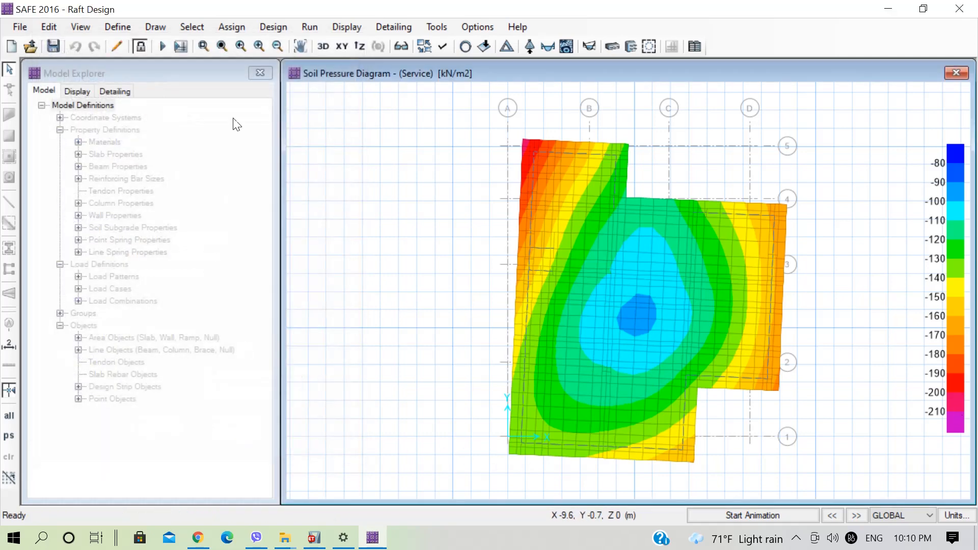
Unlock the model, rename the mat slab property as MAT1000 and set its thickness to 1000 mm.
click(142, 45)
click(530, 324)
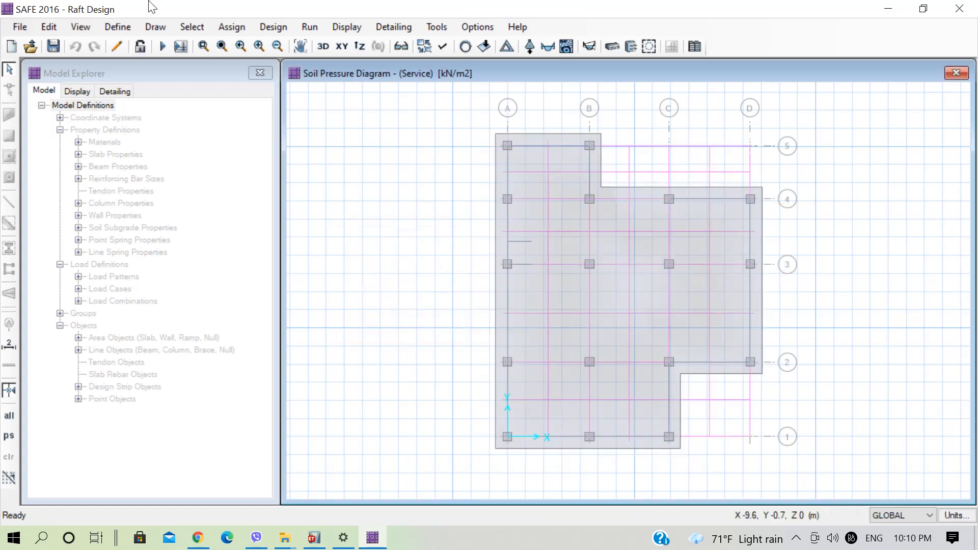
click(115, 26)
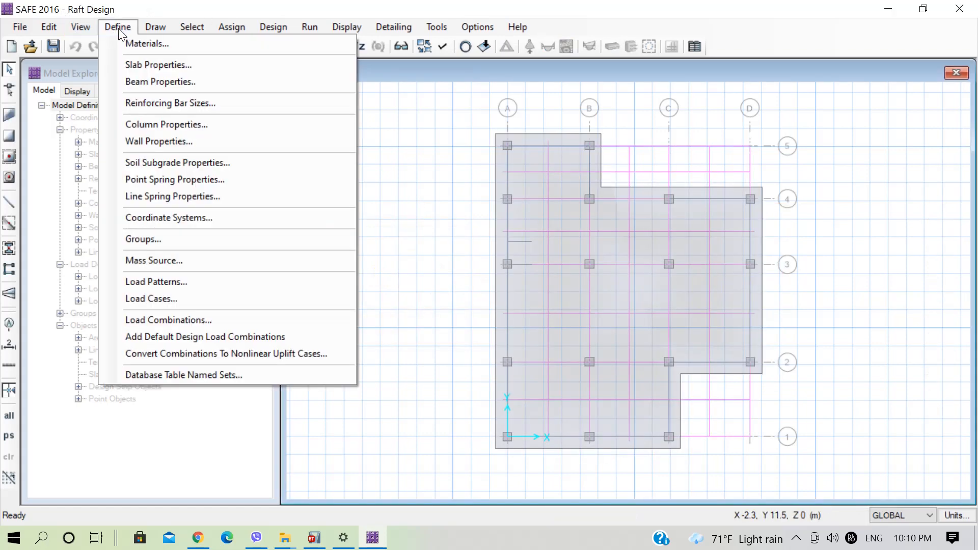
click(177, 66)
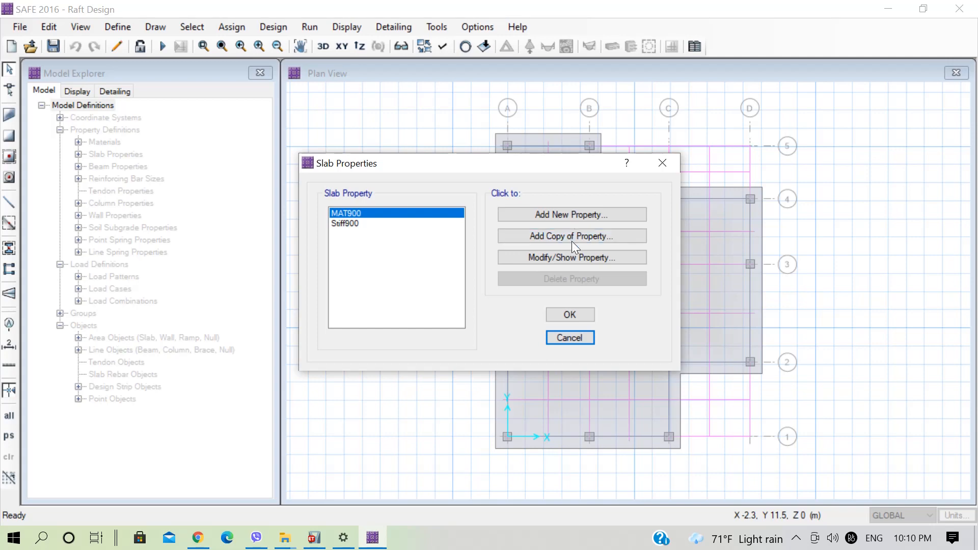
click(570, 260)
click(508, 130)
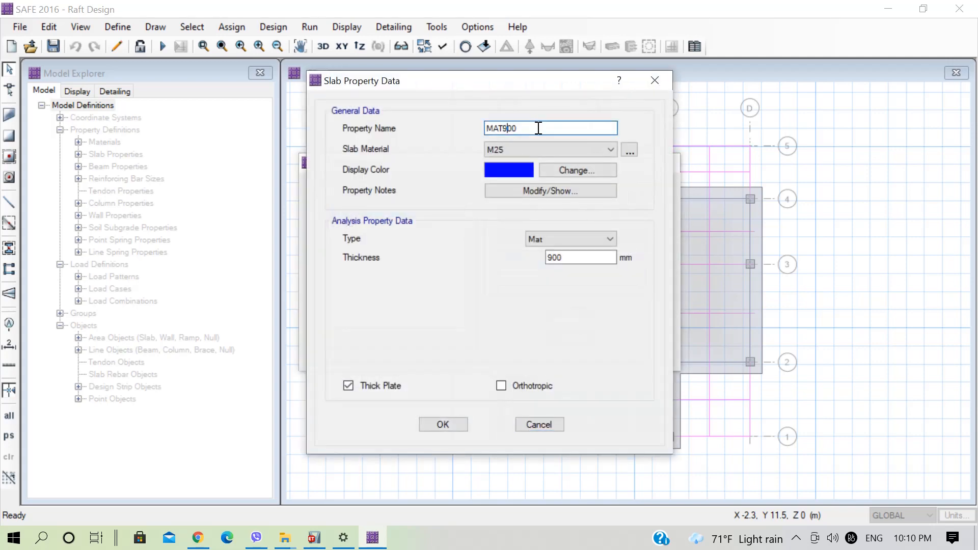
key(BackSpace)
text(1000)
click(552, 257)
key(BackSpace)
text(10)
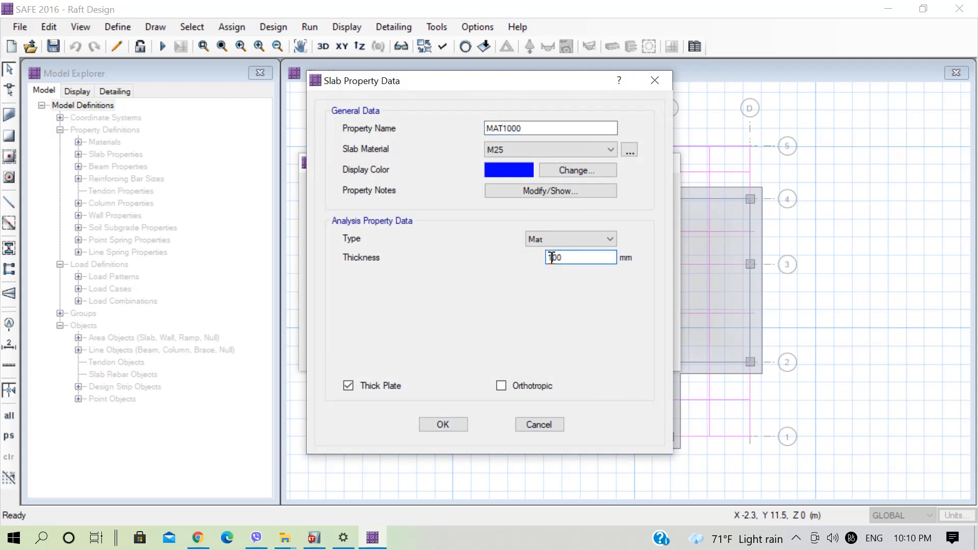
click(459, 424)
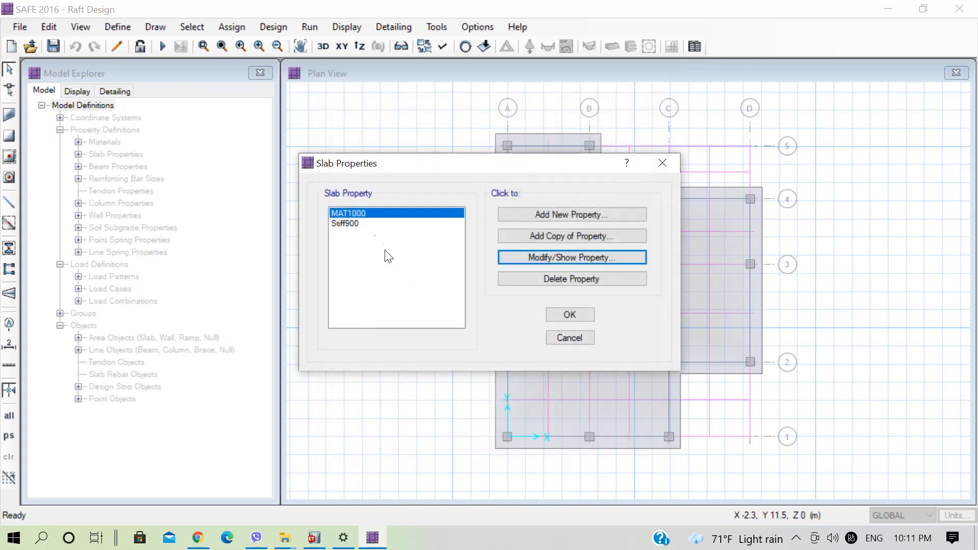
Rename the stiff slab property as Stiff1000, set its thickness to 1000 mm and accept the slab property changes.
click(375, 227)
click(518, 260)
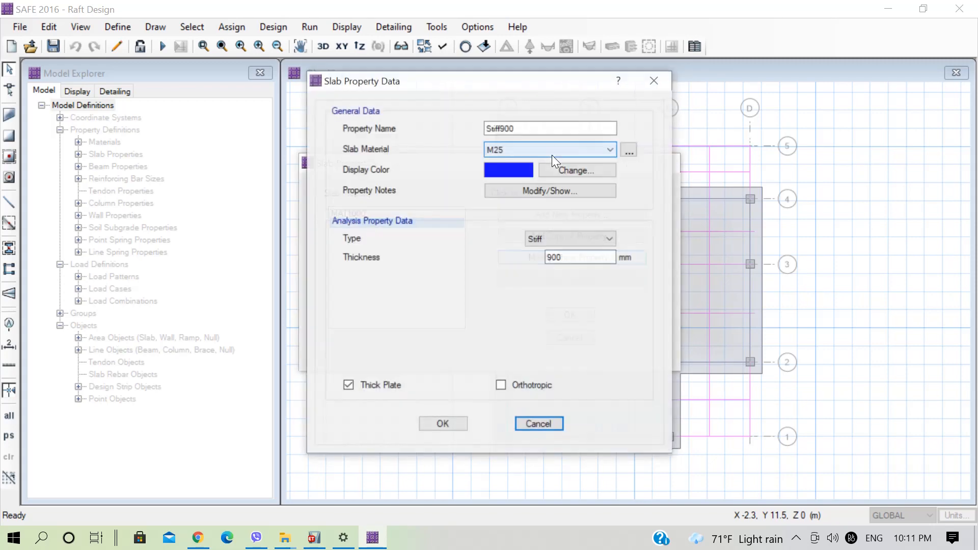
click(499, 129)
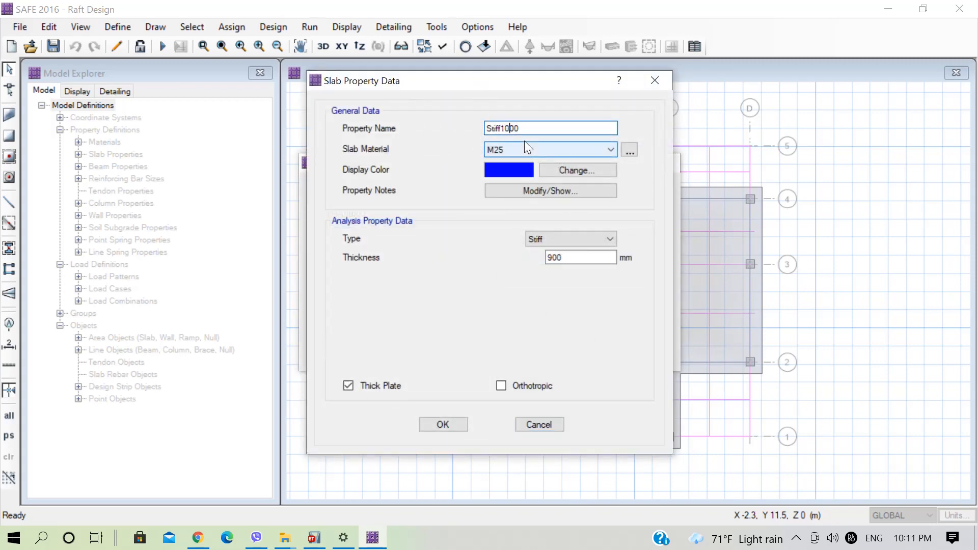
click(552, 257)
key(BackSpace)
text(1)
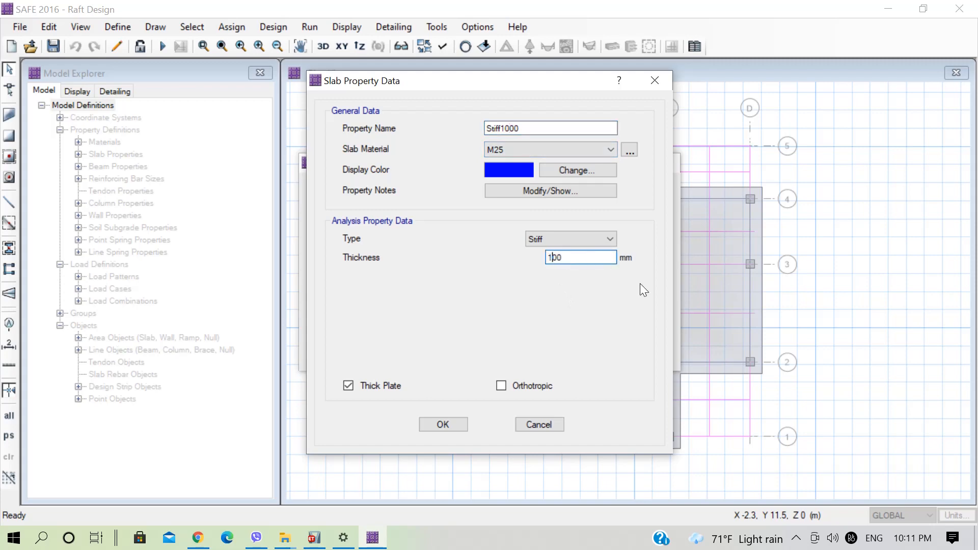
text(0)
click(461, 423)
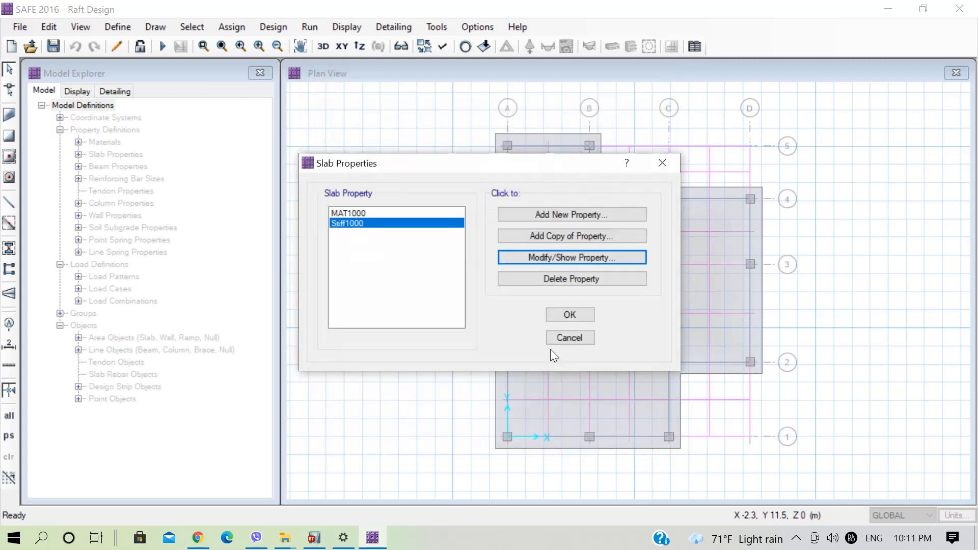
click(569, 315)
Expand the raft area outward on all edges with an offset of 500 mm.
click(615, 295)
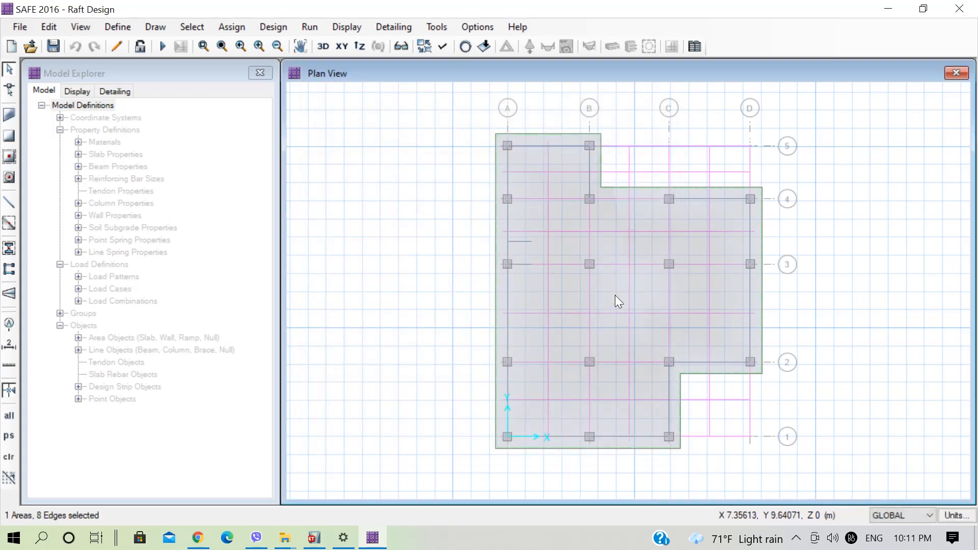
click(46, 25)
mouse_move(222, 337)
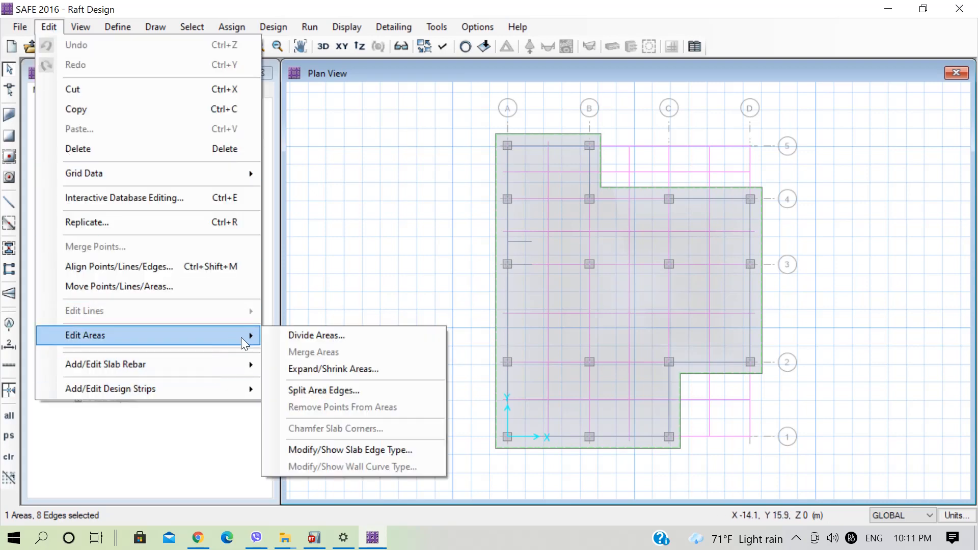
click(341, 371)
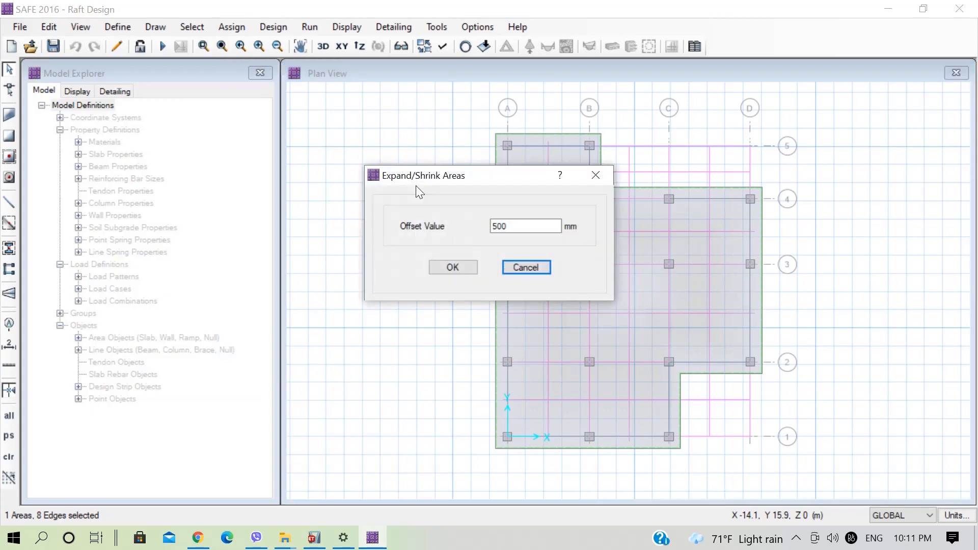
drag(524, 227, 474, 230)
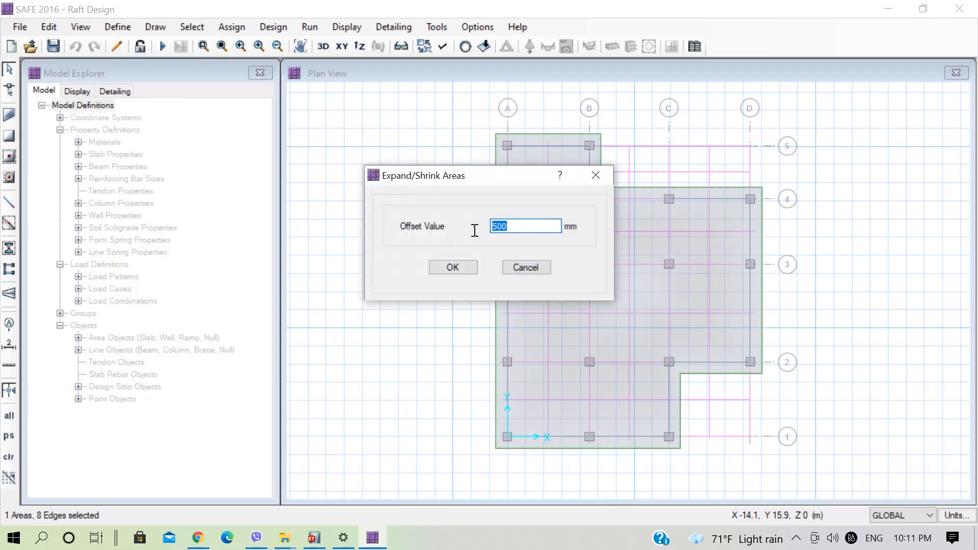
text(500)
click(438, 266)
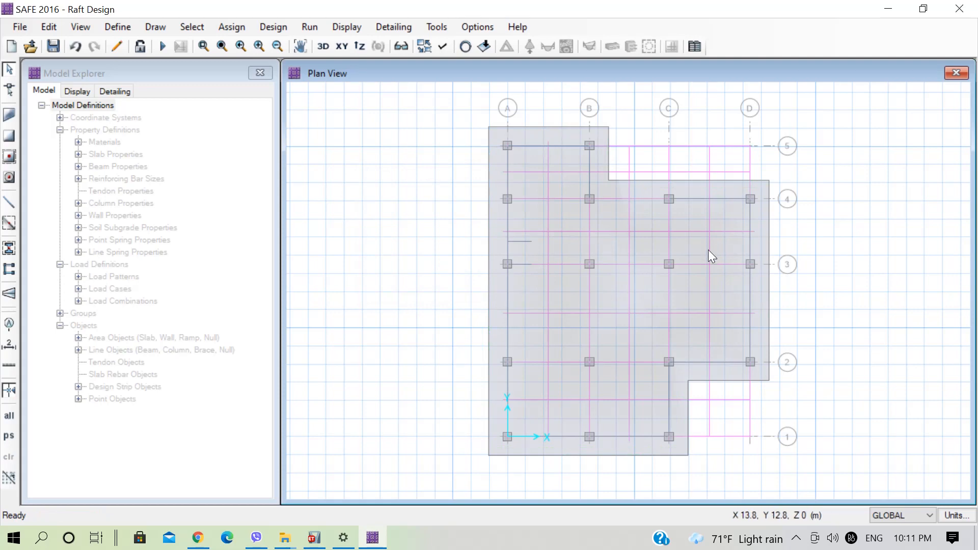
Run the analysis on the enlarged 1000 mm raft and check the Service soil pressure contours on the deformed shape.
click(161, 47)
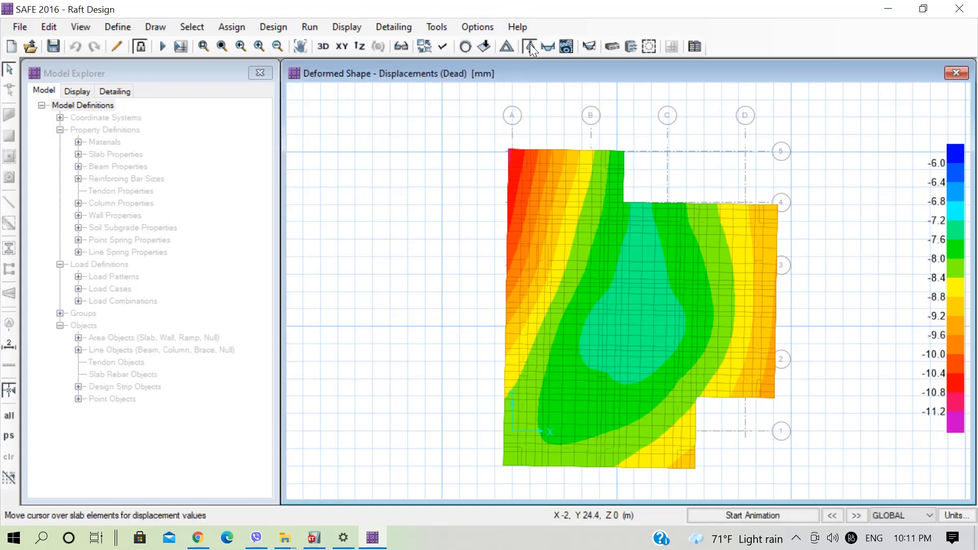
click(484, 45)
drag(487, 56, 351, 36)
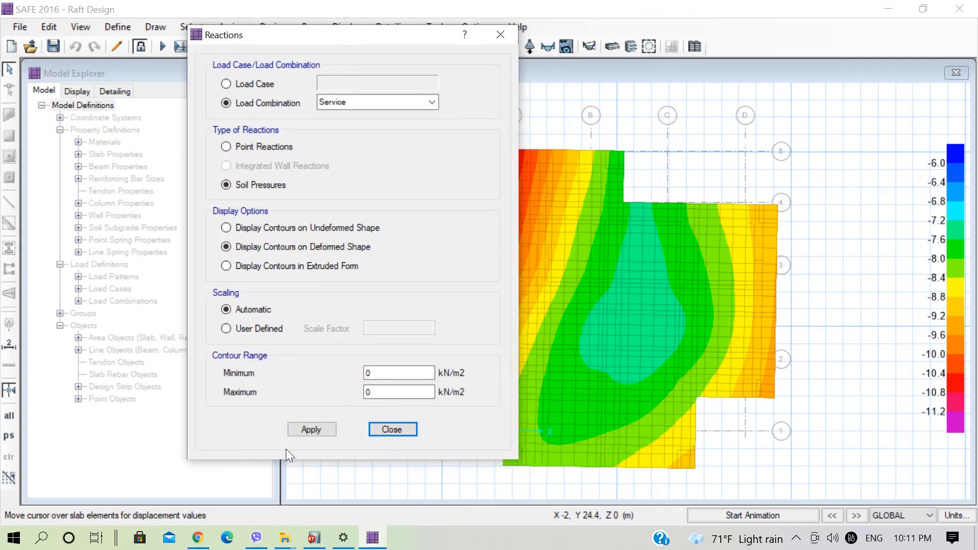
click(317, 429)
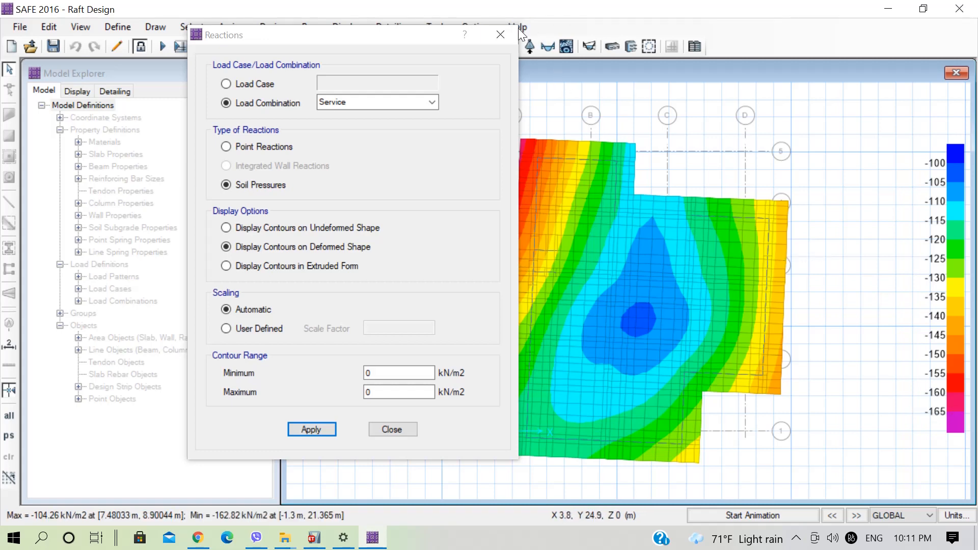
click(500, 36)
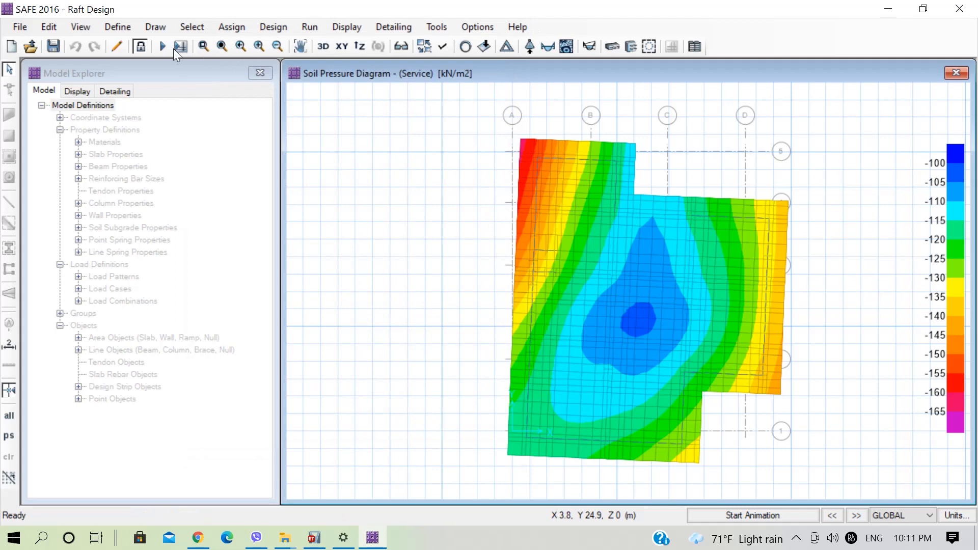
Unlock the model and expand the raft area by a further 500 mm offset.
click(140, 46)
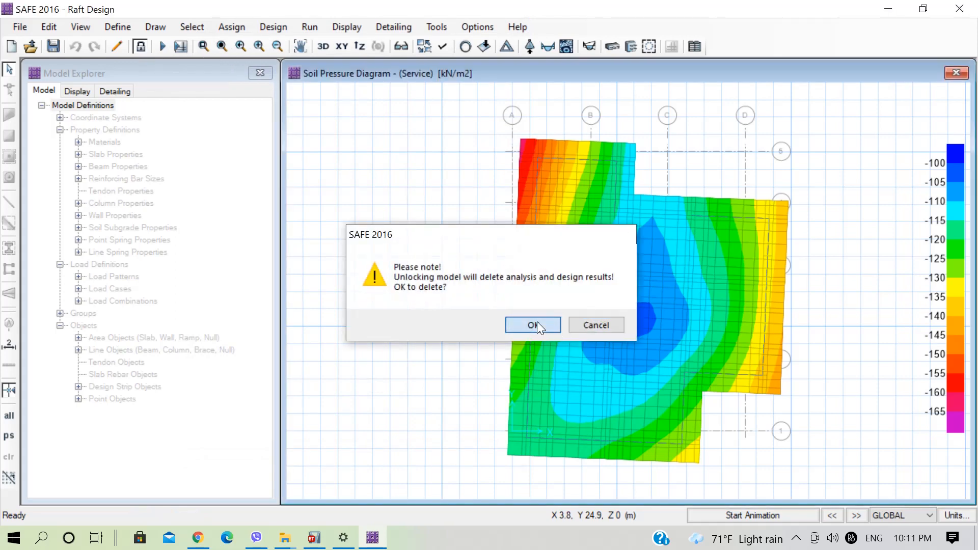
click(537, 326)
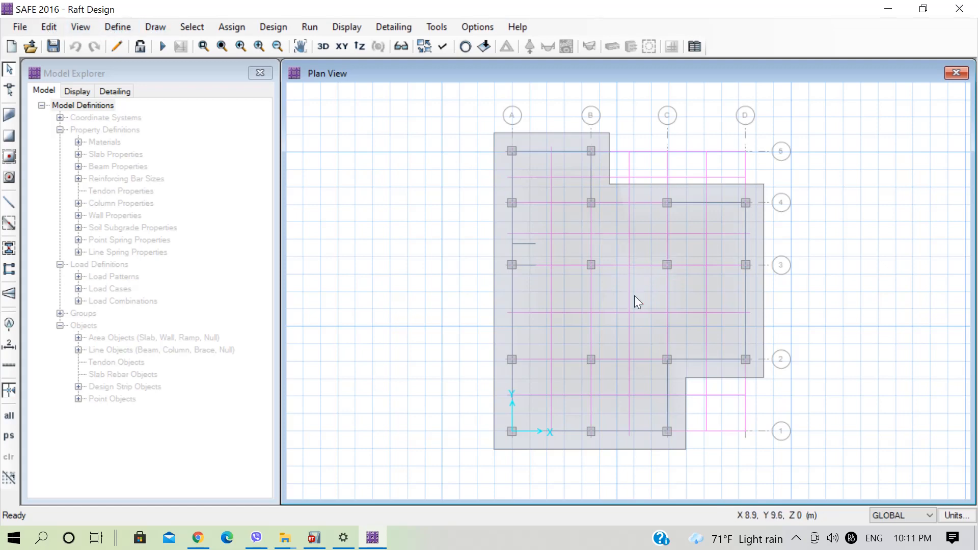
click(644, 304)
click(47, 26)
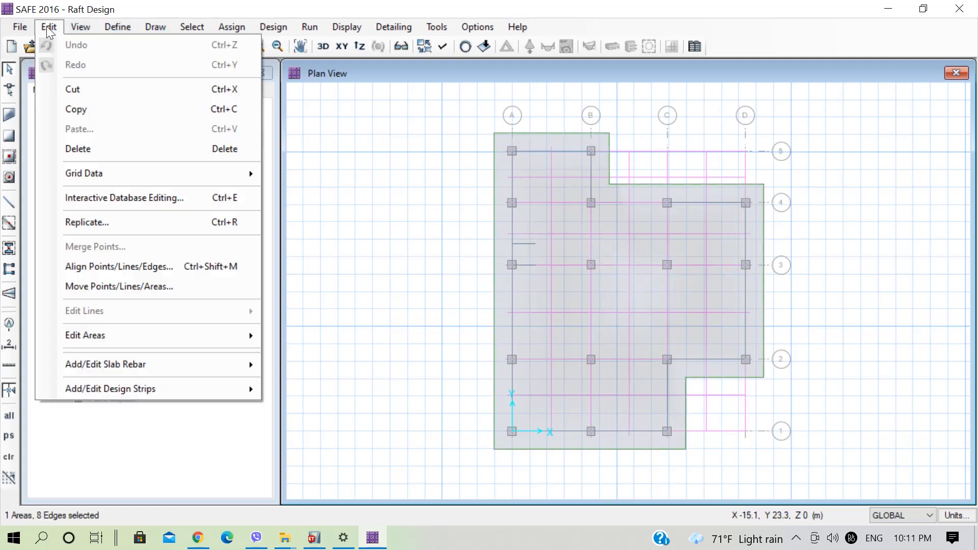
mouse_move(226, 332)
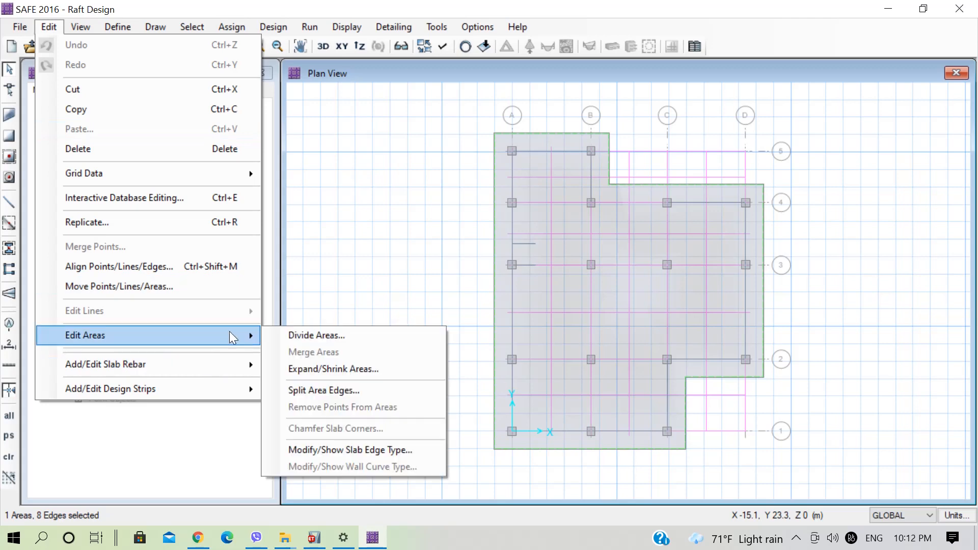
click(335, 368)
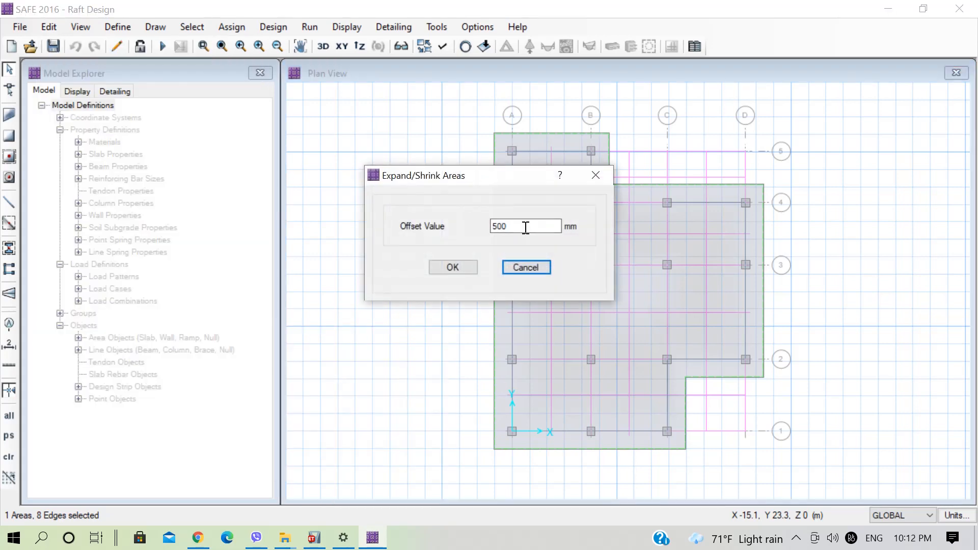
click(462, 265)
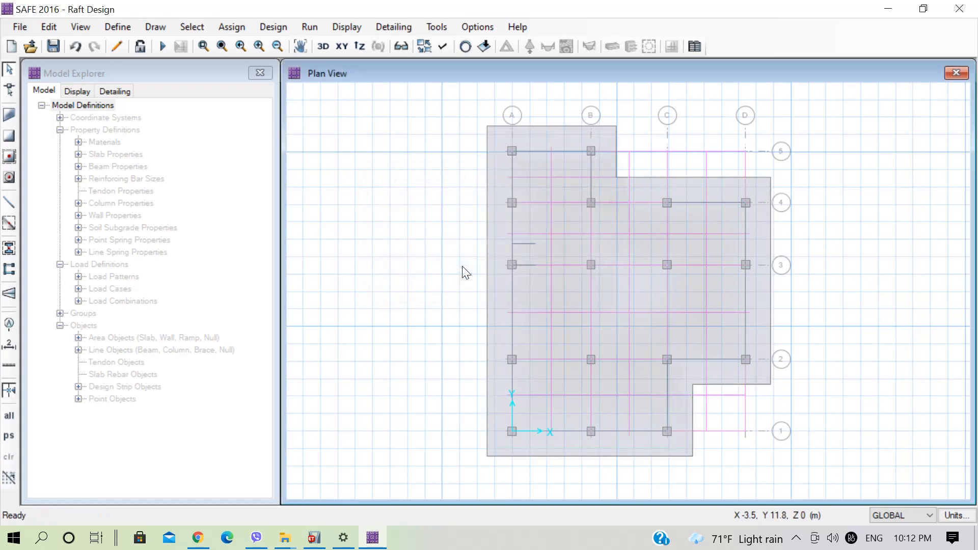
Rerun the analysis on the further expanded raft and check its Service soil pressure contours on the deformed shape.
click(161, 47)
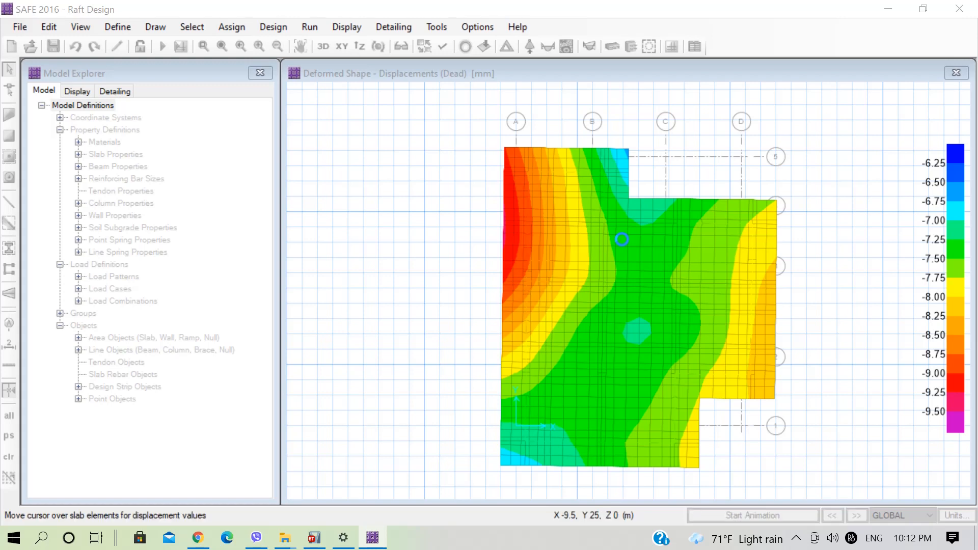
mouse_move(622, 239)
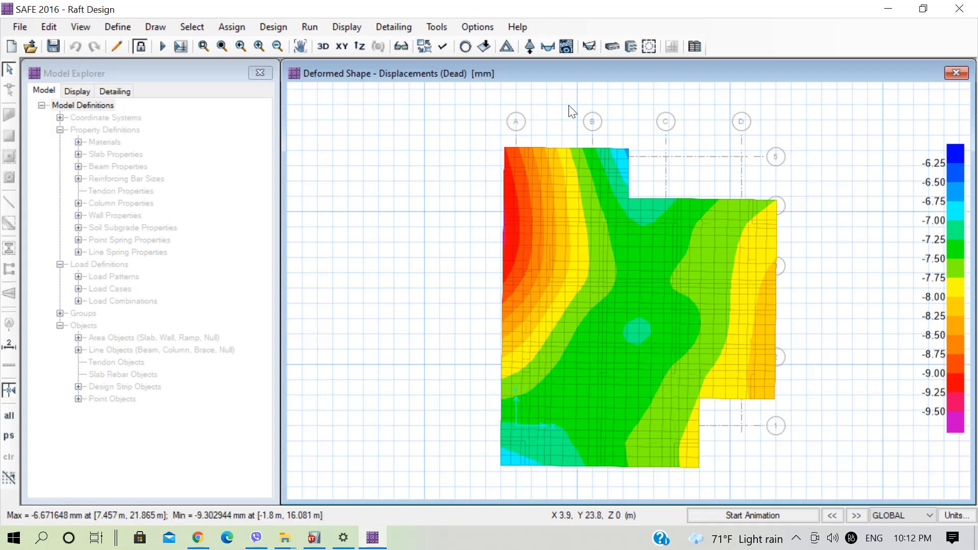
click(531, 48)
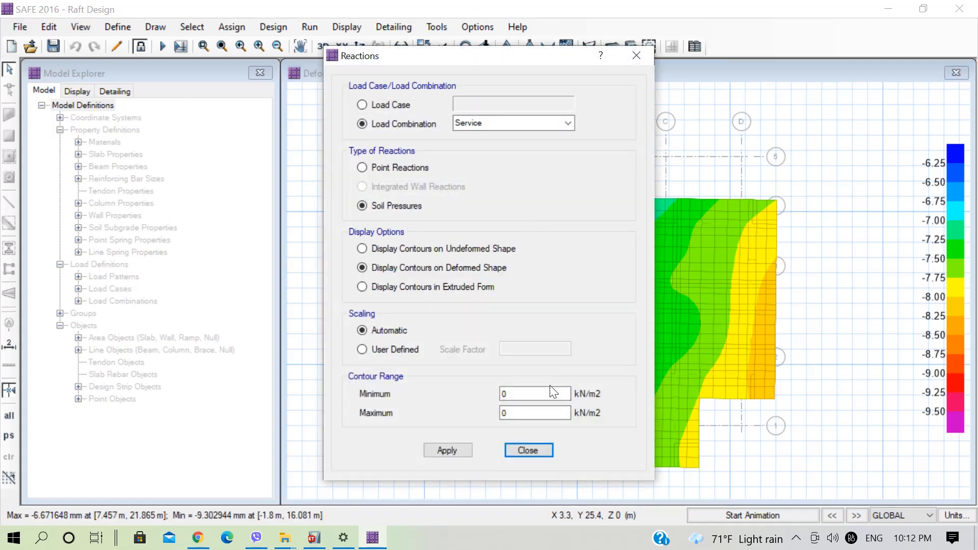
click(458, 449)
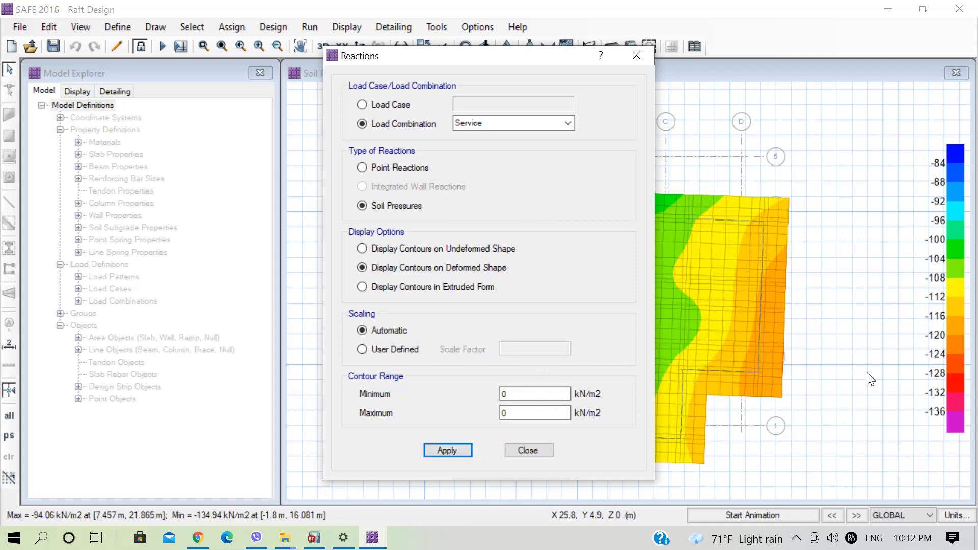
click(637, 55)
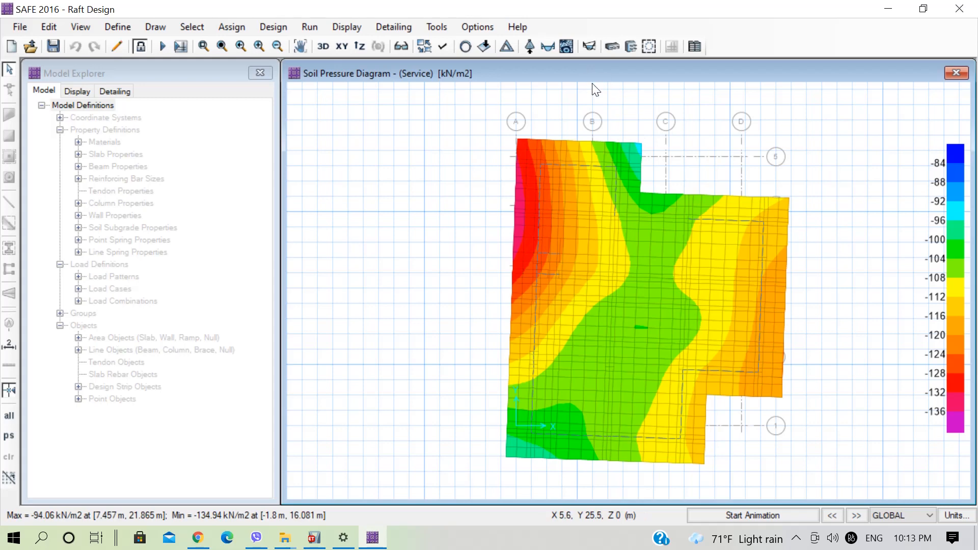
Display the punching shear design and examine the capacity ratios at the columns in plan and 3D views.
click(361, 27)
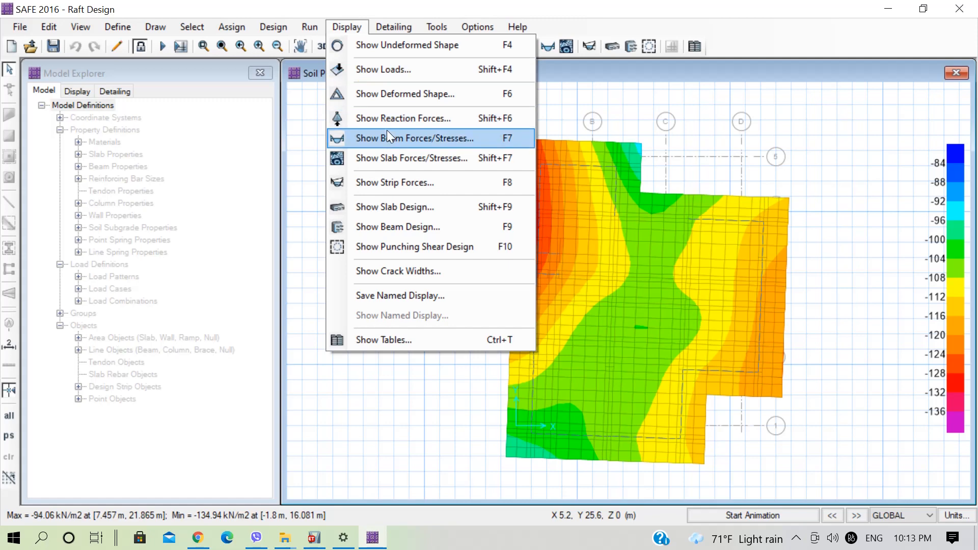
click(395, 246)
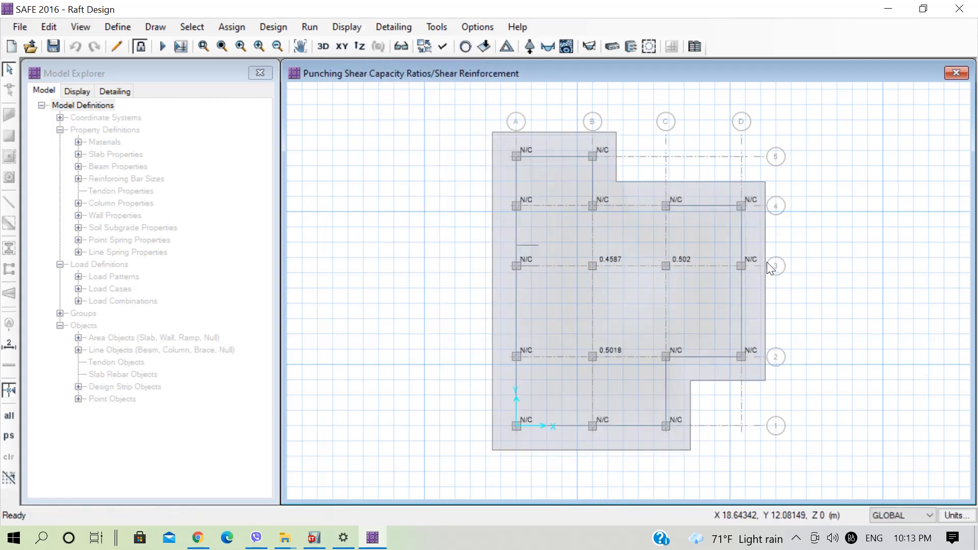
scroll(709, 213, up, 1)
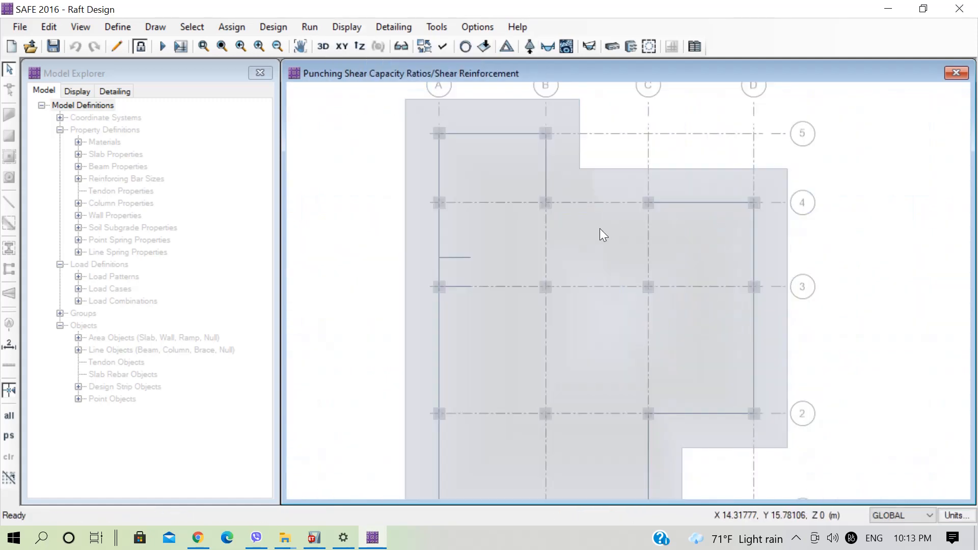
middle_drag(598, 242, 588, 204)
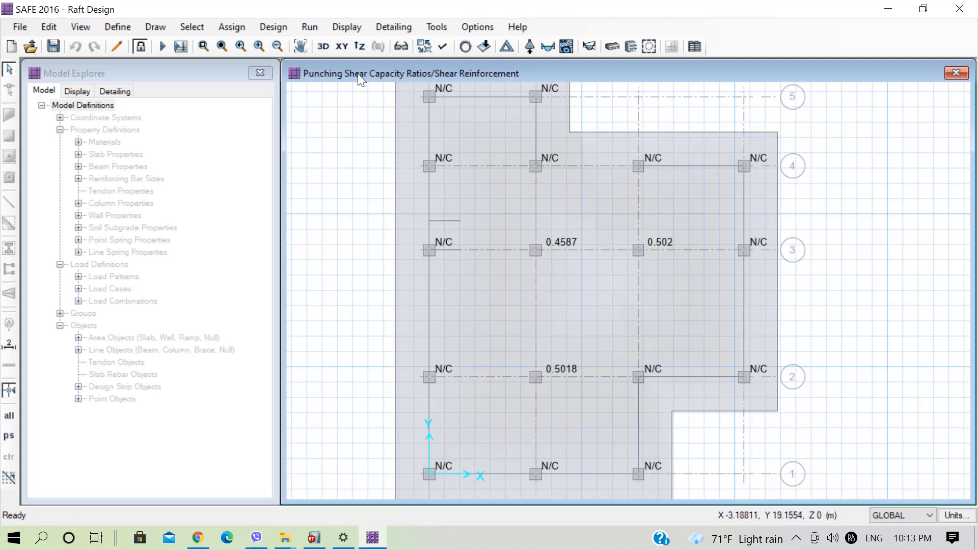
click(323, 47)
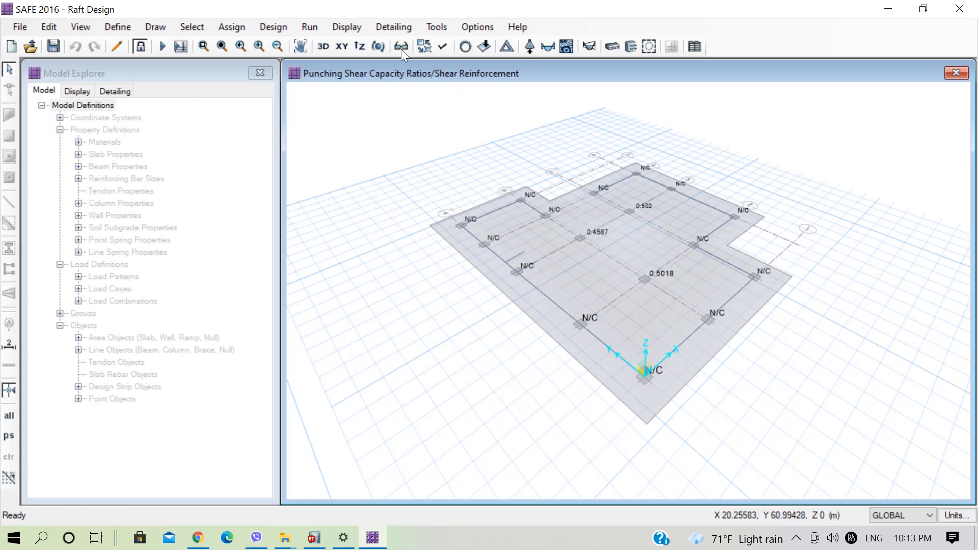
click(340, 46)
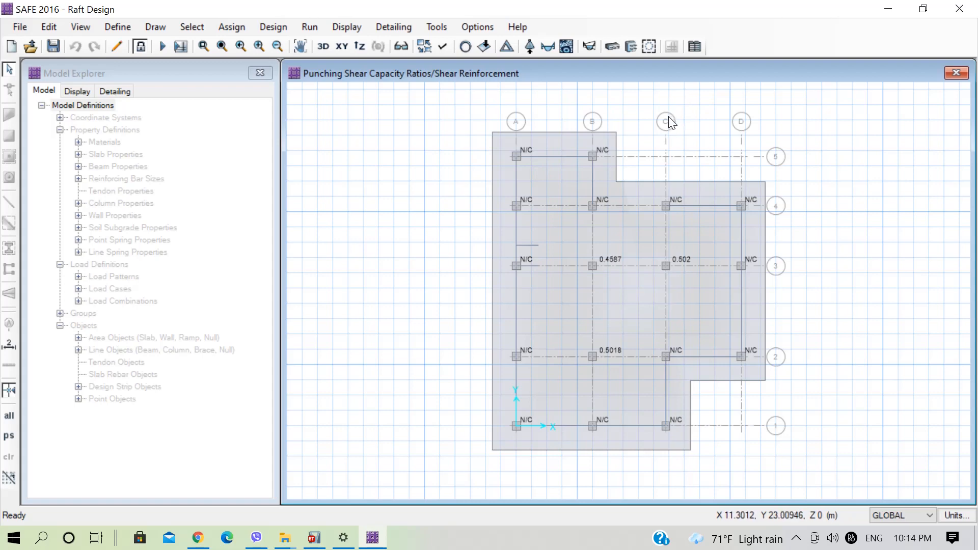
click(353, 23)
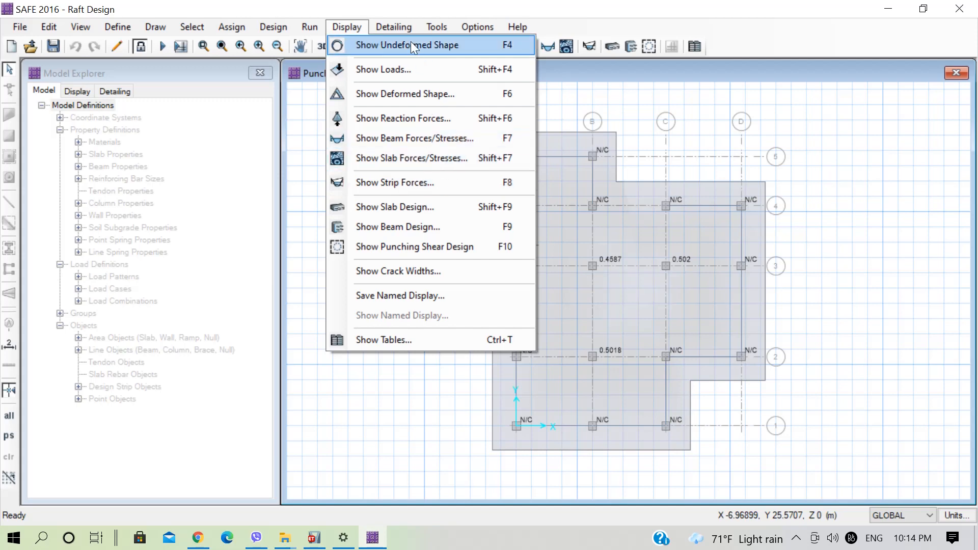
click(402, 31)
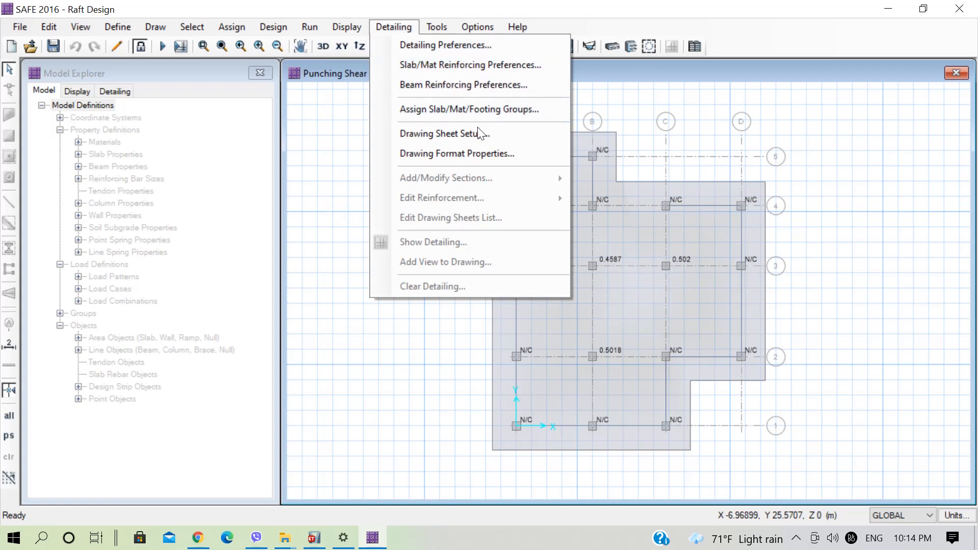
click(422, 32)
click(354, 27)
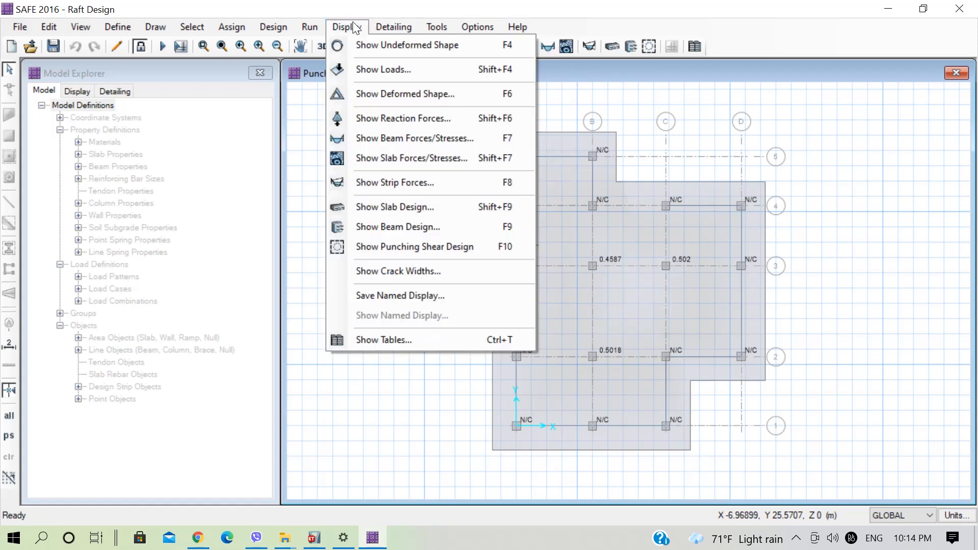
click(490, 6)
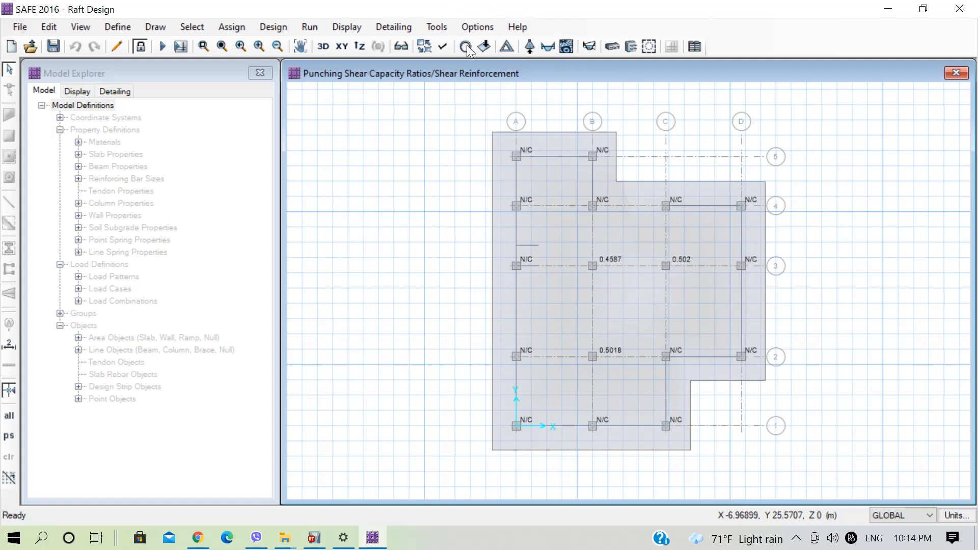